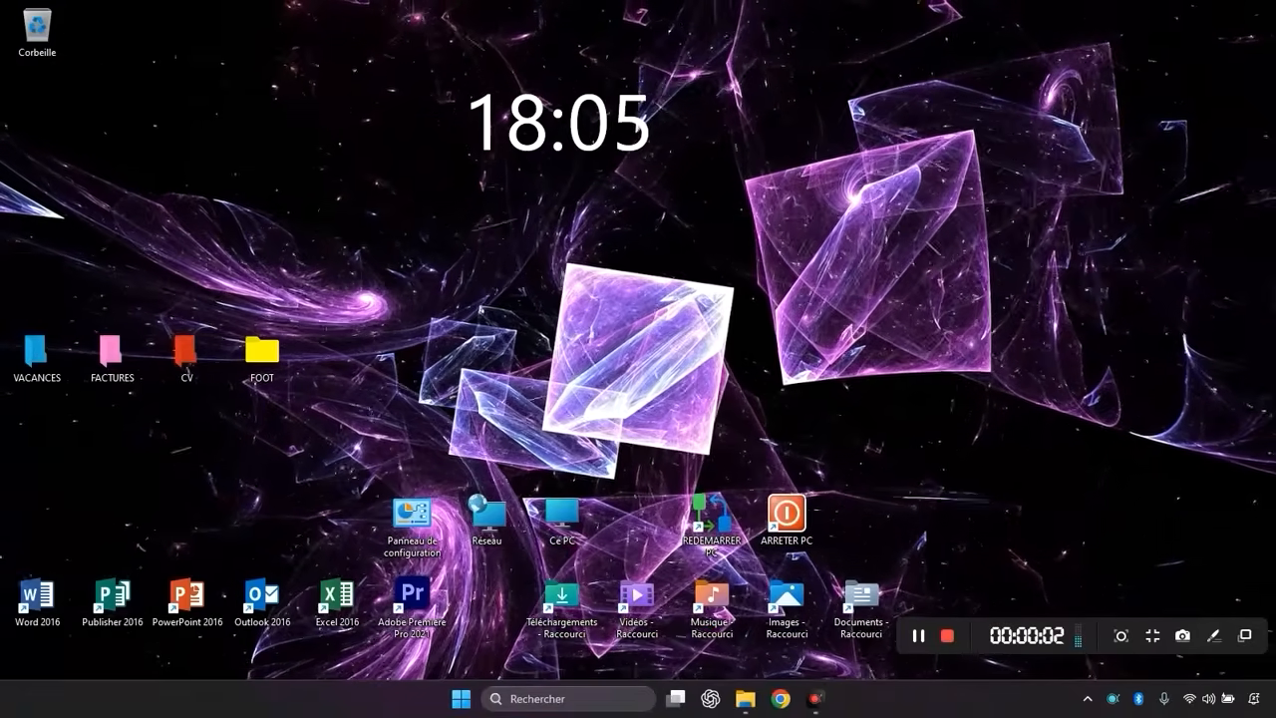
Step: Search Windows for "tache", open Gestionnaire des tâches and maximize its window
{"action": "left_click", "coordinate": [520, 698]}
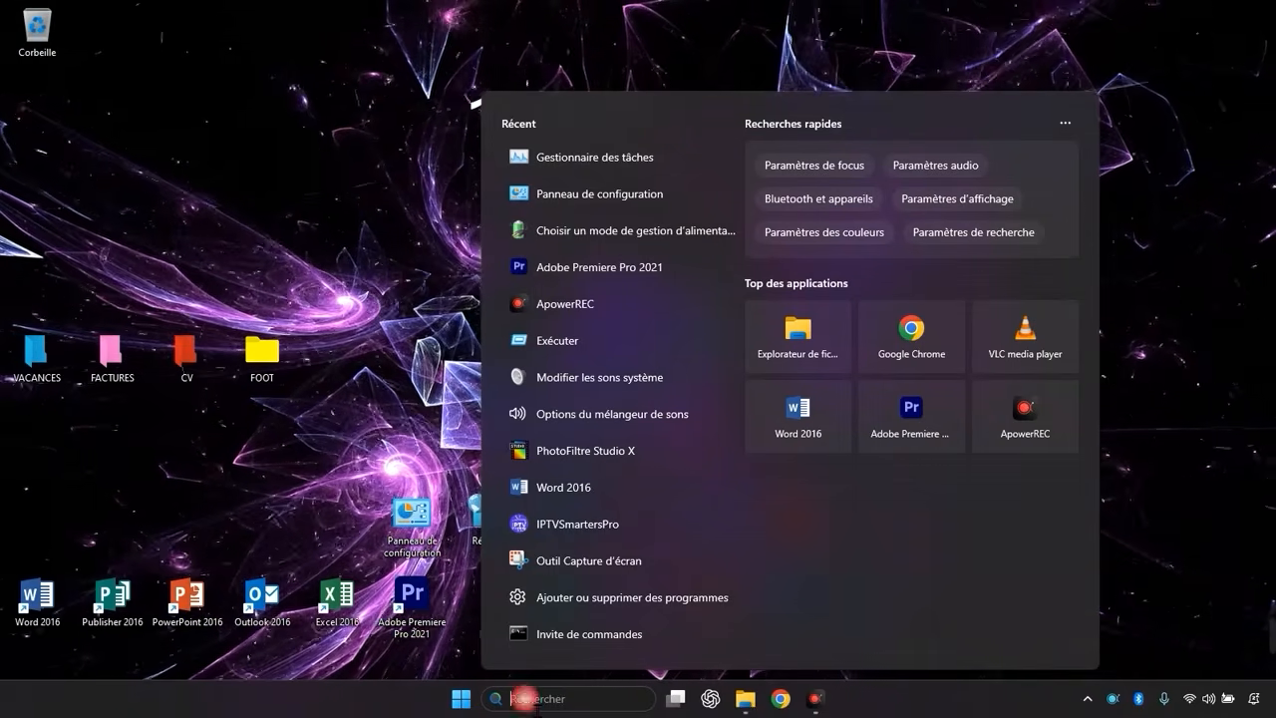
{"action": "type", "text": "tache"}
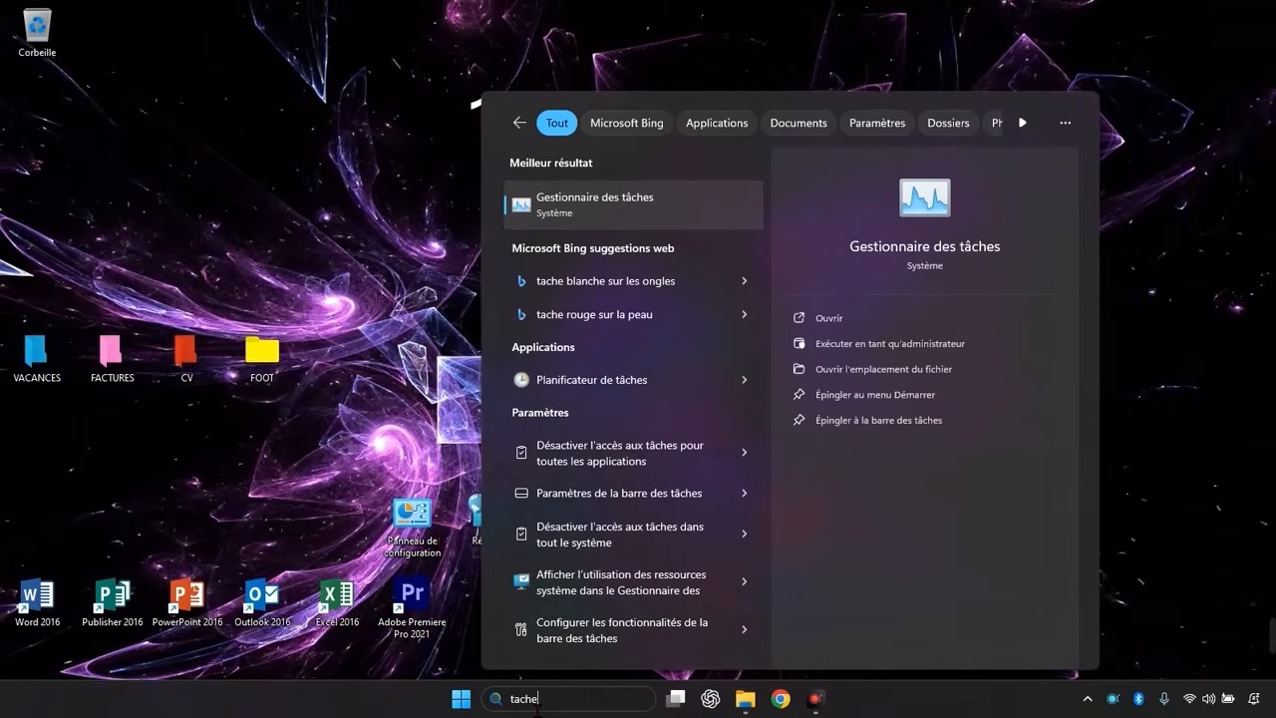
{"action": "left_click", "coordinate": [676, 207]}
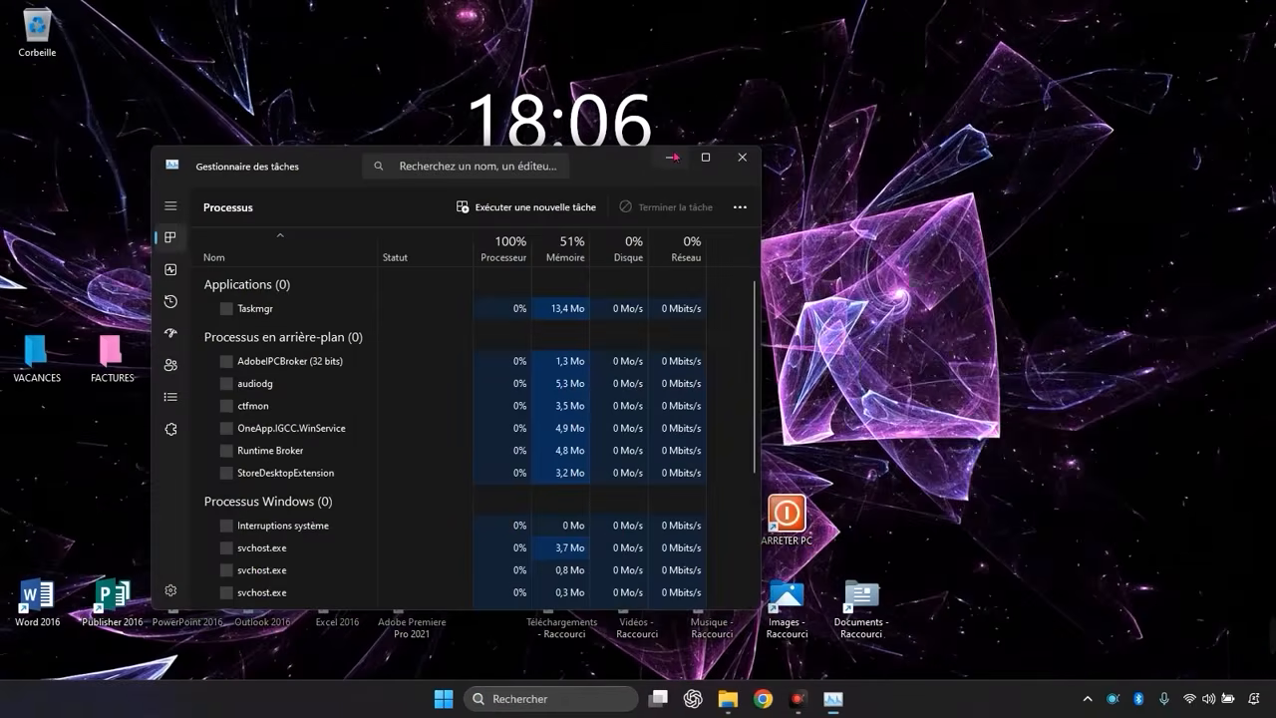
{"action": "left_click", "coordinate": [704, 156]}
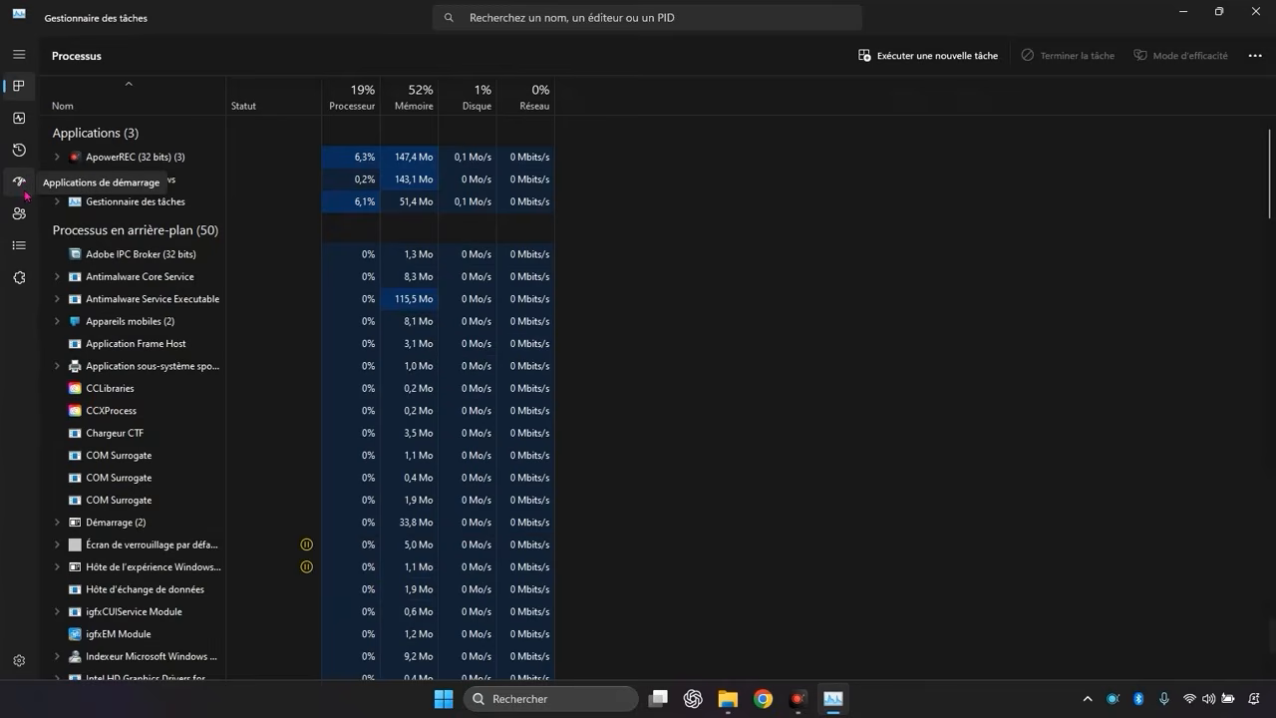
Step: Show the startup applications list with each entry's status and impact, and put the window away
{"action": "left_click", "coordinate": [20, 184]}
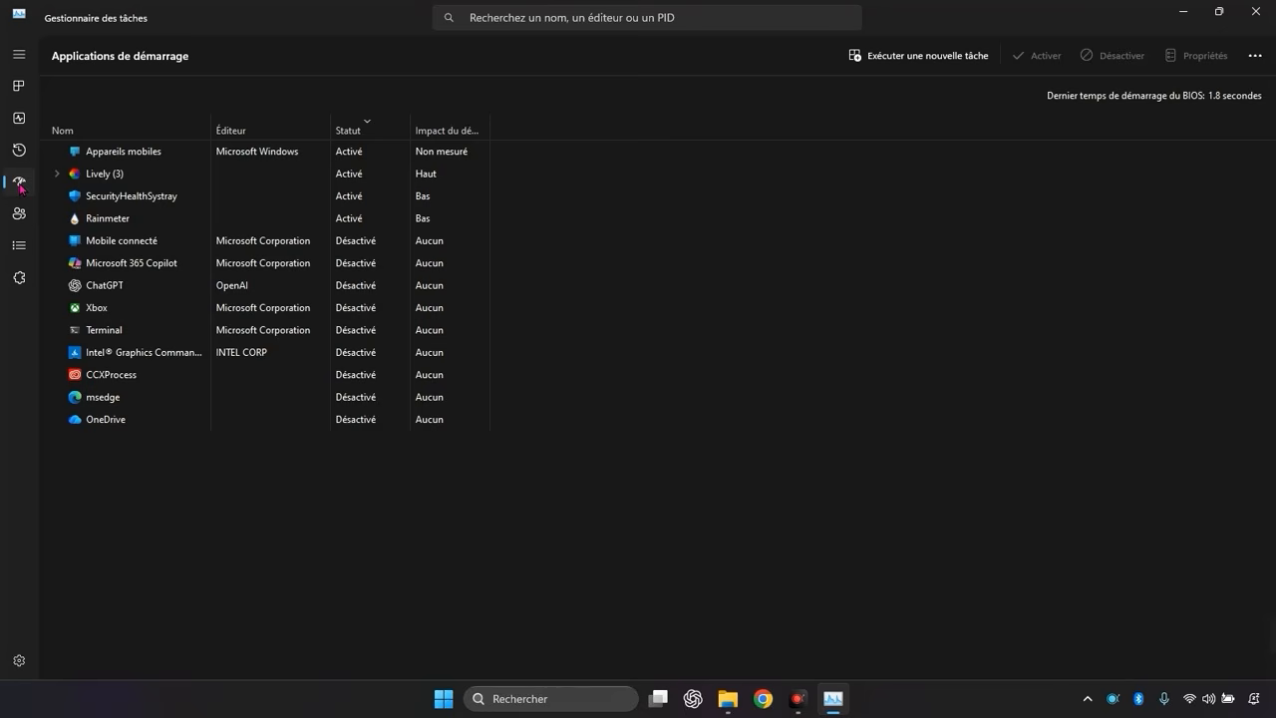
{"action": "left_click", "coordinate": [1236, 12]}
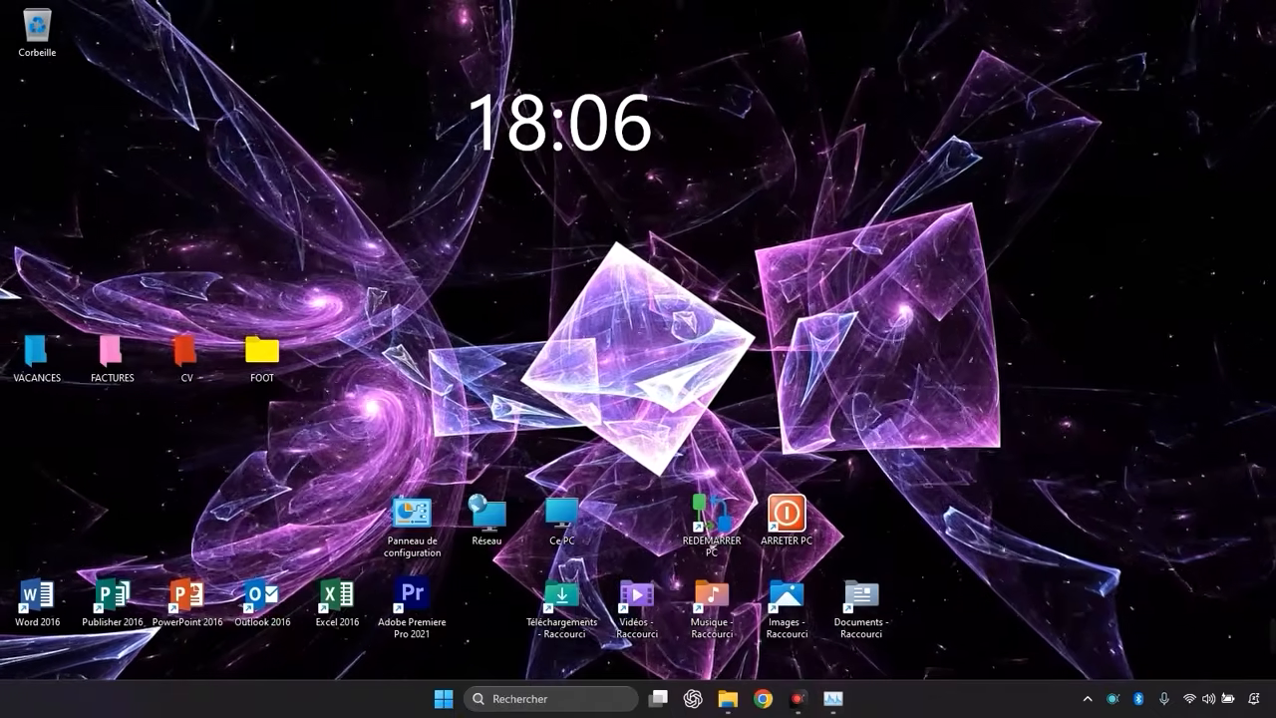
{"action": "left_click", "coordinate": [834, 698]}
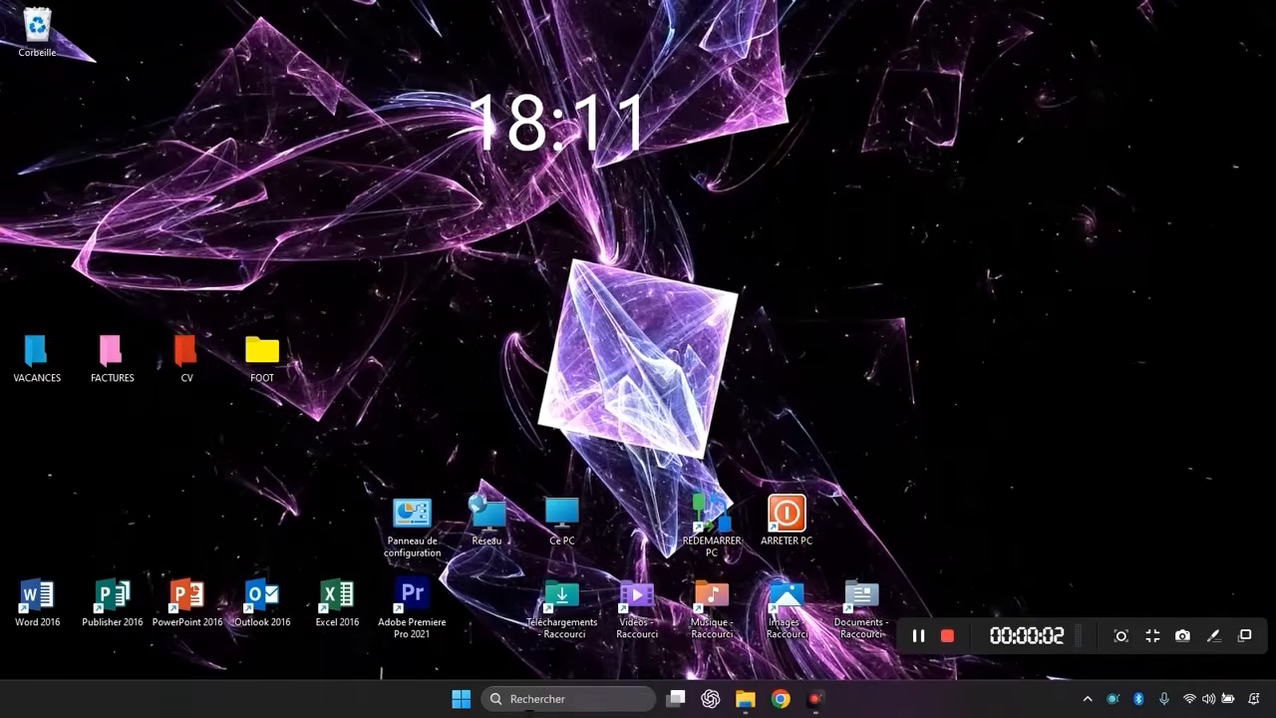
Step: Search Windows for "performance" and open "Régler l'apparence et les performances de Windows"
{"action": "left_click", "coordinate": [612, 698]}
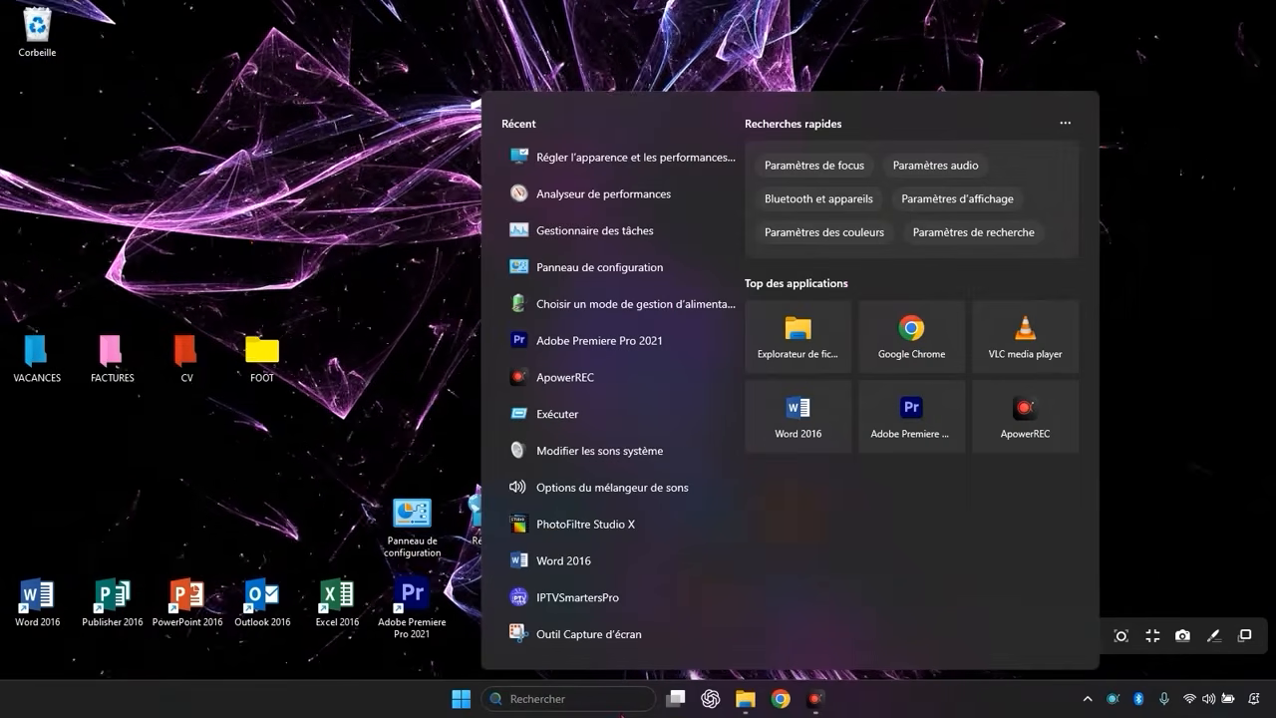
{"action": "type", "text": "pr"}
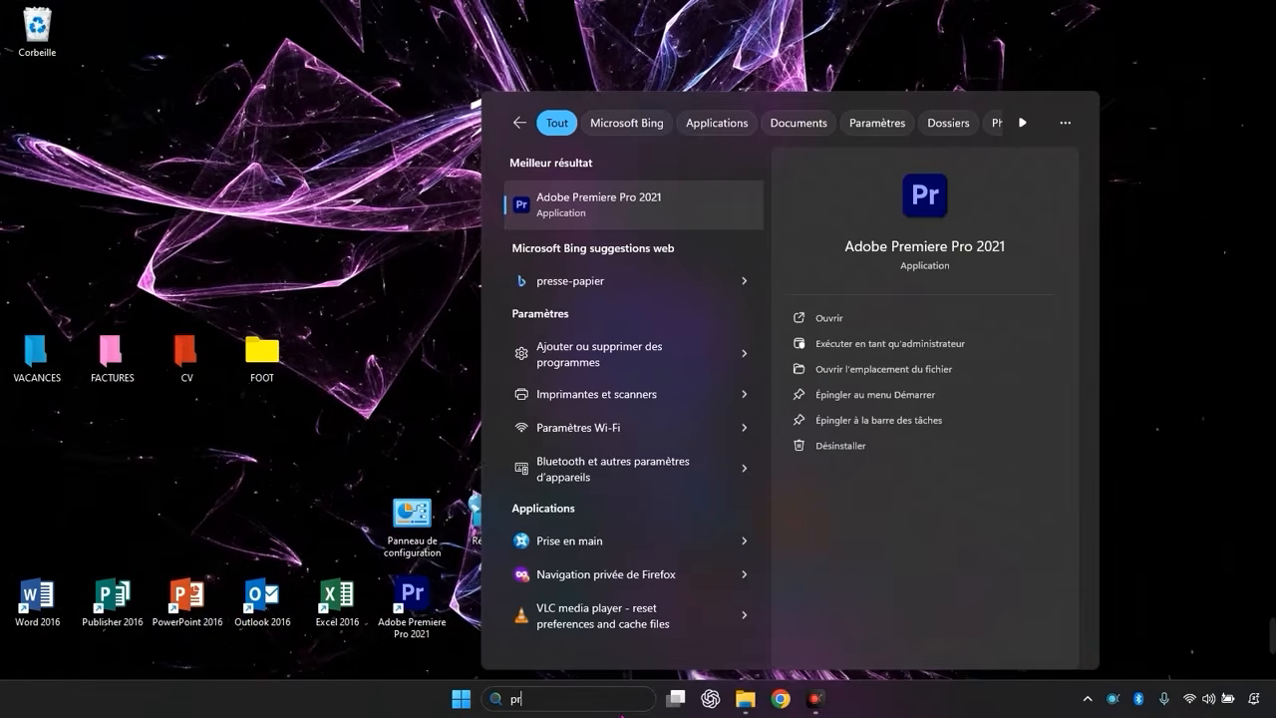
{"action": "type", "text": "formances"}
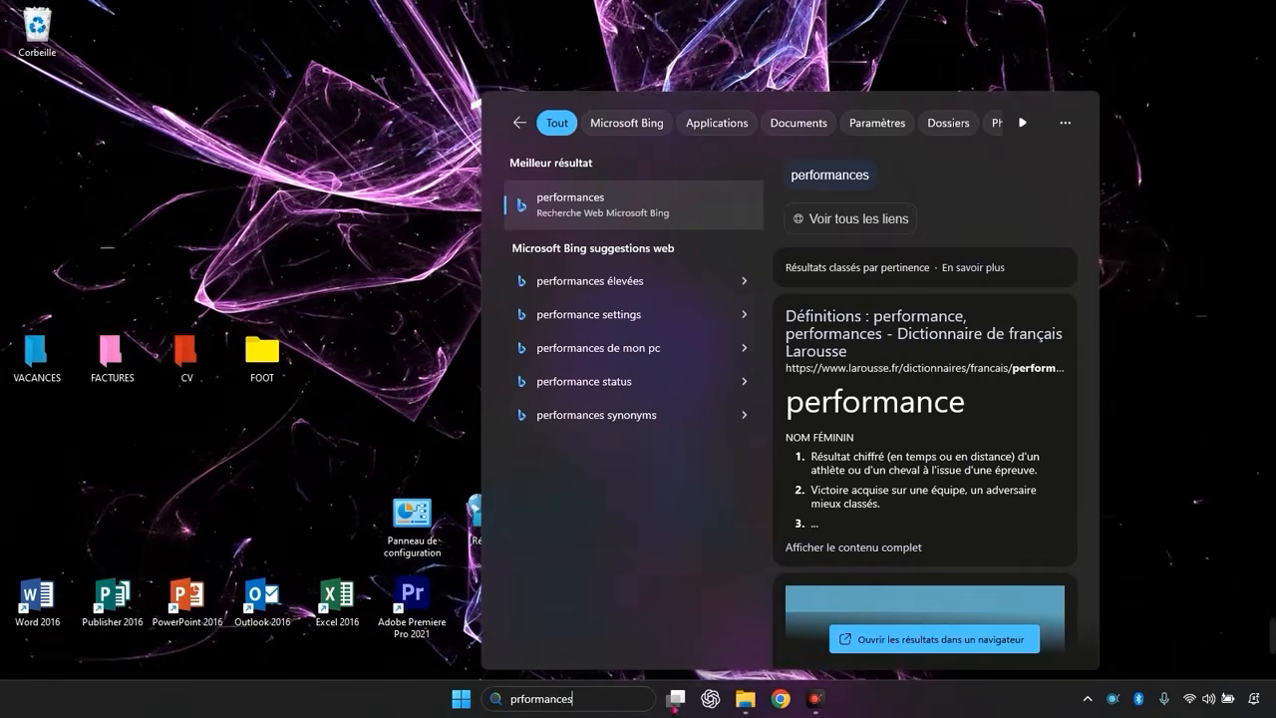
{"action": "key", "text": "BackSpace"}
{"action": "key", "text": "BackSpace"}
{"action": "key", "text": "BackSpace"}
{"action": "key", "text": "BackSpace"}
{"action": "key", "text": "BackSpace"}
{"action": "key", "text": "BackSpace"}
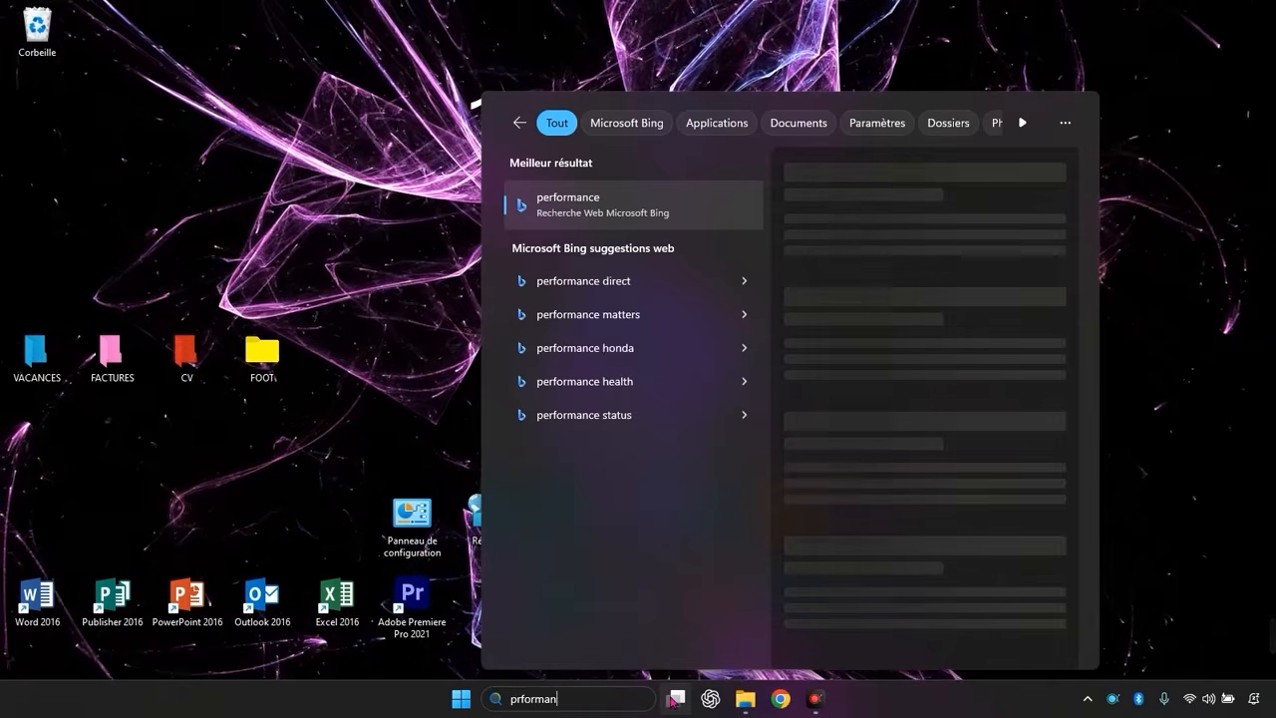
{"action": "key", "text": "BackSpace"}
{"action": "key", "text": "BackSpace"}
{"action": "key", "text": "BackSpace"}
{"action": "key", "text": "BackSpace"}
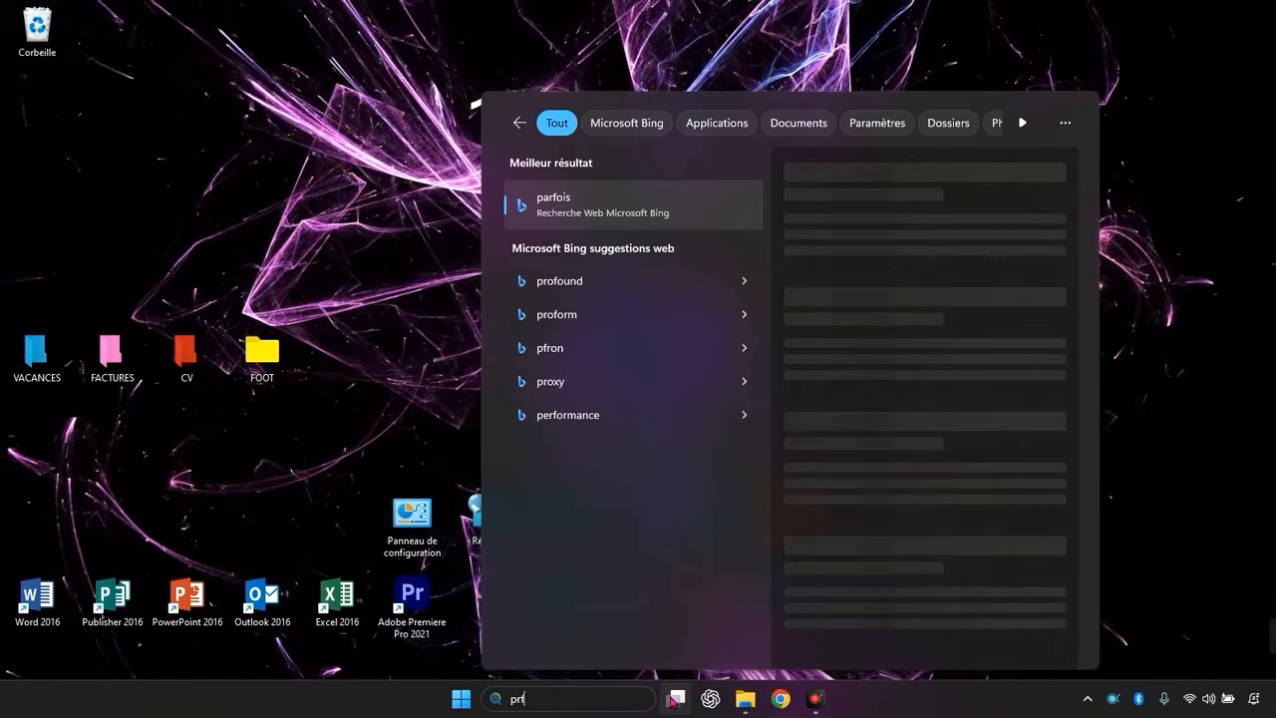
{"action": "type", "text": "anneau de configuration"}
{"action": "type", "text": "erformance"}
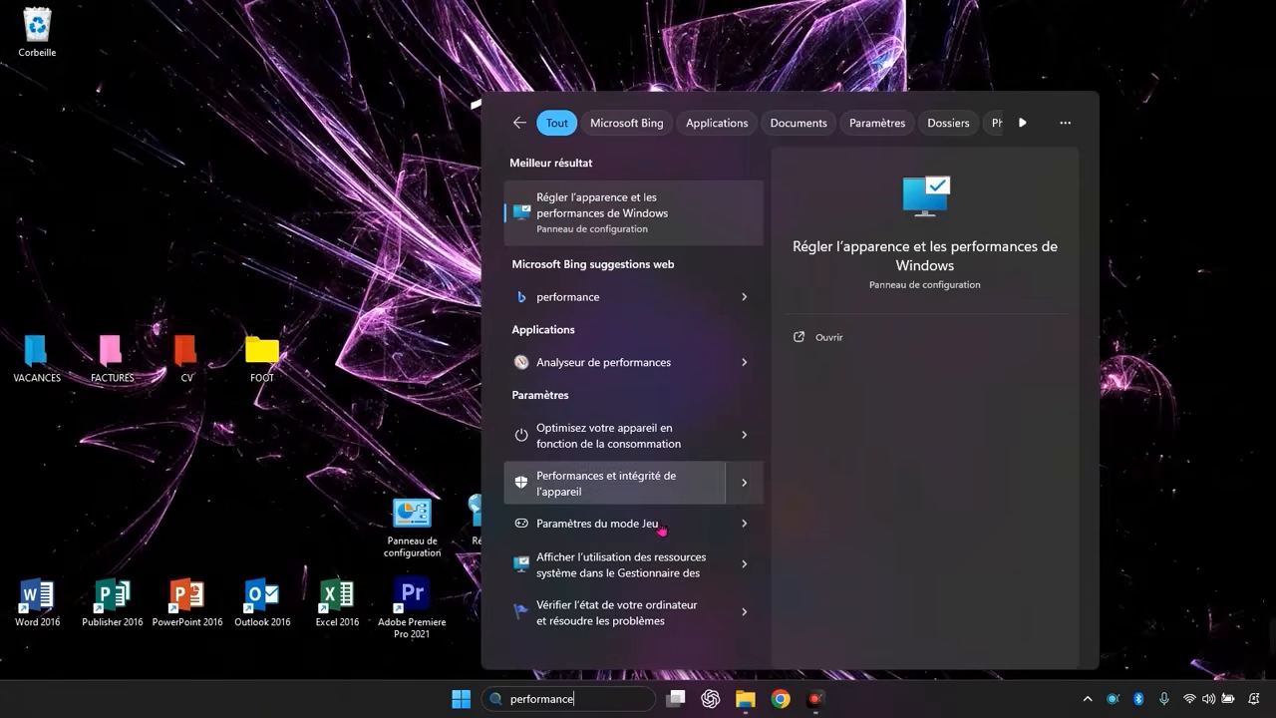
{"action": "left_click", "coordinate": [574, 216]}
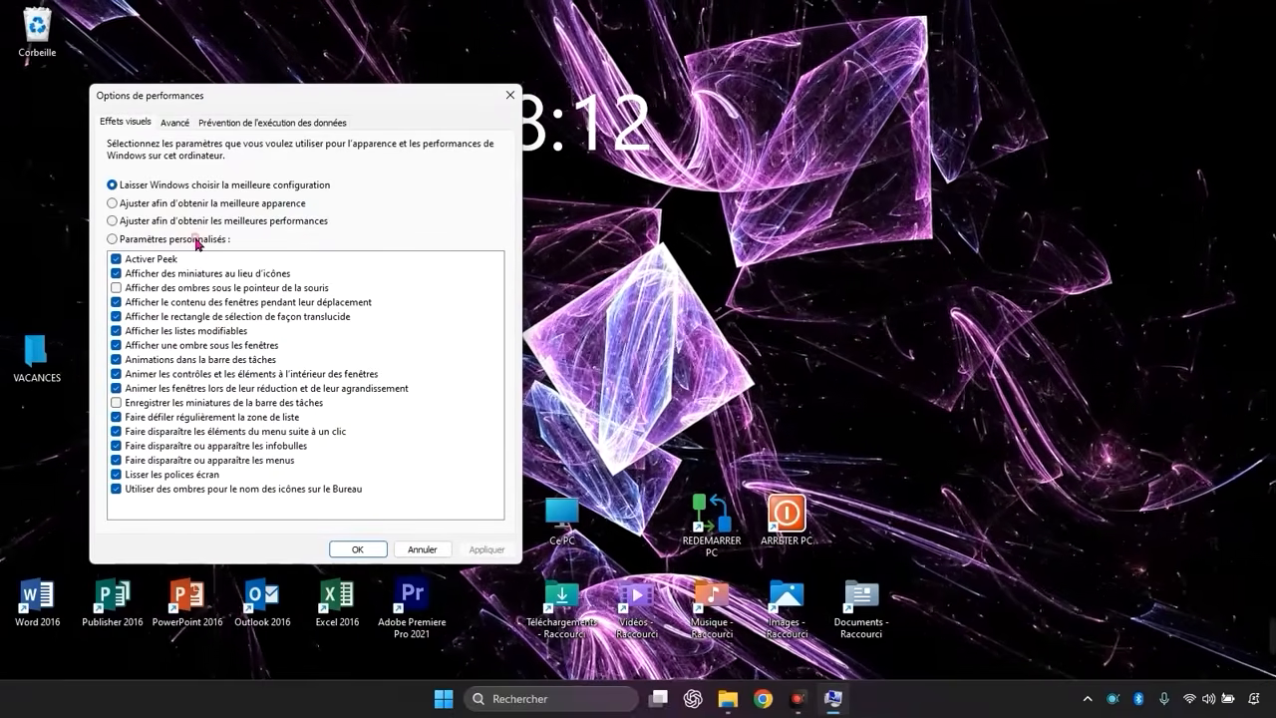
Step: Disable all enabled visual effects in the list, from the desktop icon label shadows up to Activer Peek
{"action": "left_click", "coordinate": [204, 484]}
{"action": "left_click", "coordinate": [203, 474]}
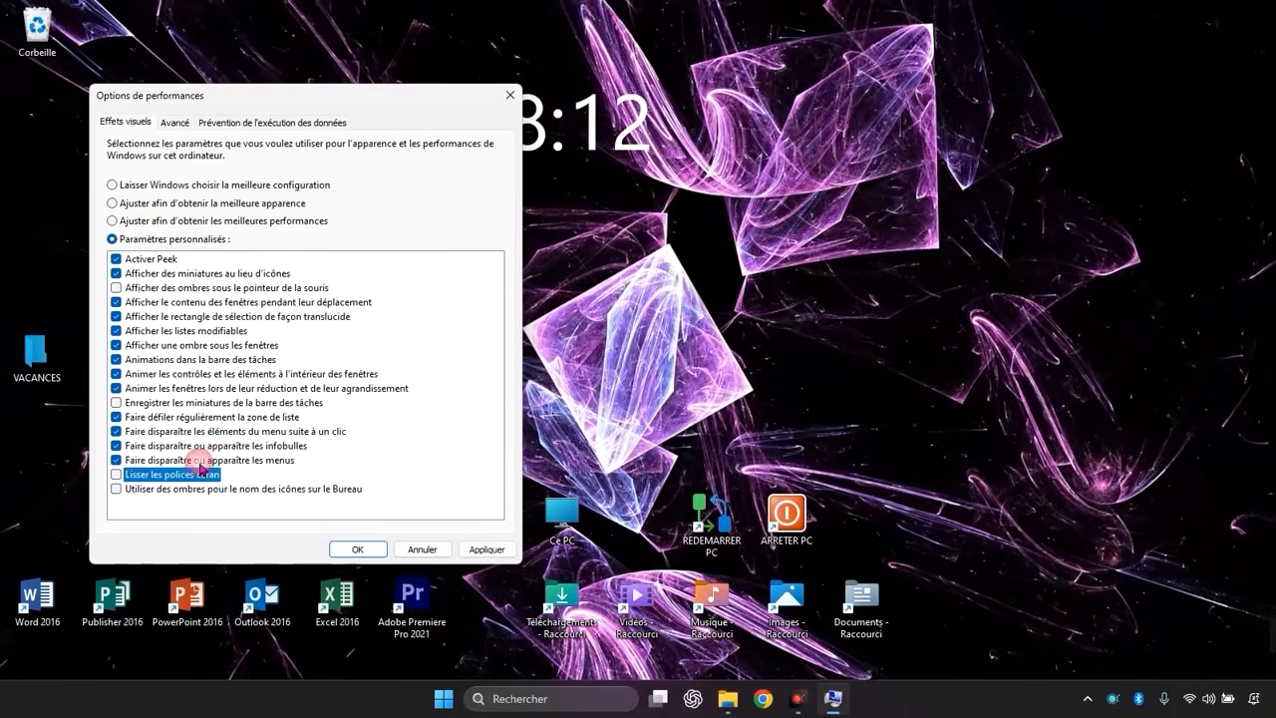
{"action": "left_click", "coordinate": [202, 459]}
{"action": "left_click", "coordinate": [201, 445]}
{"action": "left_click", "coordinate": [200, 430]}
{"action": "left_click", "coordinate": [201, 416]}
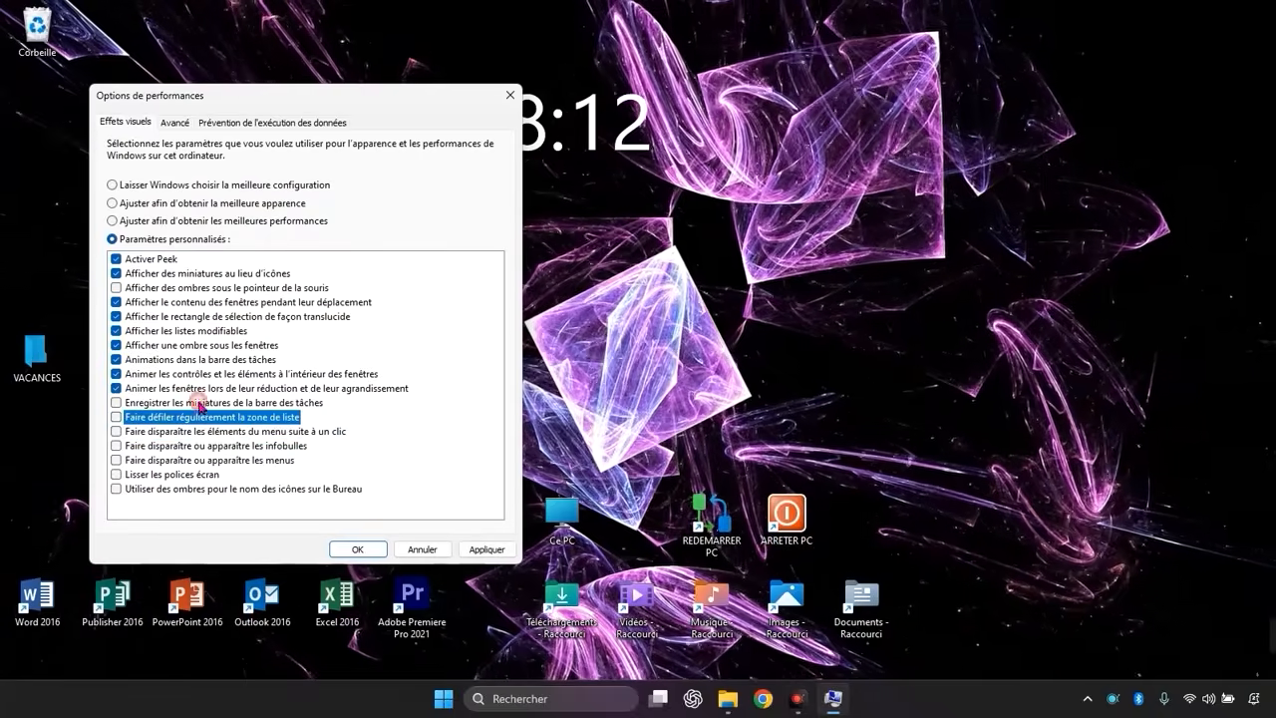
{"action": "left_click", "coordinate": [198, 387]}
{"action": "left_click", "coordinate": [197, 373]}
{"action": "left_click", "coordinate": [195, 359]}
{"action": "left_click", "coordinate": [194, 345]}
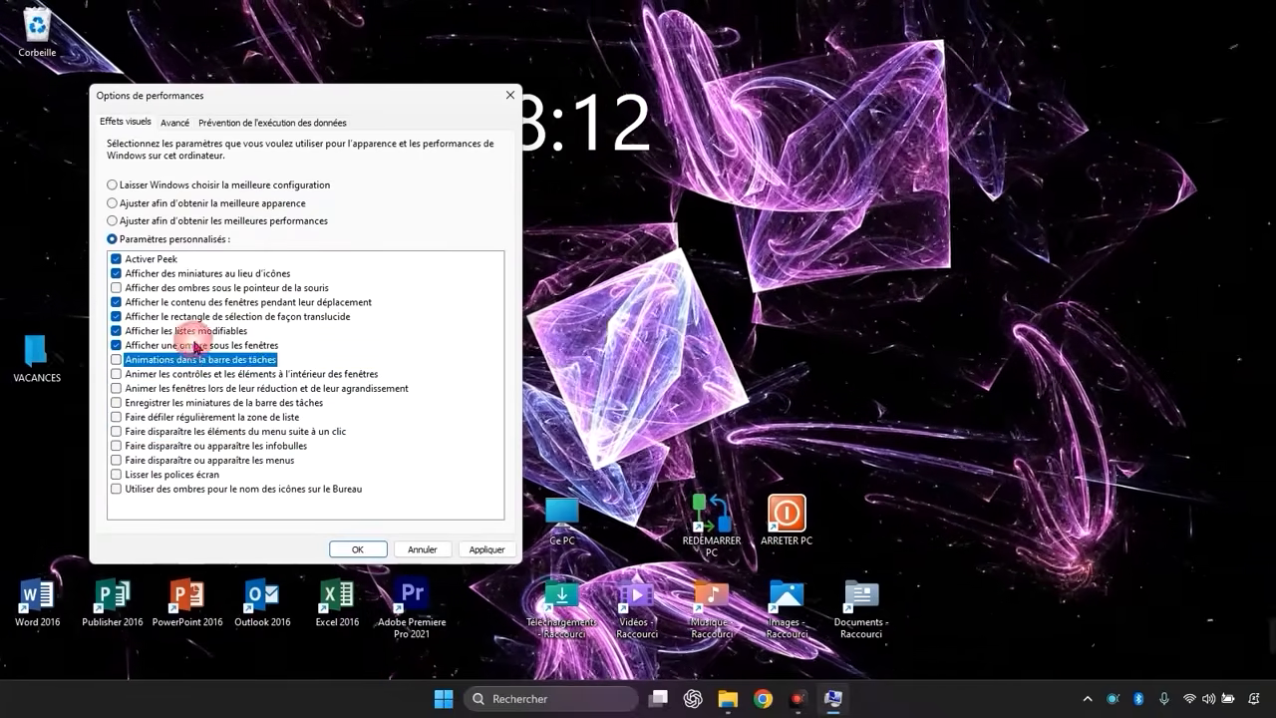
{"action": "left_click", "coordinate": [193, 330]}
{"action": "left_click", "coordinate": [192, 316]}
{"action": "left_click", "coordinate": [190, 302]}
{"action": "left_click", "coordinate": [177, 273]}
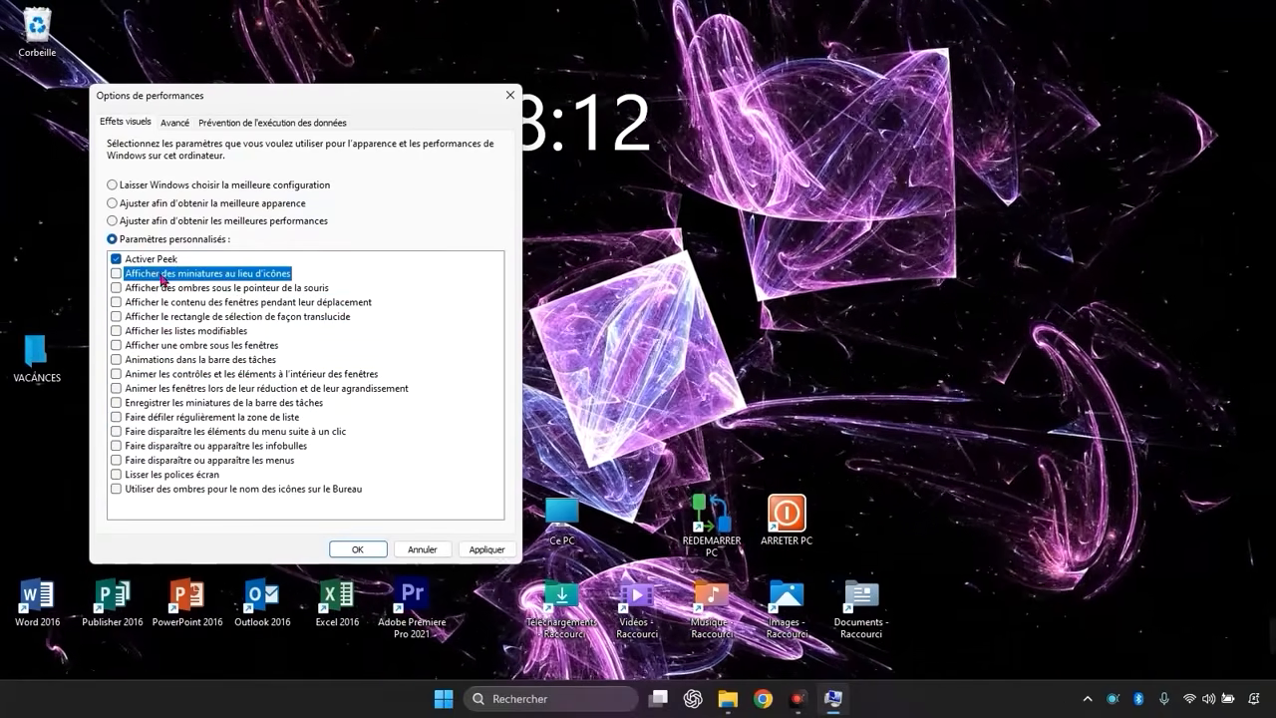
{"action": "left_click", "coordinate": [161, 259]}
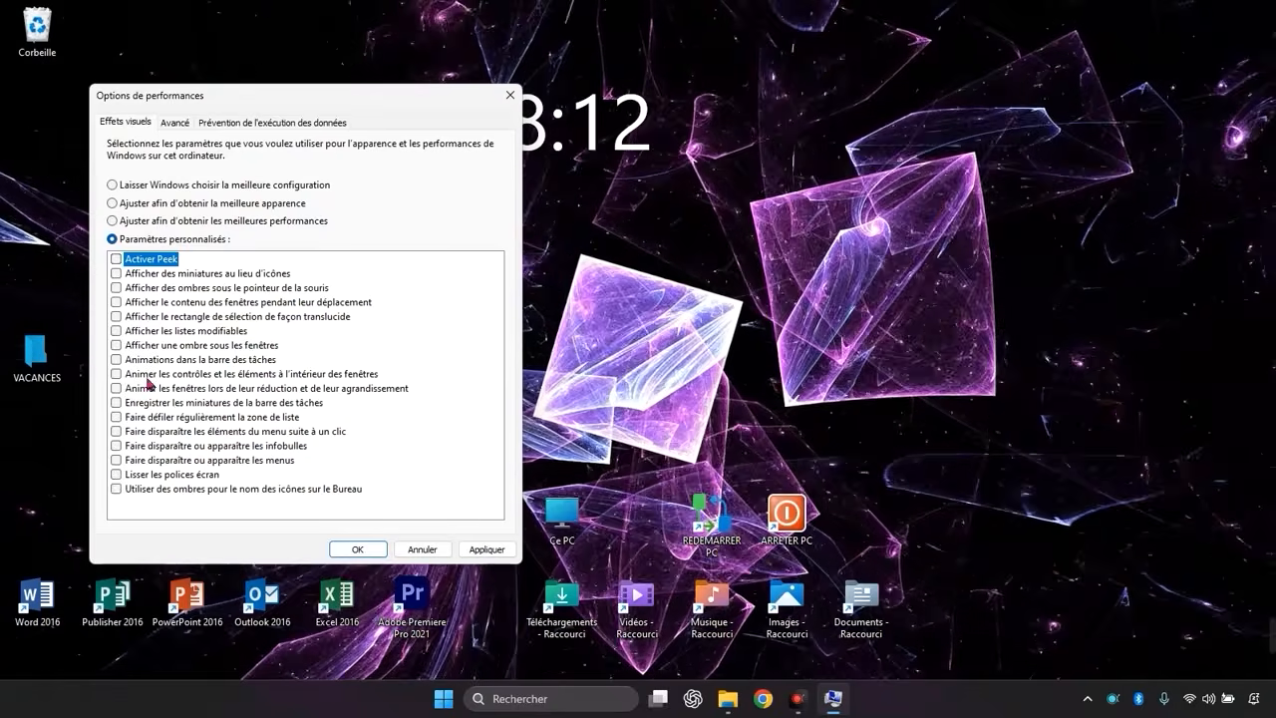
Step: Re-enable "Lisser les polices écran", apply the visual effects settings and close the performance options
{"action": "left_click", "coordinate": [120, 477]}
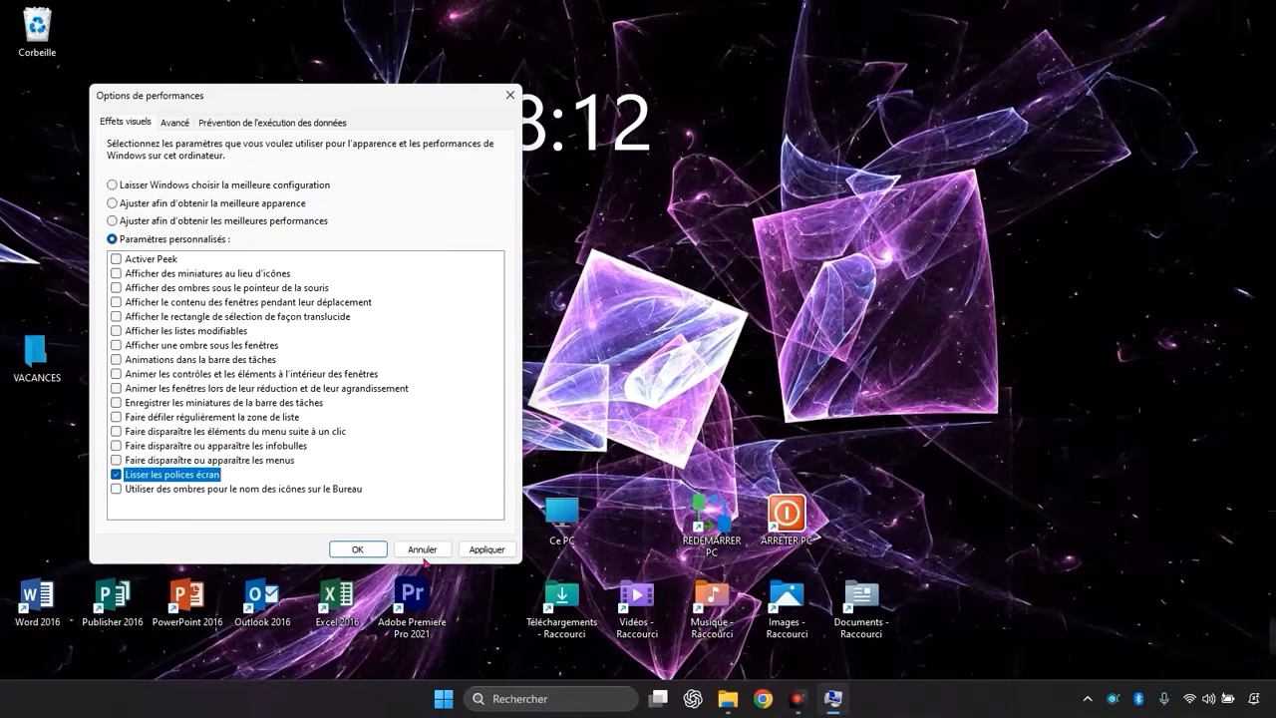
{"action": "left_click", "coordinate": [489, 549]}
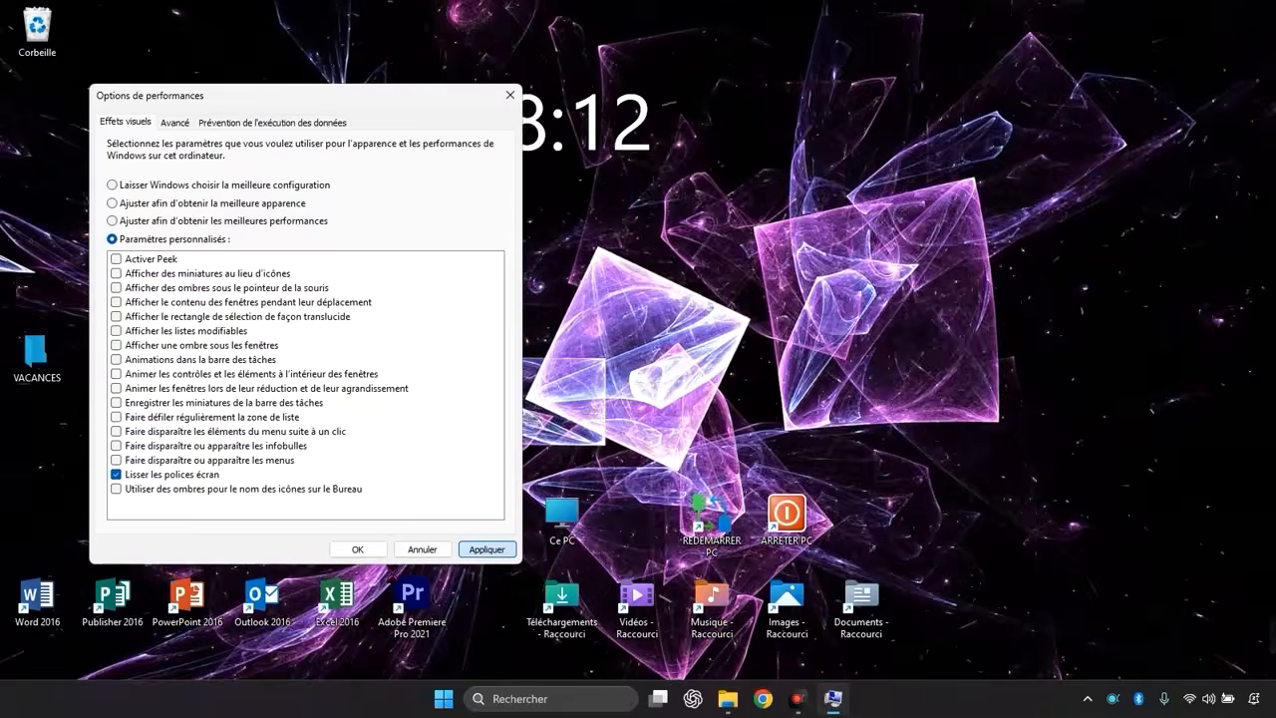
{"action": "left_click", "coordinate": [378, 554]}
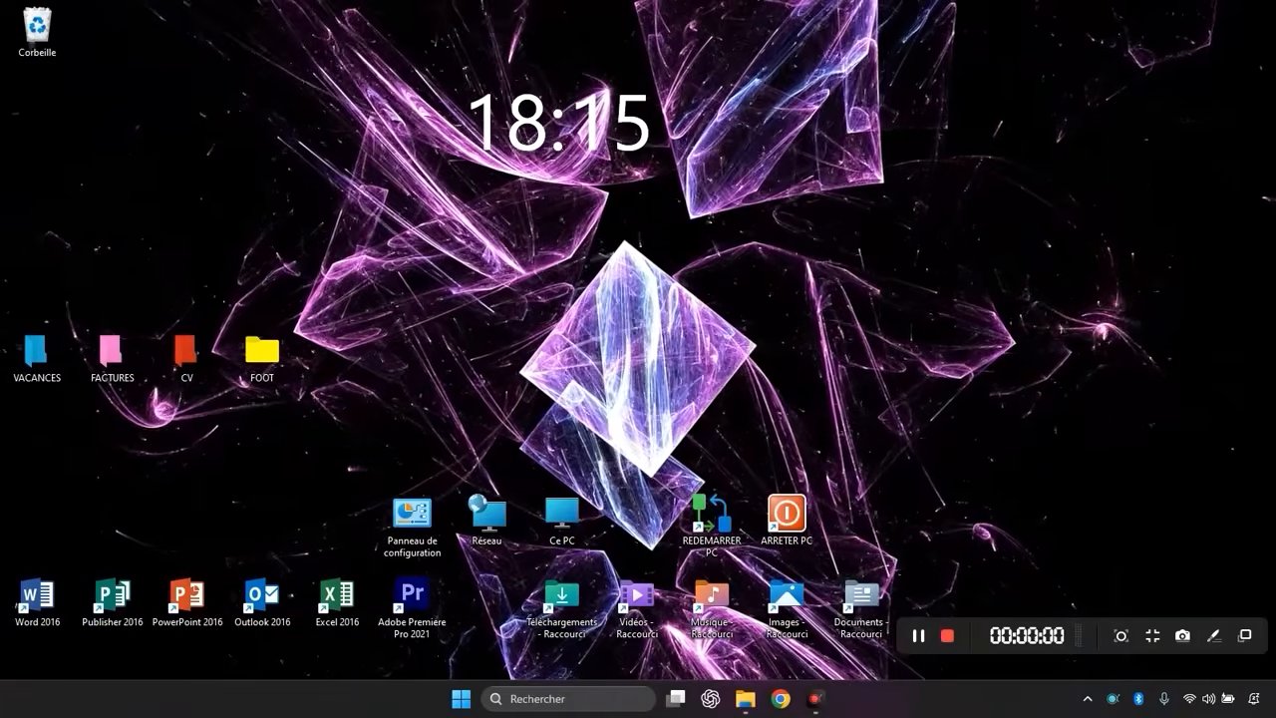
Step: Search Windows for "graphique" and open "Paramètres graphiques"
{"action": "left_click", "coordinate": [615, 704]}
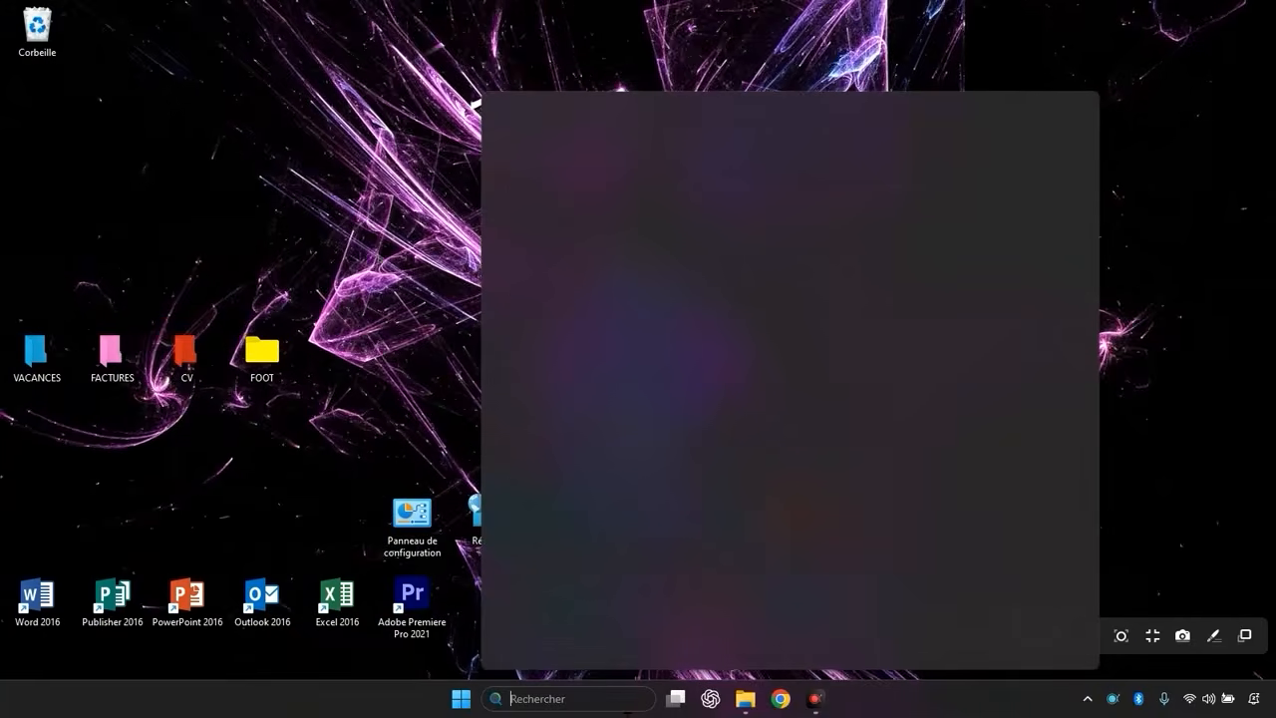
{"action": "type", "text": "graphi"}
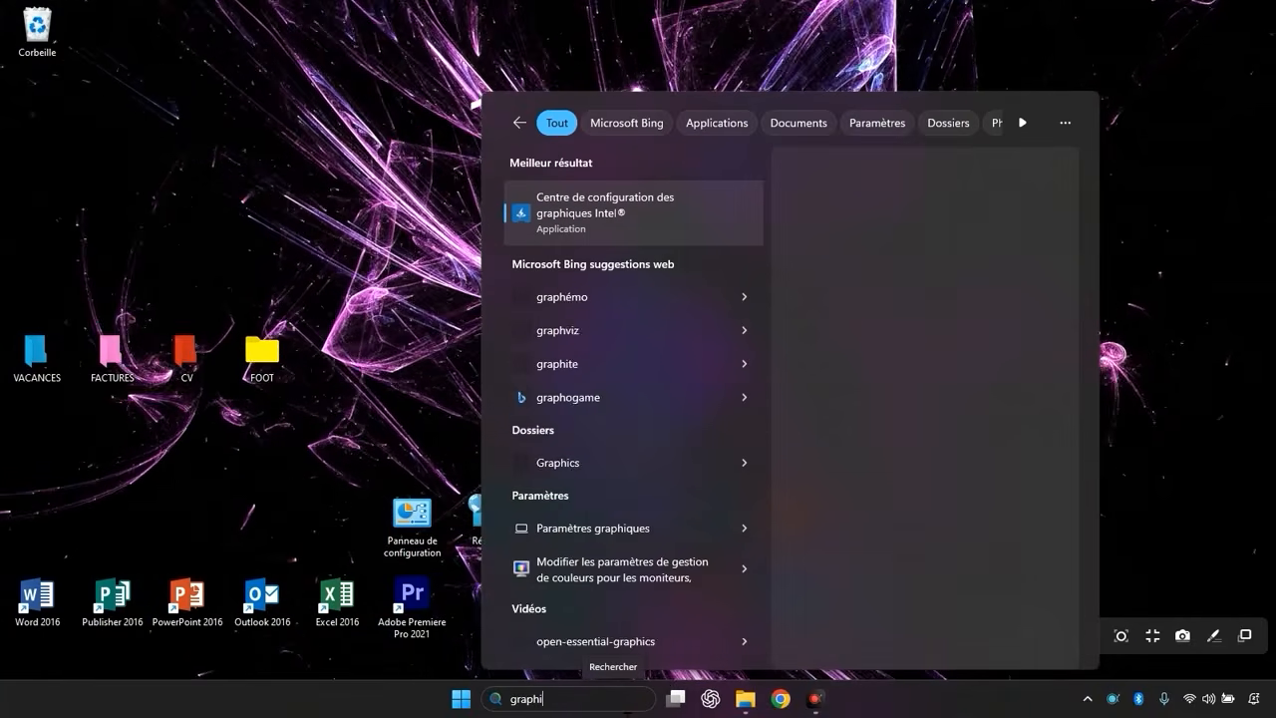
{"action": "type", "text": "que"}
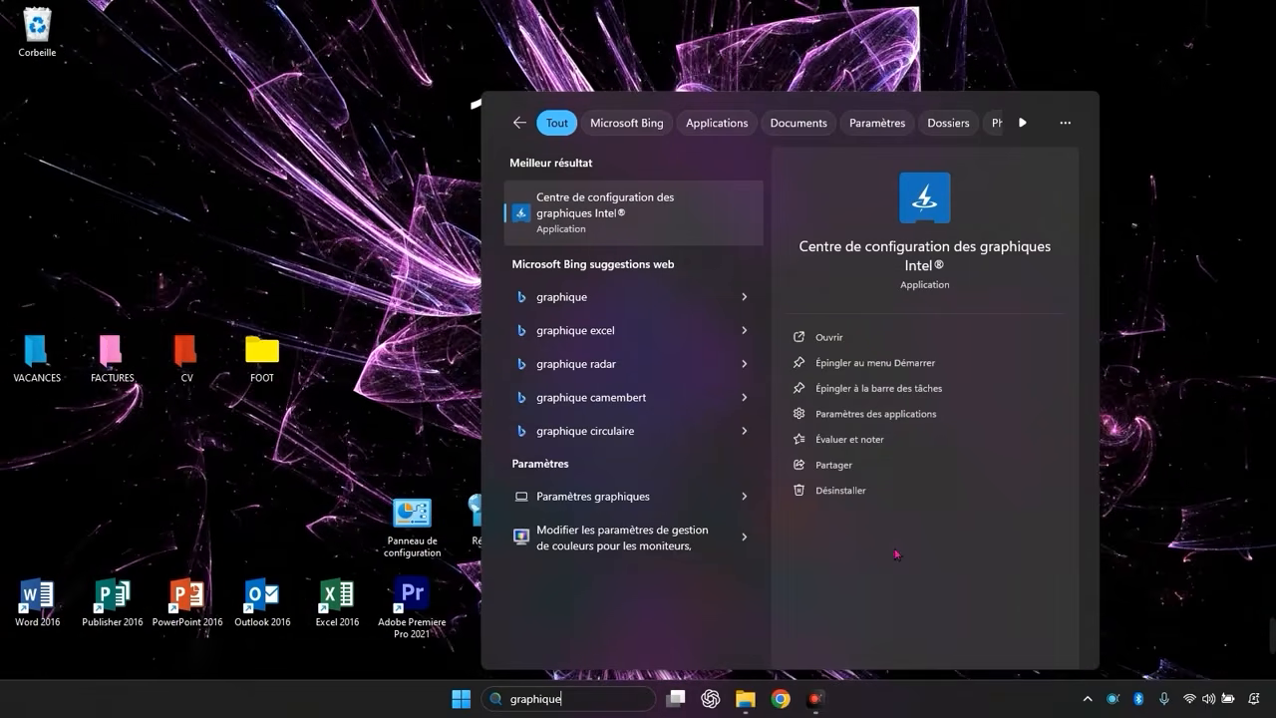
{"action": "left_click", "coordinate": [602, 496]}
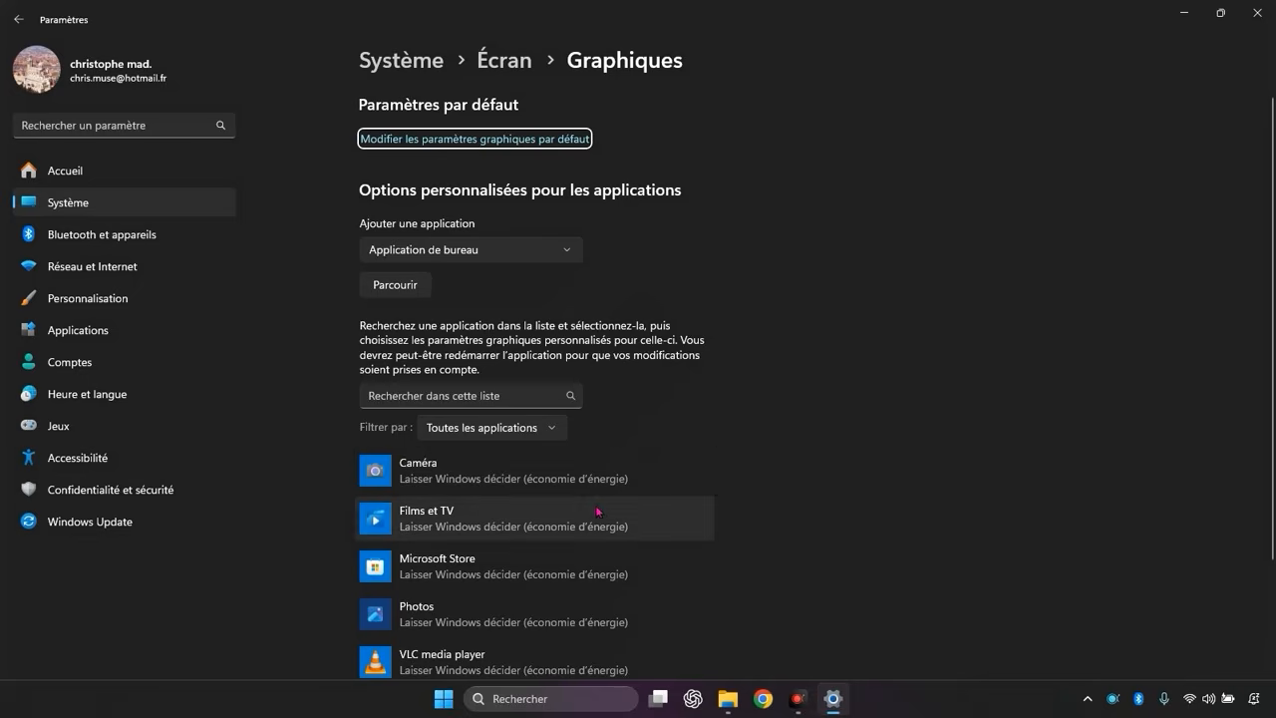
Step: Look over the custom graphics options, the list of applications and the application filter
{"action": "scroll", "coordinate": [605, 458], "scroll_direction": "down", "scroll_amount": 3}
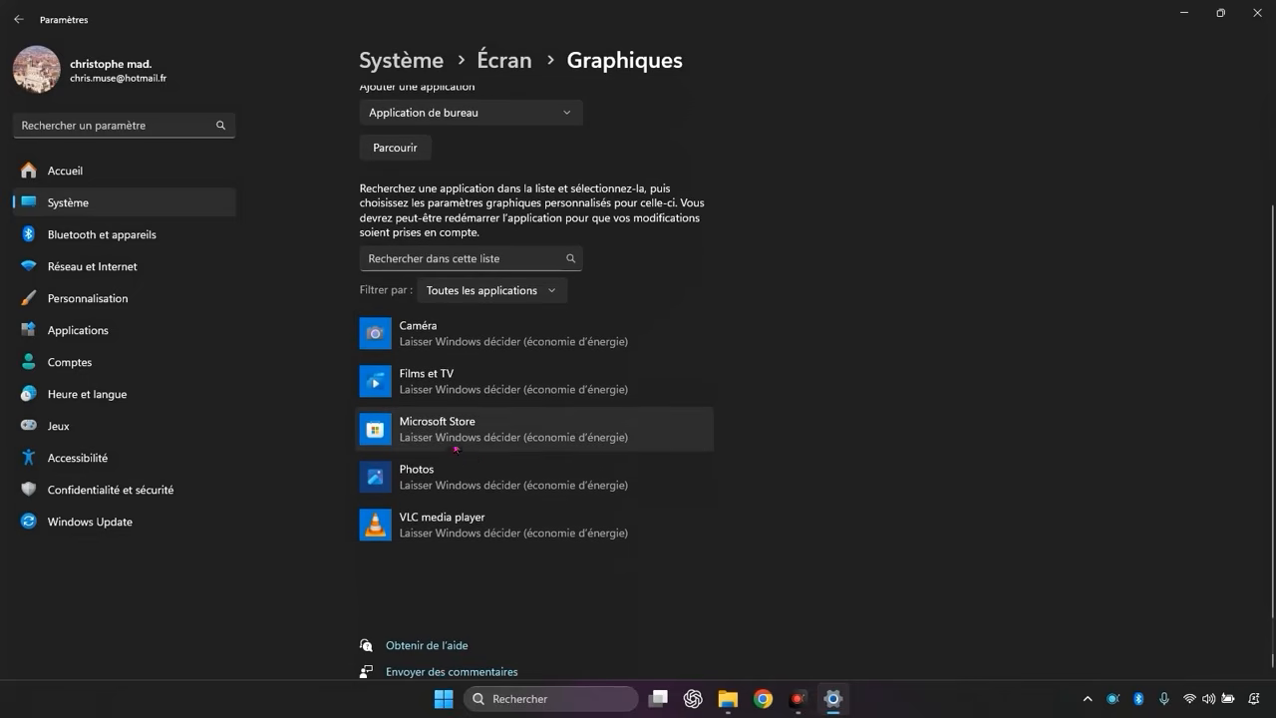
{"action": "scroll", "coordinate": [803, 562], "scroll_direction": "up", "scroll_amount": 3}
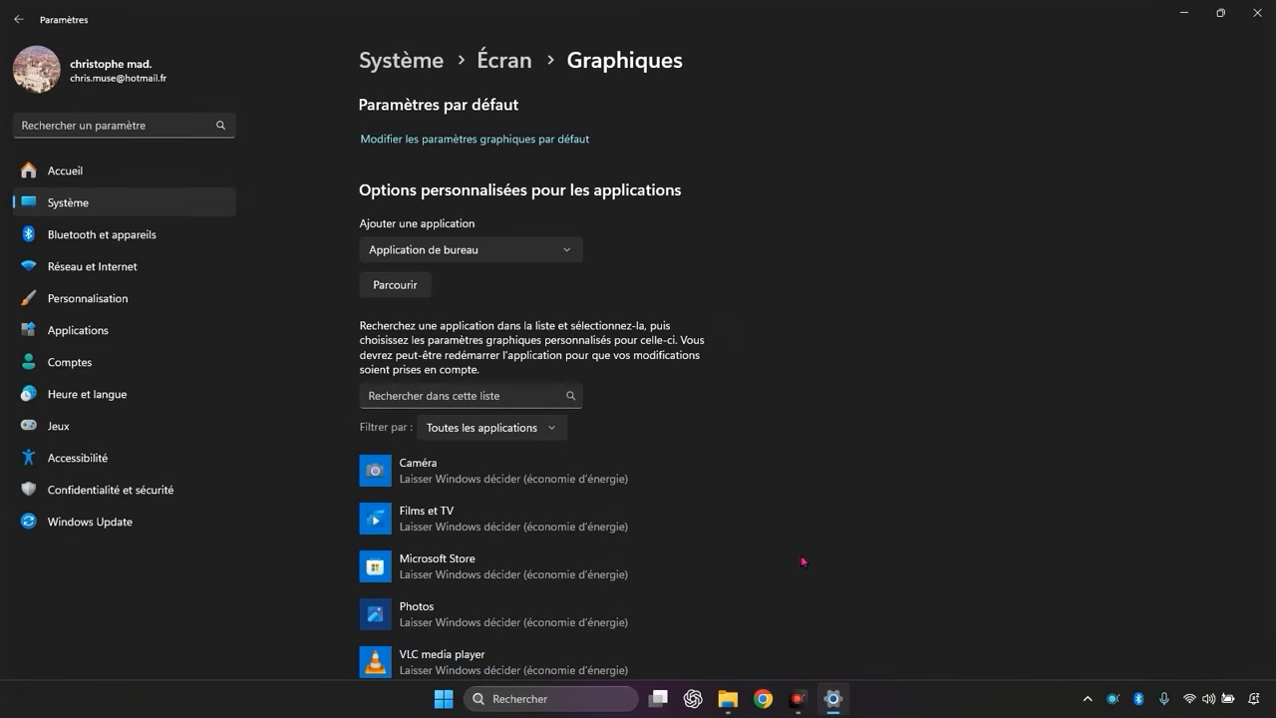
{"action": "scroll", "coordinate": [757, 458], "scroll_direction": "down", "scroll_amount": 3}
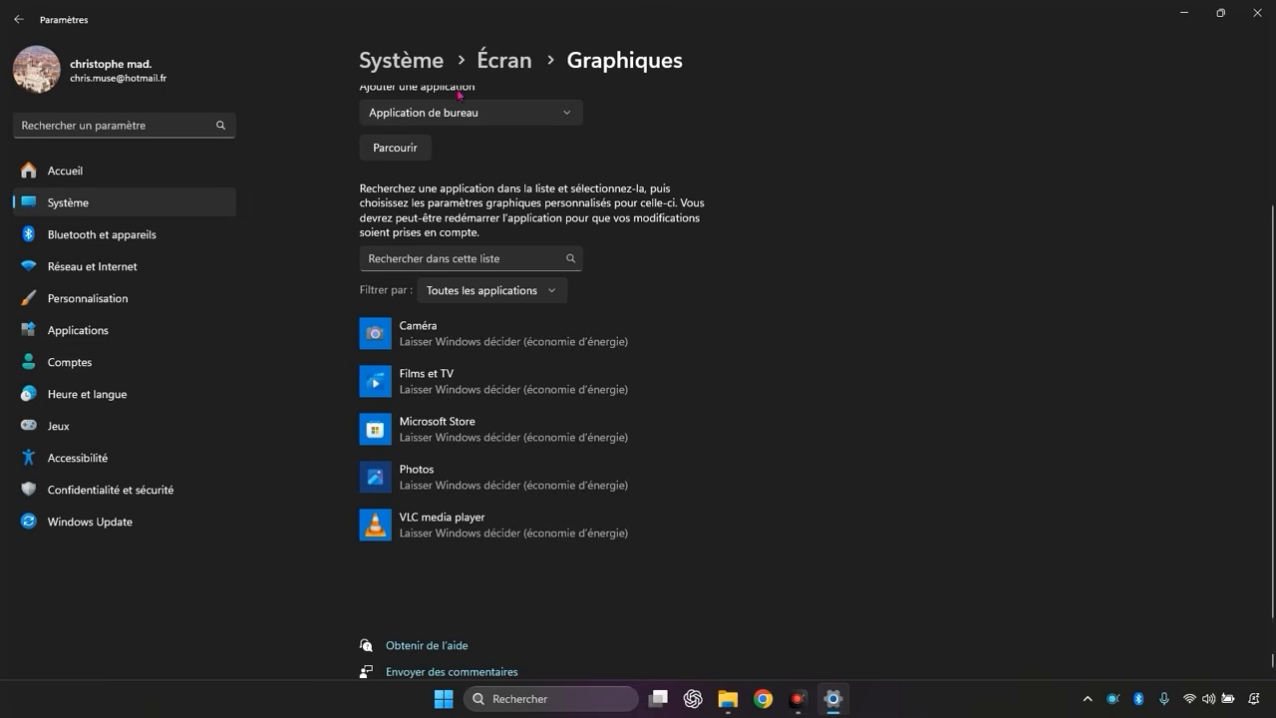
{"action": "left_click", "coordinate": [443, 290]}
{"action": "left_click", "coordinate": [955, 283]}
{"action": "scroll", "coordinate": [408, 242], "scroll_direction": "up", "scroll_amount": 1}
{"action": "scroll", "coordinate": [408, 242], "scroll_direction": "up", "scroll_amount": 1}
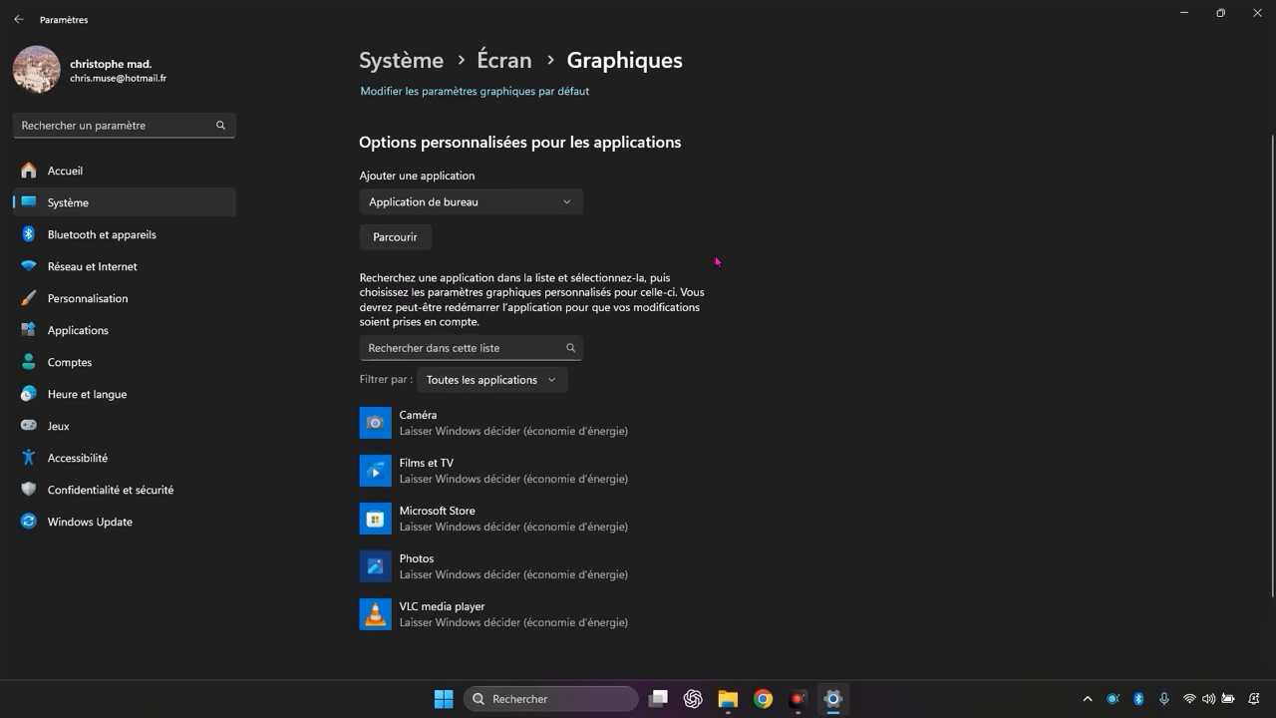
Step: Browse for a desktop application and open the folder Disque local (C:) > Programmes > Adobe > Adobe Premiere Pro 2021
{"action": "left_click", "coordinate": [384, 244]}
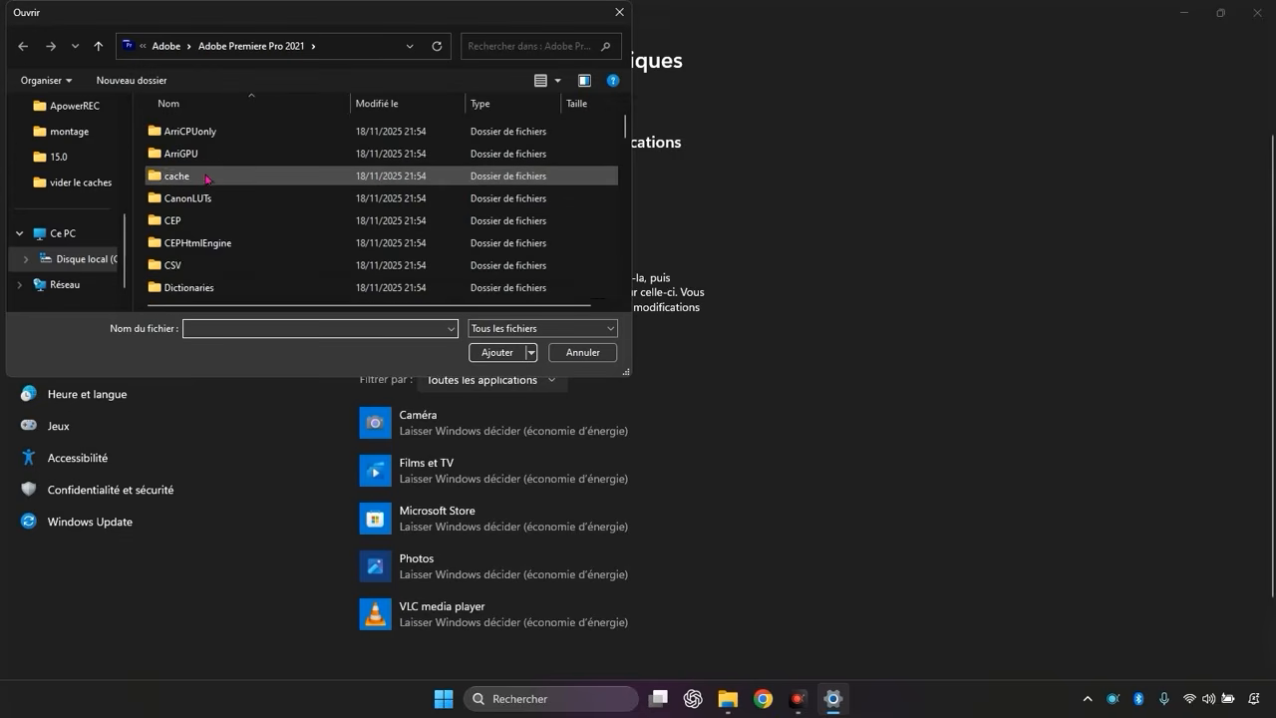
{"action": "scroll", "coordinate": [206, 179], "scroll_direction": "up", "scroll_amount": 1}
{"action": "left_click", "coordinate": [78, 260]}
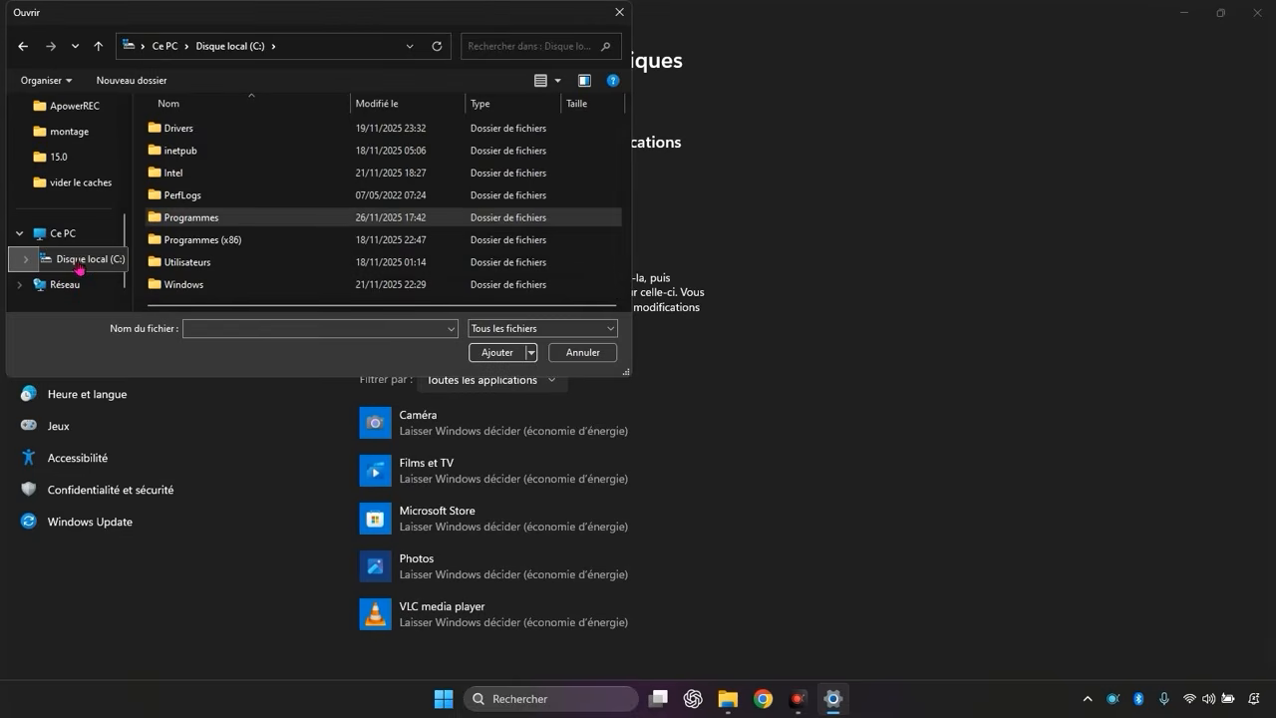
{"action": "left_click", "coordinate": [63, 234]}
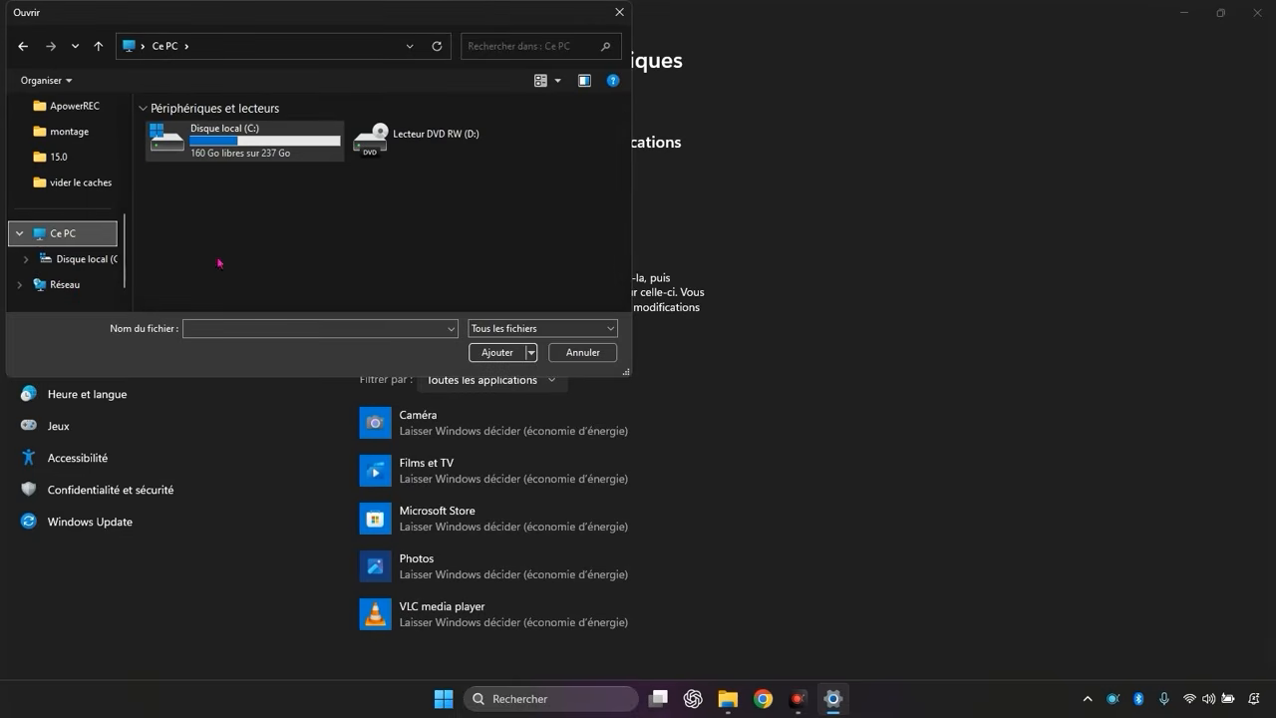
{"action": "double_click", "coordinate": [235, 147]}
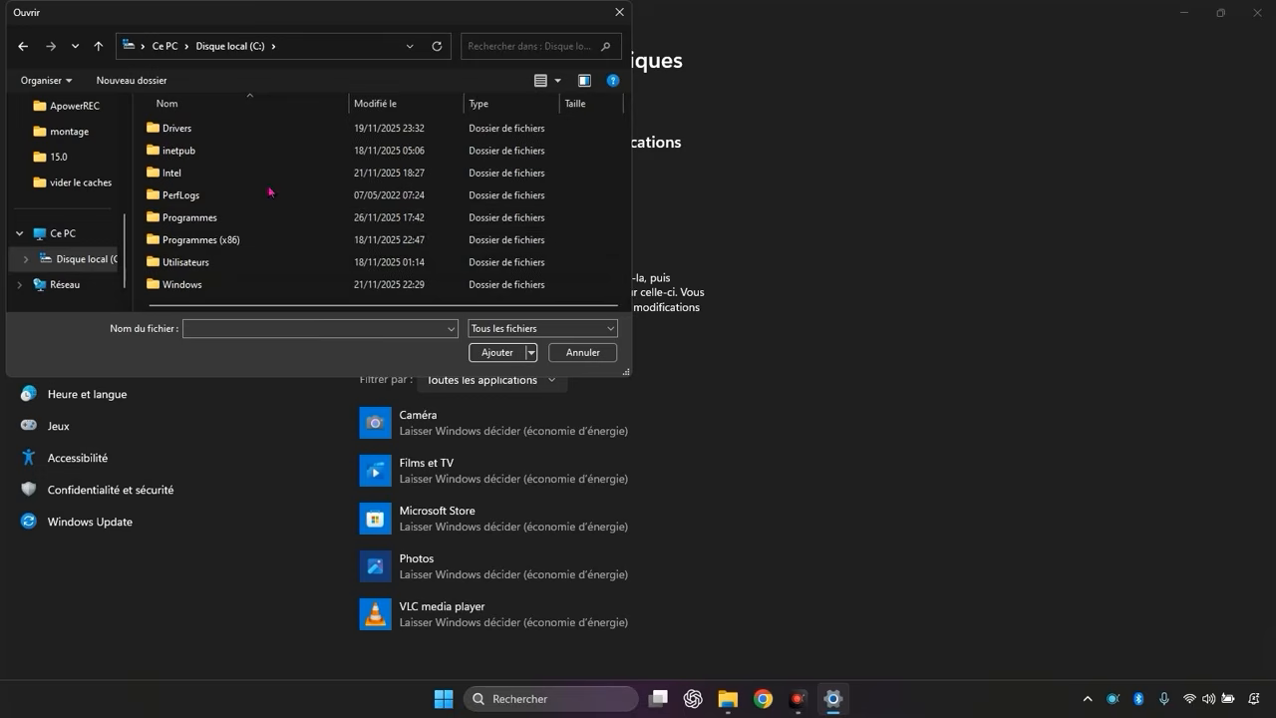
{"action": "double_click", "coordinate": [187, 224]}
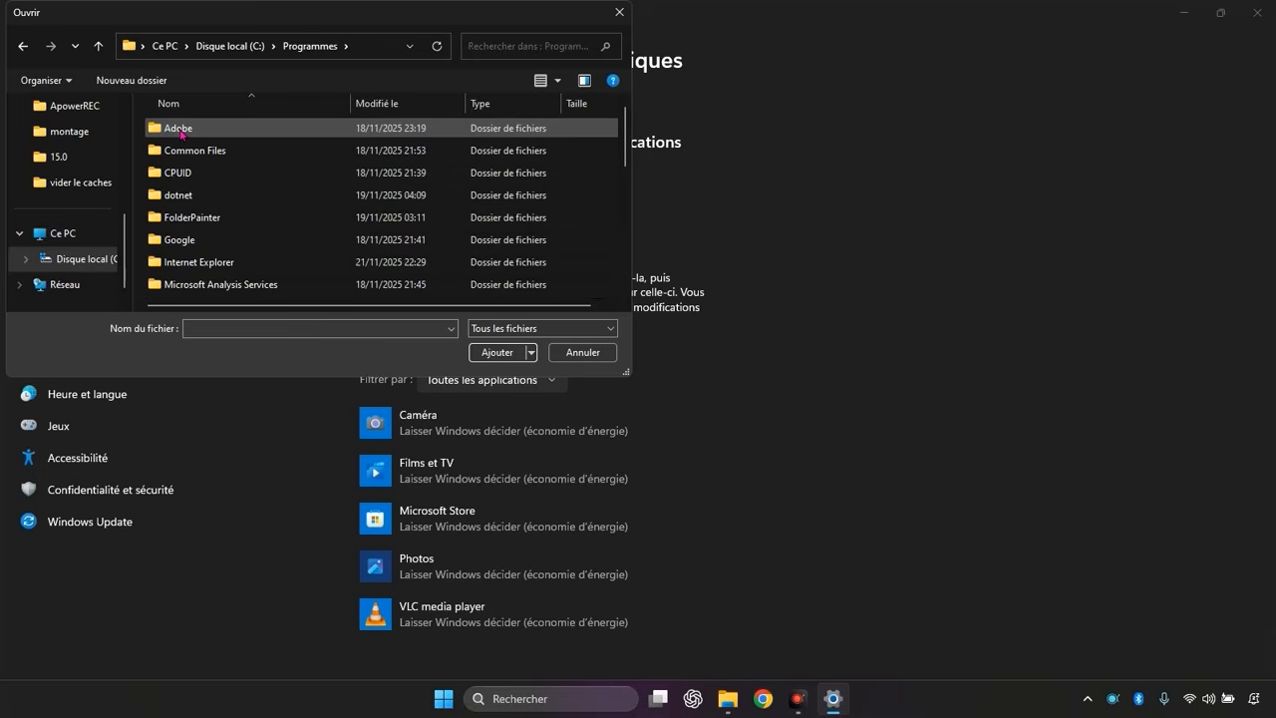
{"action": "double_click", "coordinate": [179, 130]}
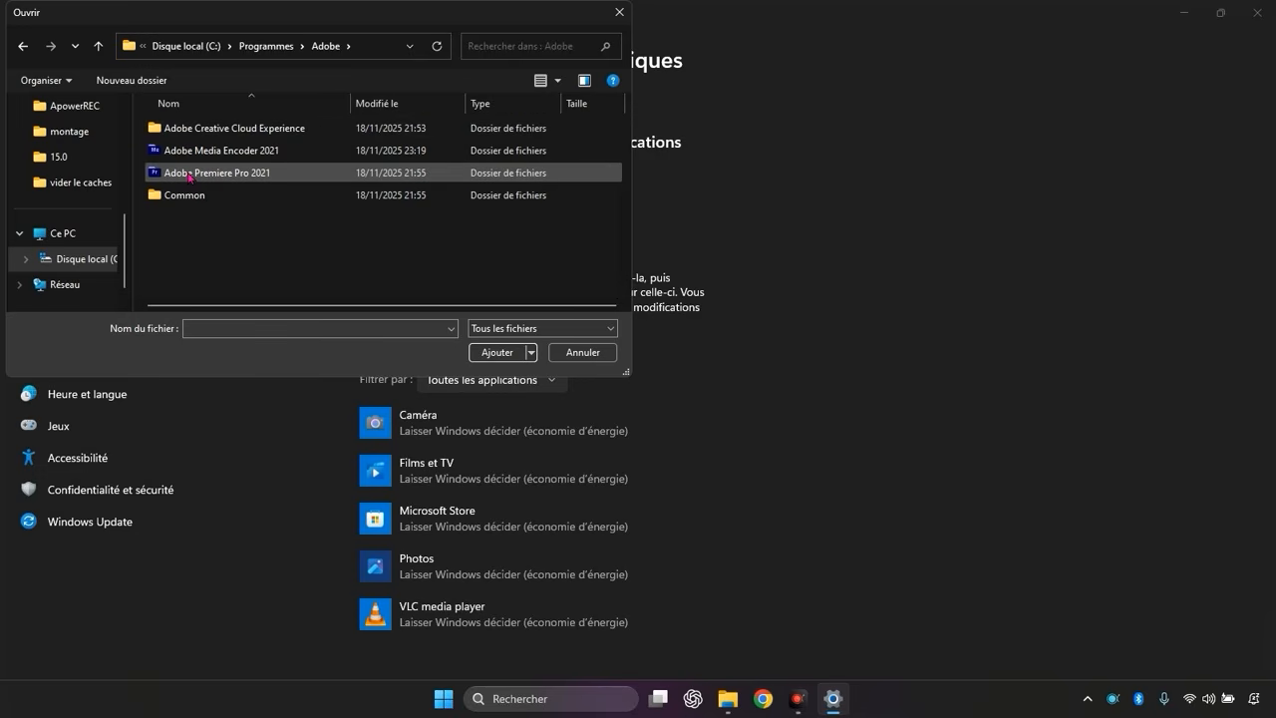
{"action": "double_click", "coordinate": [189, 174]}
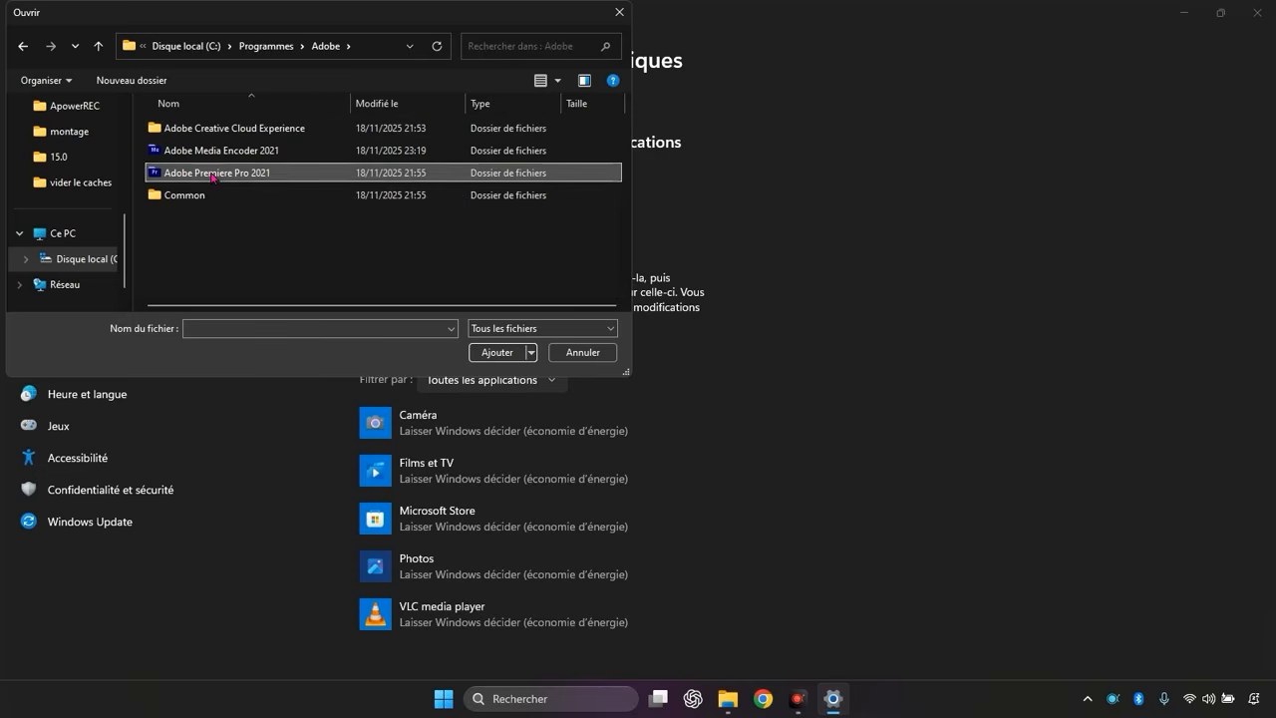
Step: Add the "Adobe Premiere Pro" application file from this folder to the custom graphics list
{"action": "scroll", "coordinate": [309, 204], "scroll_direction": "down", "scroll_amount": 15}
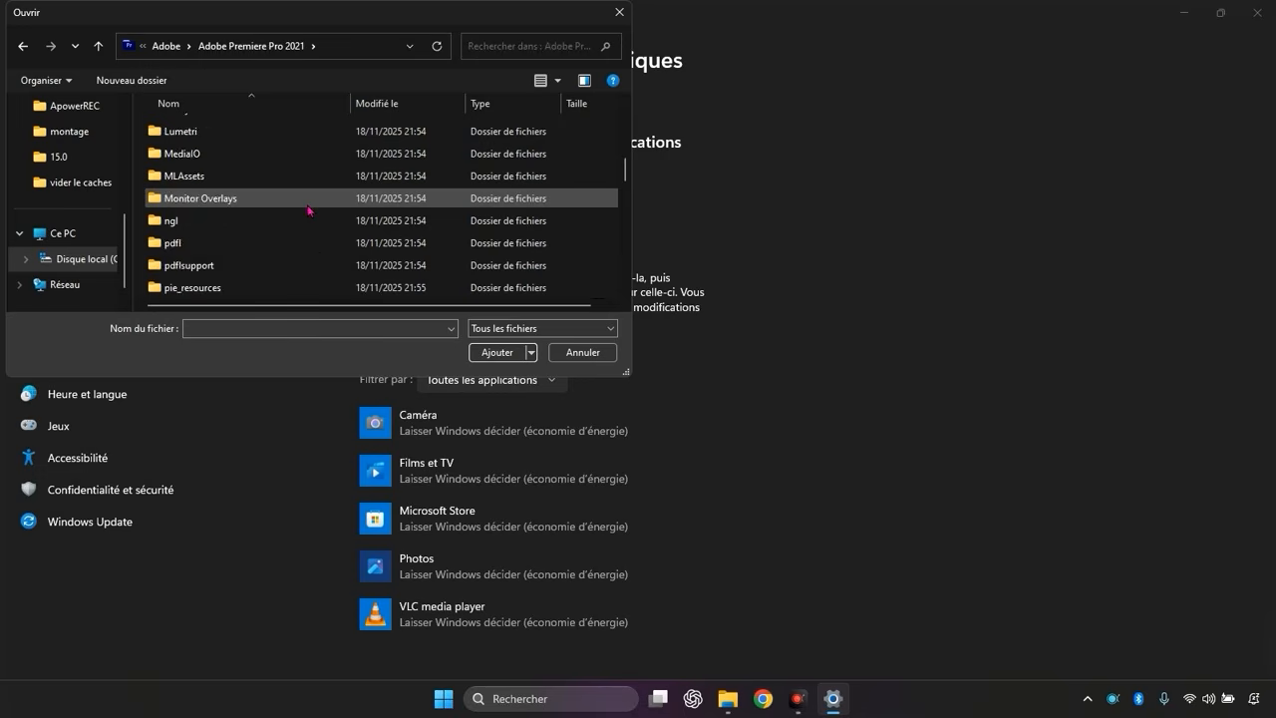
{"action": "scroll", "coordinate": [308, 209], "scroll_direction": "down", "scroll_amount": 1}
{"action": "scroll", "coordinate": [299, 212], "scroll_direction": "up", "scroll_amount": 2}
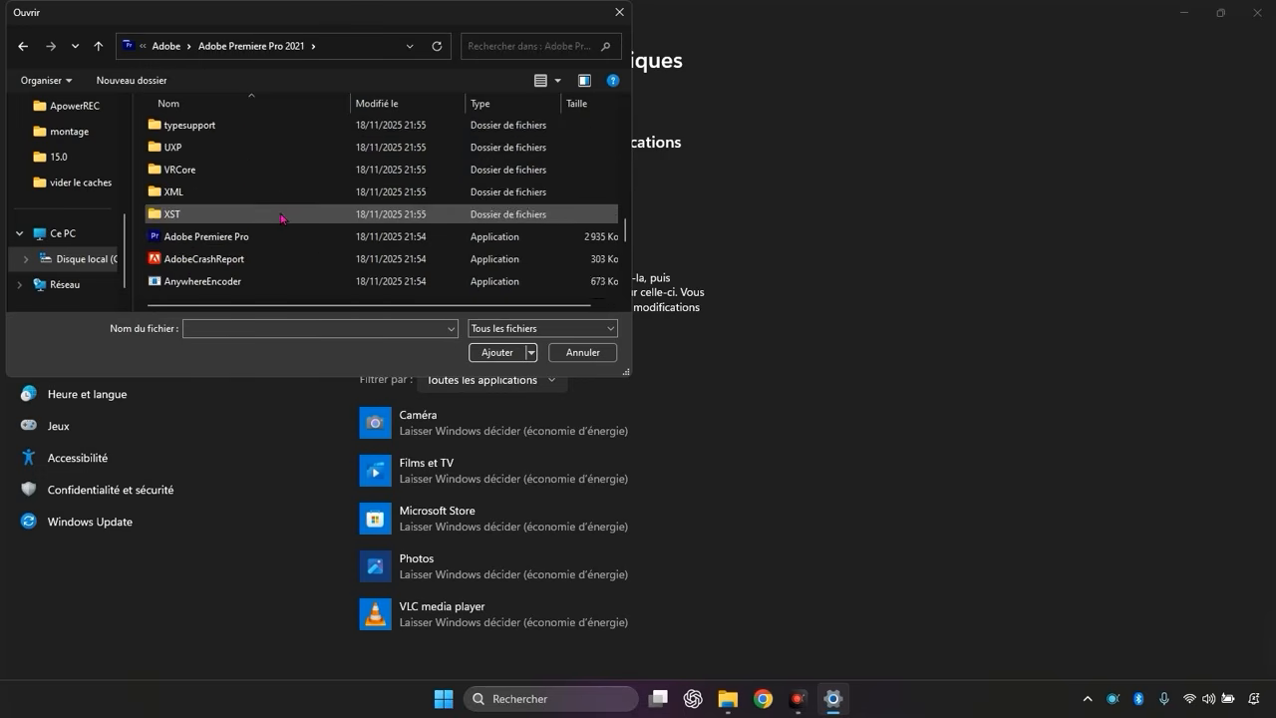
{"action": "scroll", "coordinate": [289, 211], "scroll_direction": "down", "scroll_amount": 1}
{"action": "left_click", "coordinate": [215, 179]}
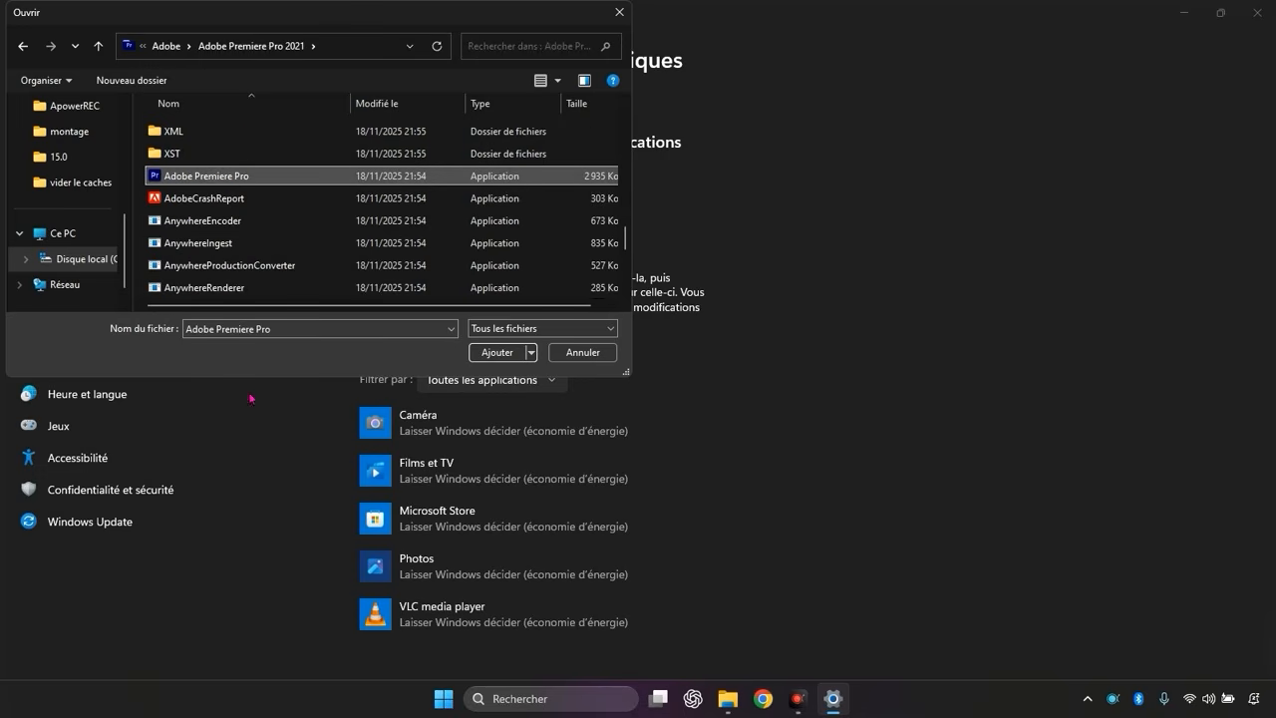
{"action": "left_click", "coordinate": [499, 354]}
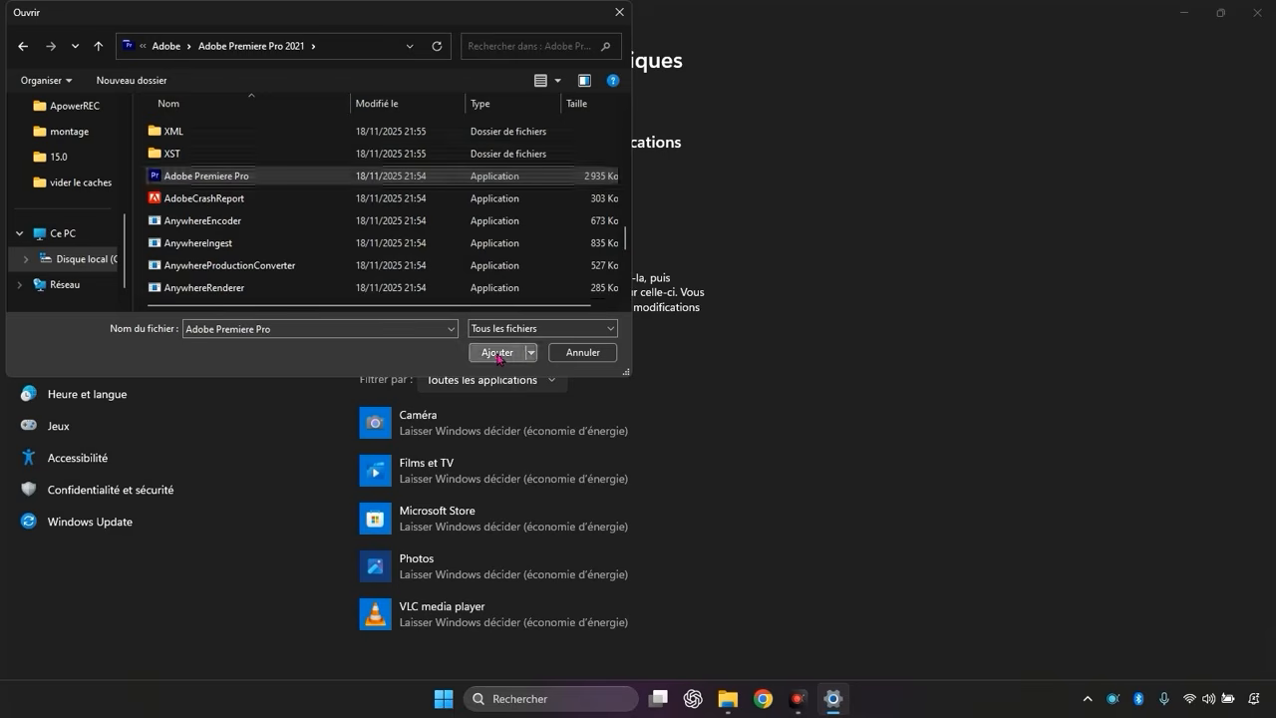
Step: Set the graphics preference of Adobe Premiere Pro 2021 to "Performances élevées" and save it
{"action": "scroll", "coordinate": [888, 411], "scroll_direction": "down", "scroll_amount": 3}
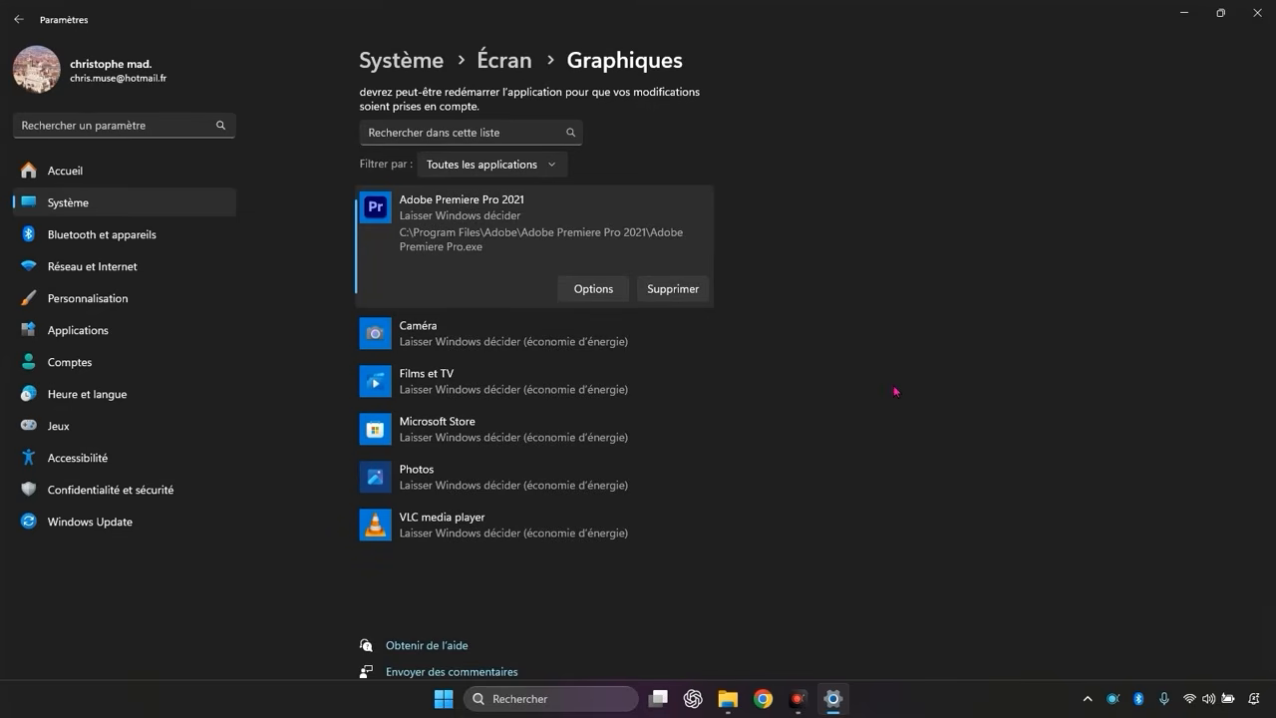
{"action": "left_click", "coordinate": [594, 293]}
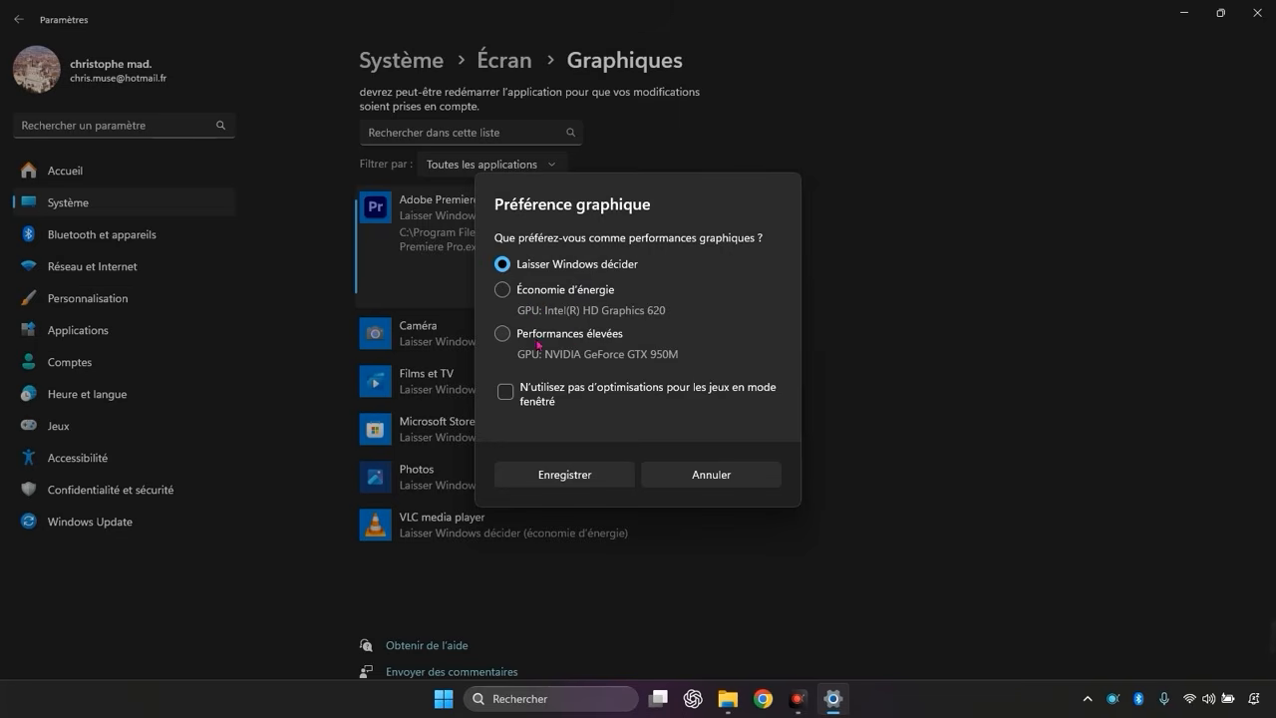
{"action": "left_click", "coordinate": [579, 335]}
{"action": "left_click", "coordinate": [615, 486]}
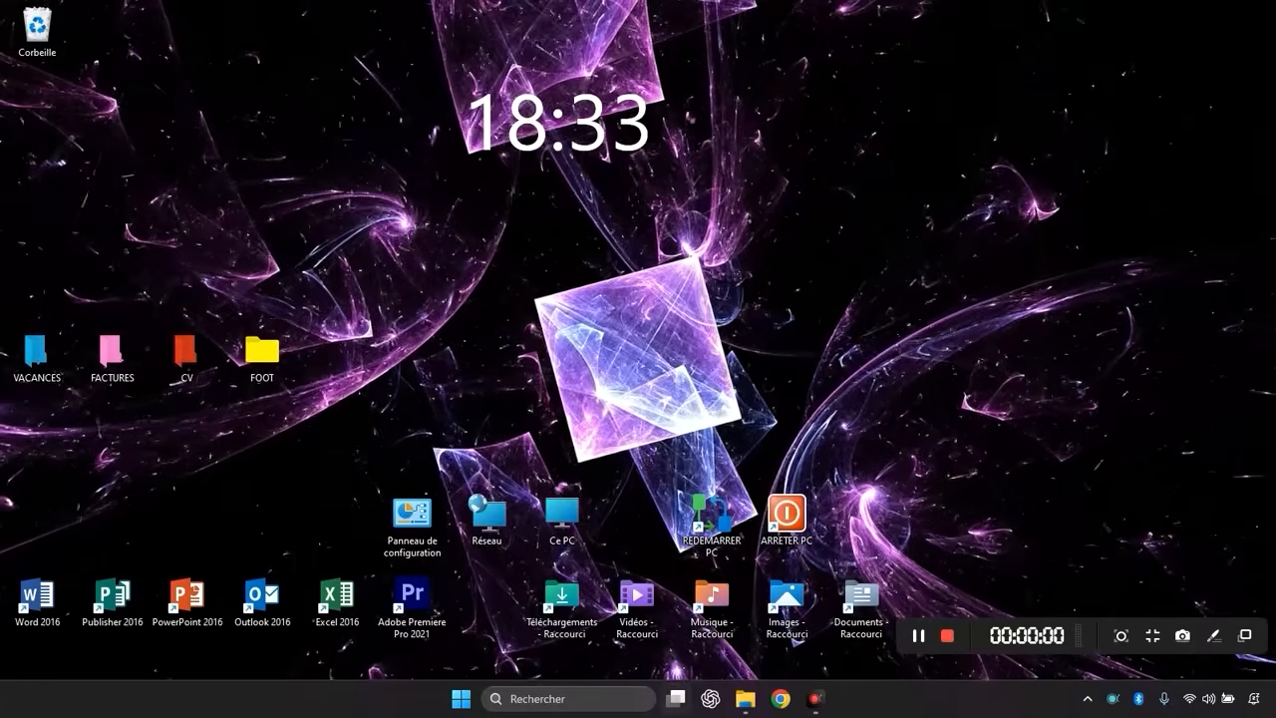
Step: Search Windows for "prog" and open "Ajouter ou supprimer des programmes"
{"action": "left_click", "coordinate": [566, 702]}
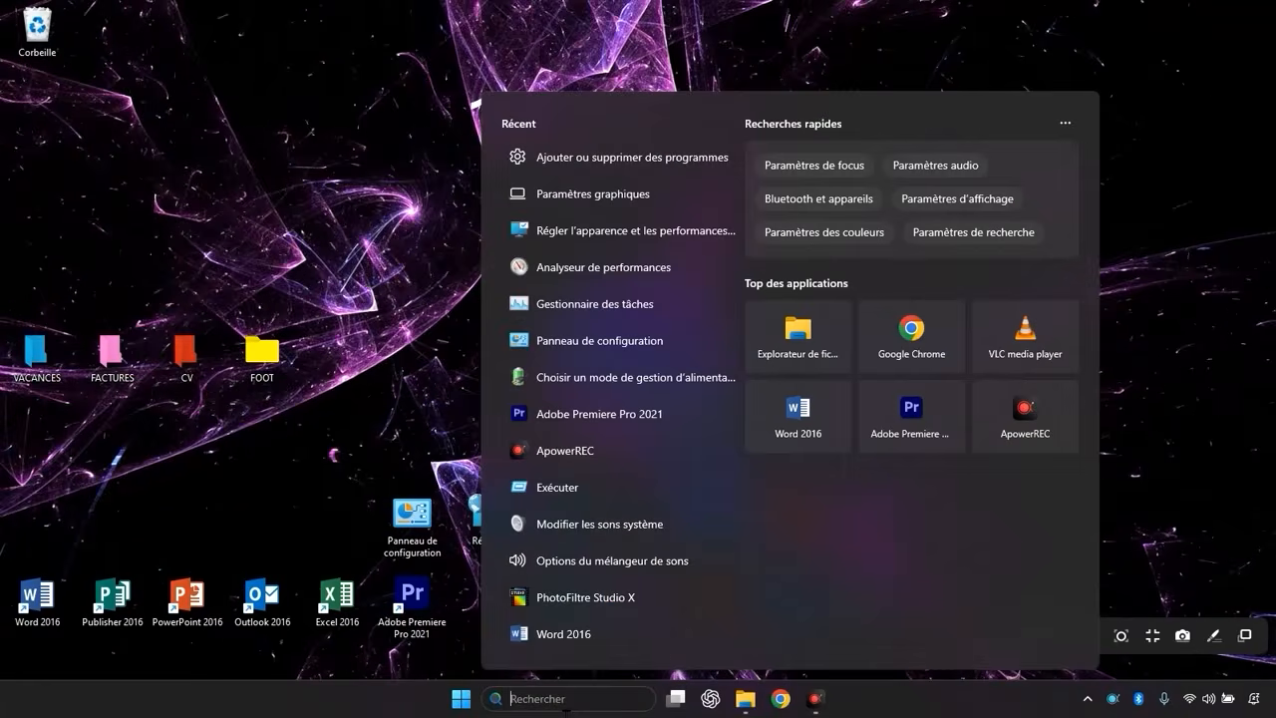
{"action": "type", "text": "prog"}
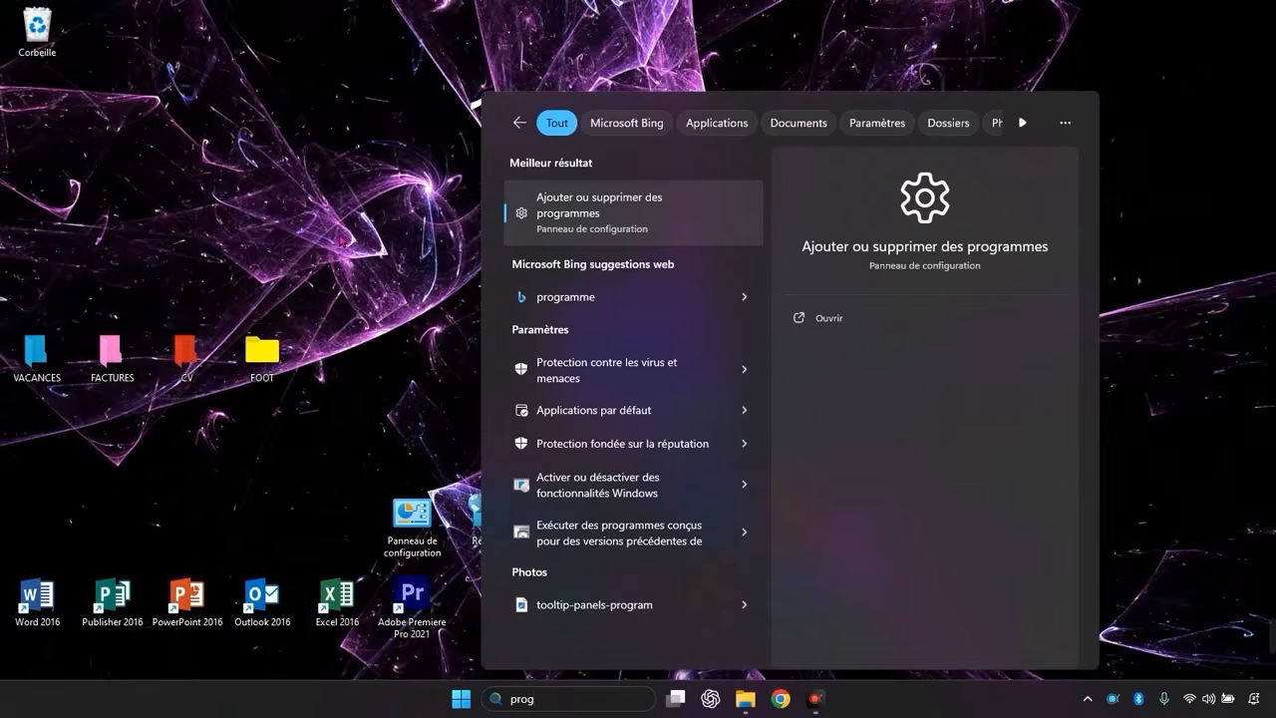
{"action": "left_click", "coordinate": [604, 218]}
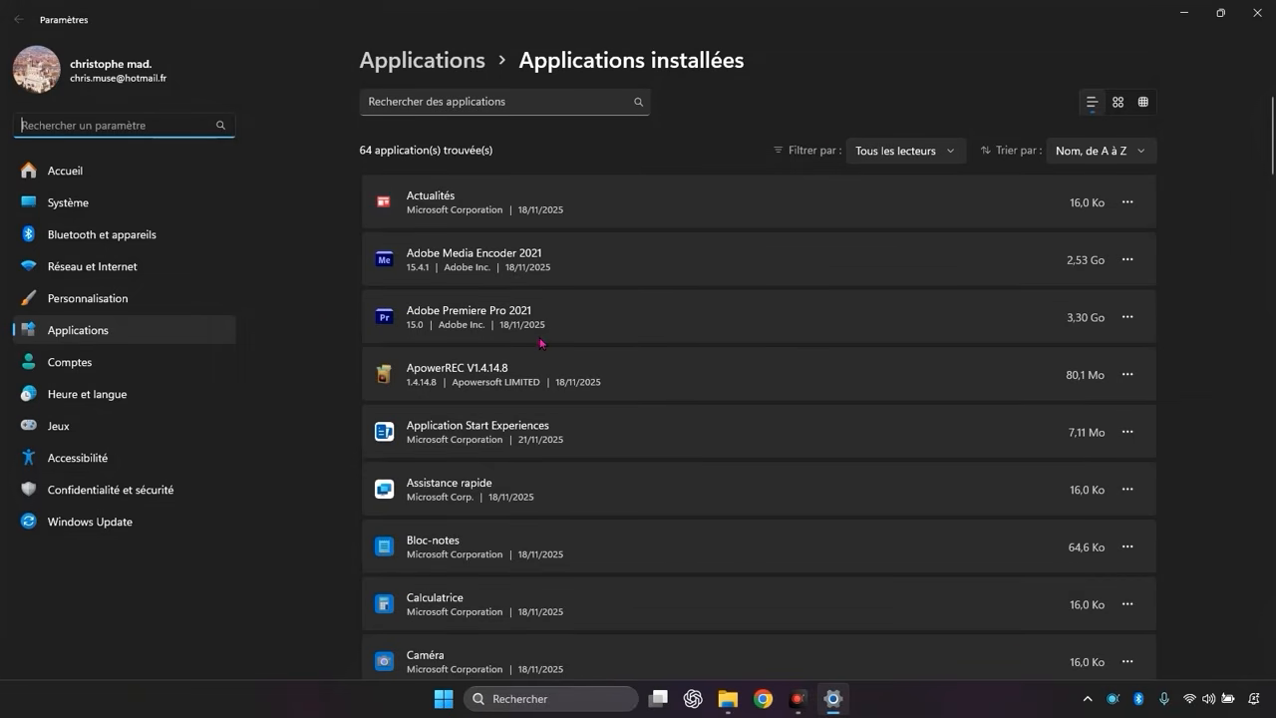
Step: In Cortana's advanced options, set the background execution permission to "Jamais" and return to the installed applications
{"action": "scroll", "coordinate": [578, 321], "scroll_direction": "down", "scroll_amount": 3}
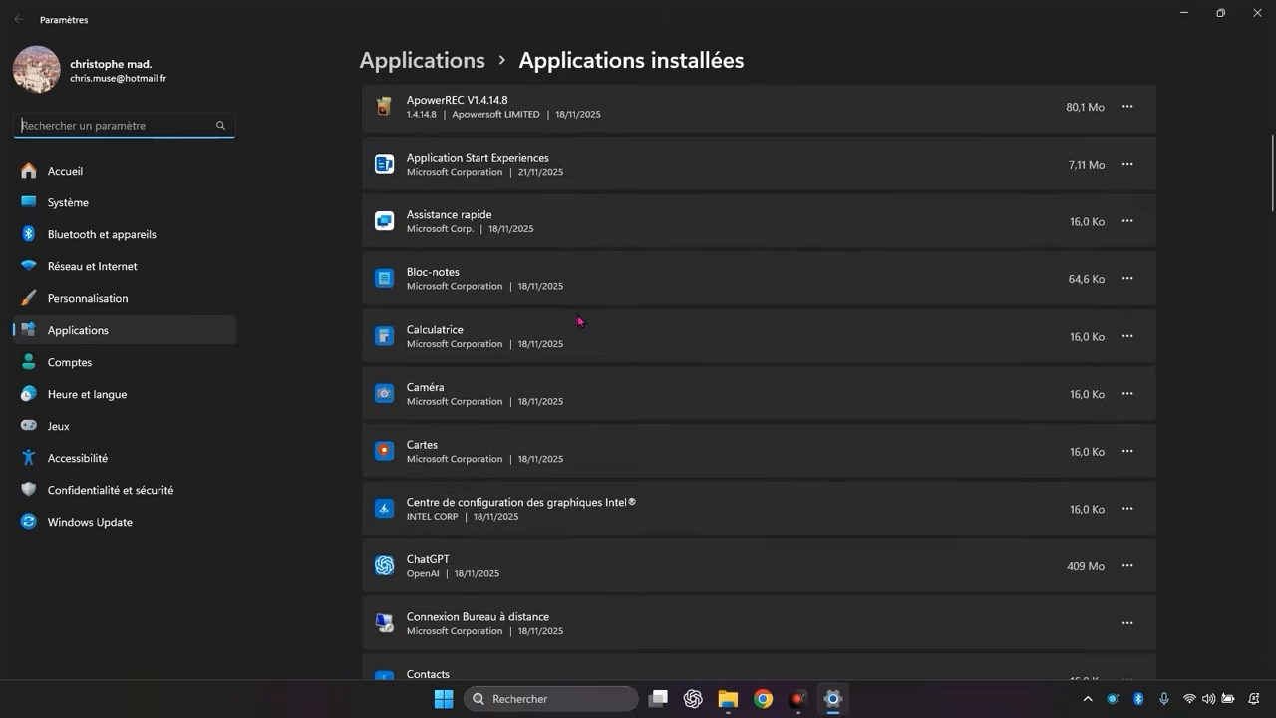
{"action": "scroll", "coordinate": [577, 317], "scroll_direction": "down", "scroll_amount": 5}
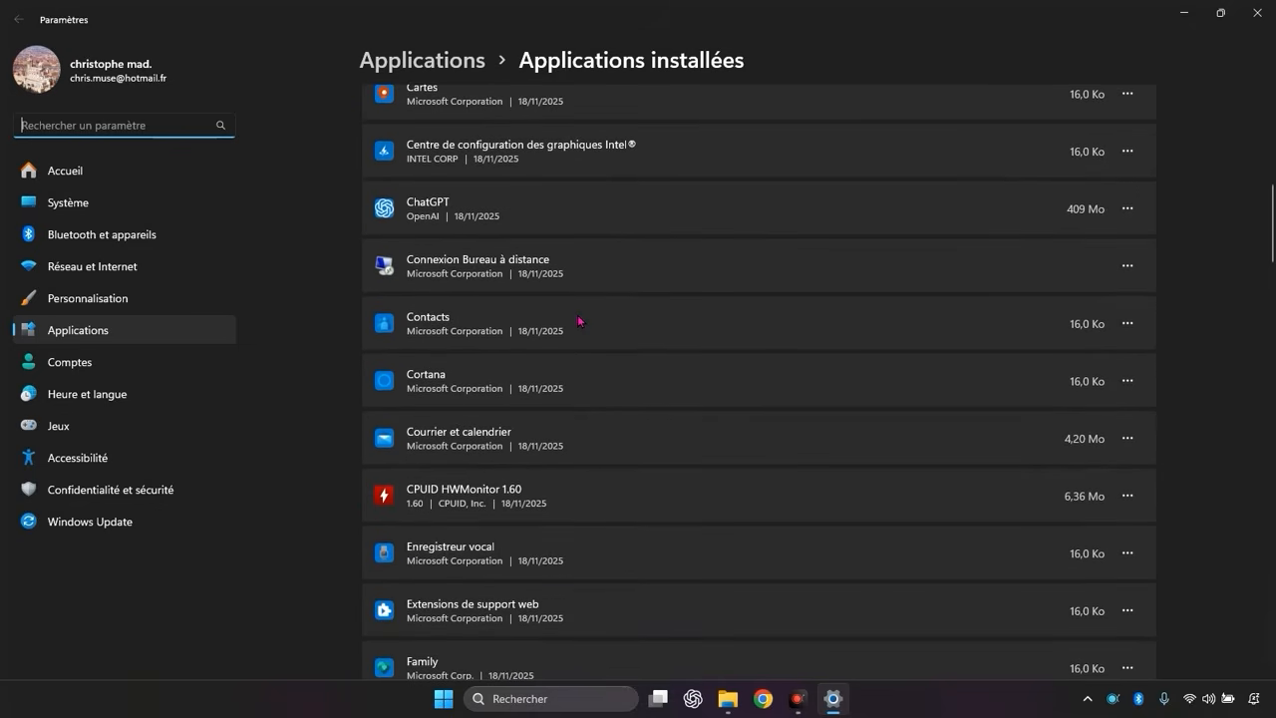
{"action": "left_click", "coordinate": [1127, 380]}
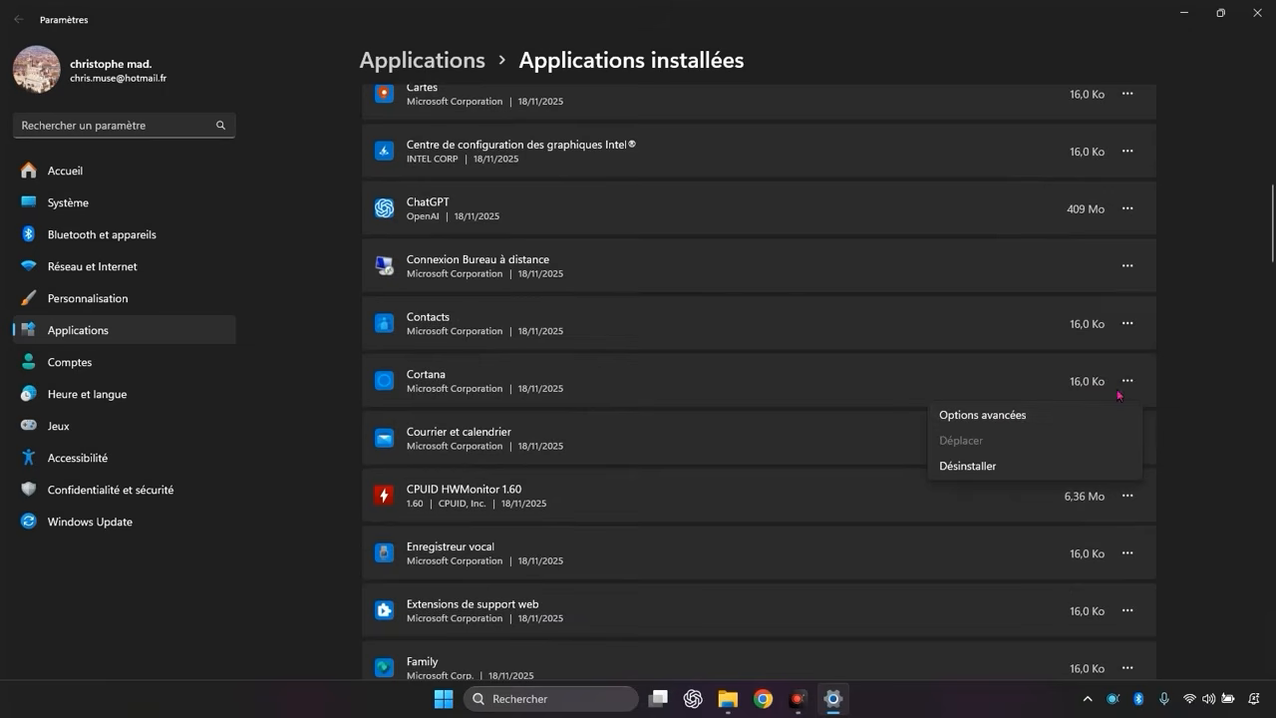
{"action": "left_click", "coordinate": [972, 415]}
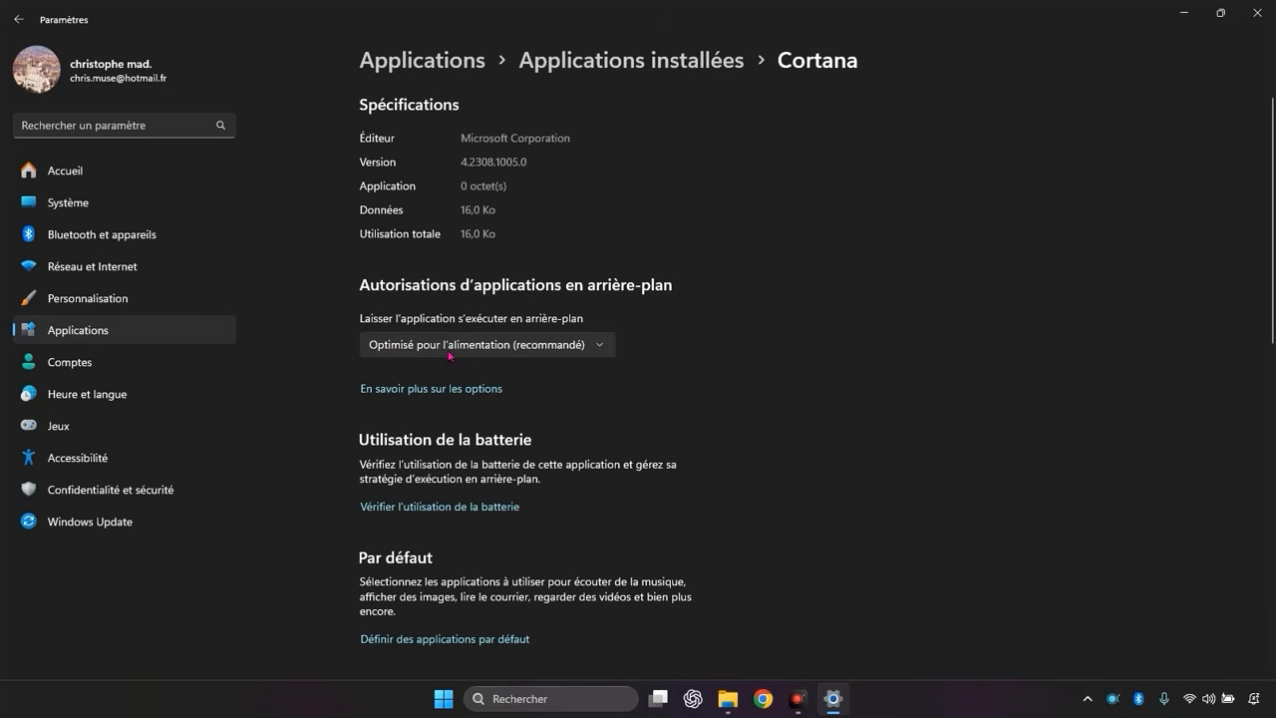
{"action": "left_click", "coordinate": [514, 351]}
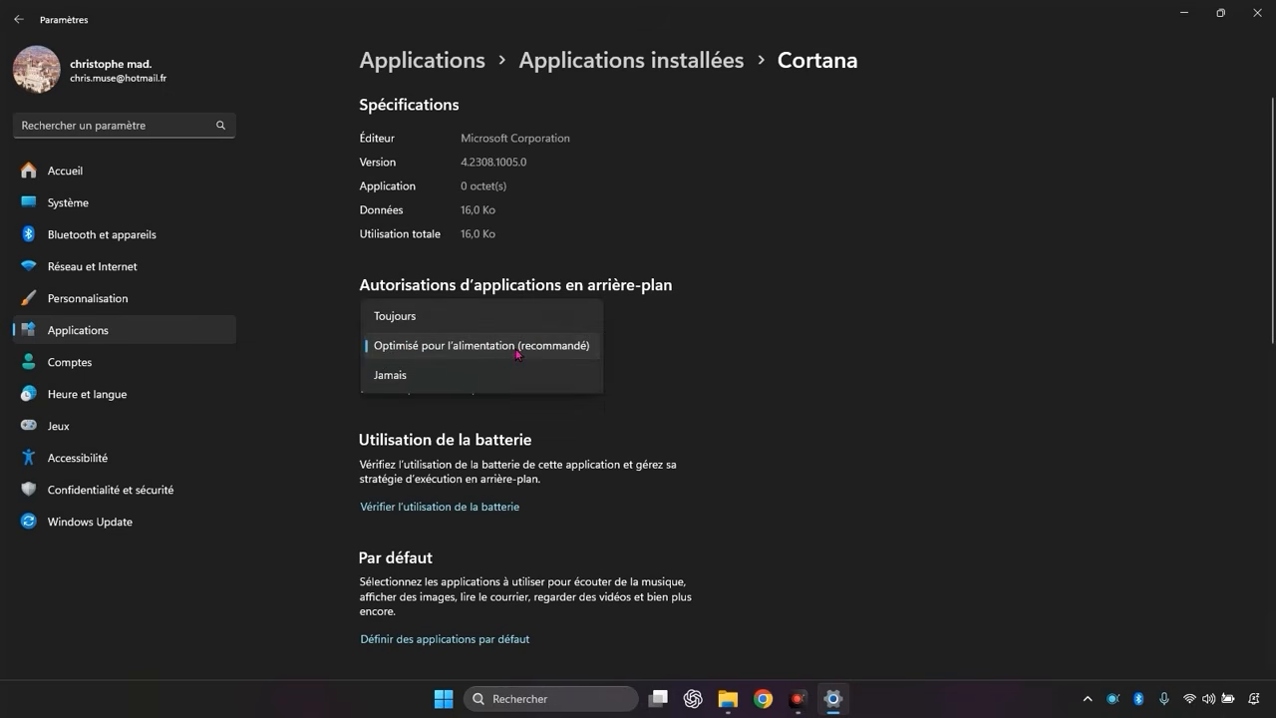
{"action": "left_click", "coordinate": [518, 352]}
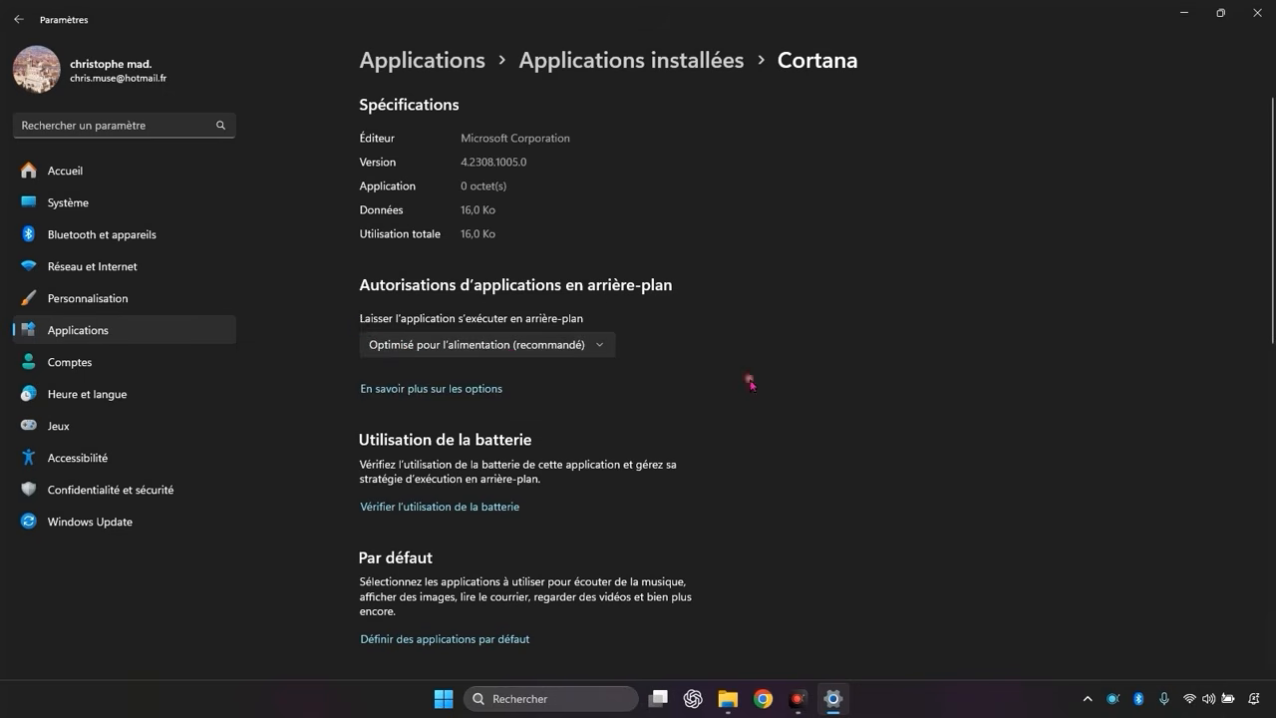
{"action": "left_click", "coordinate": [555, 341]}
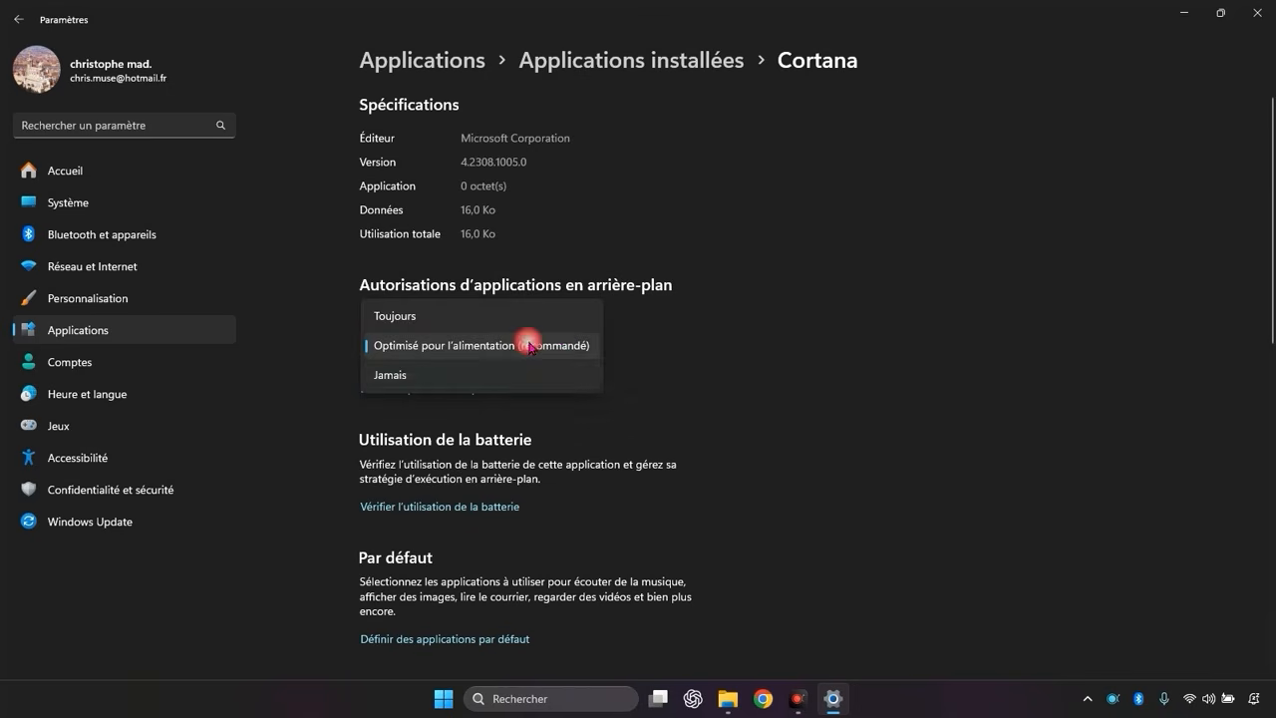
{"action": "left_click", "coordinate": [419, 373]}
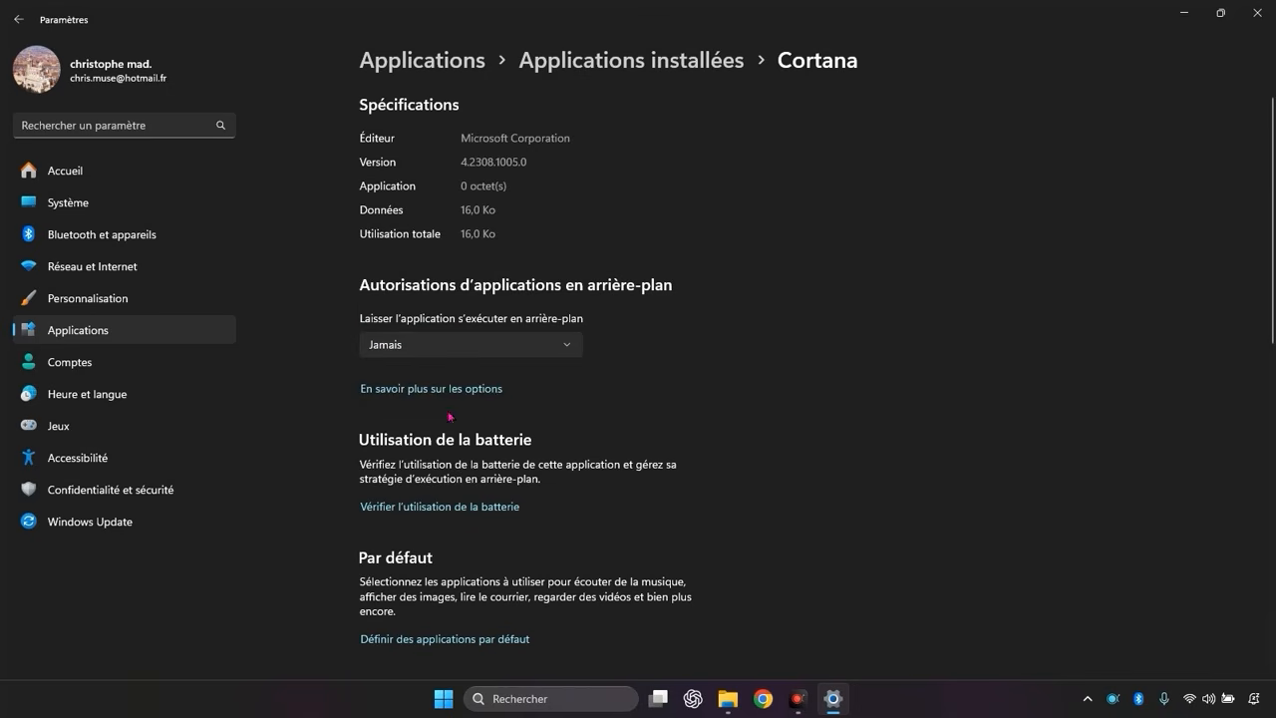
{"action": "left_click", "coordinate": [18, 19]}
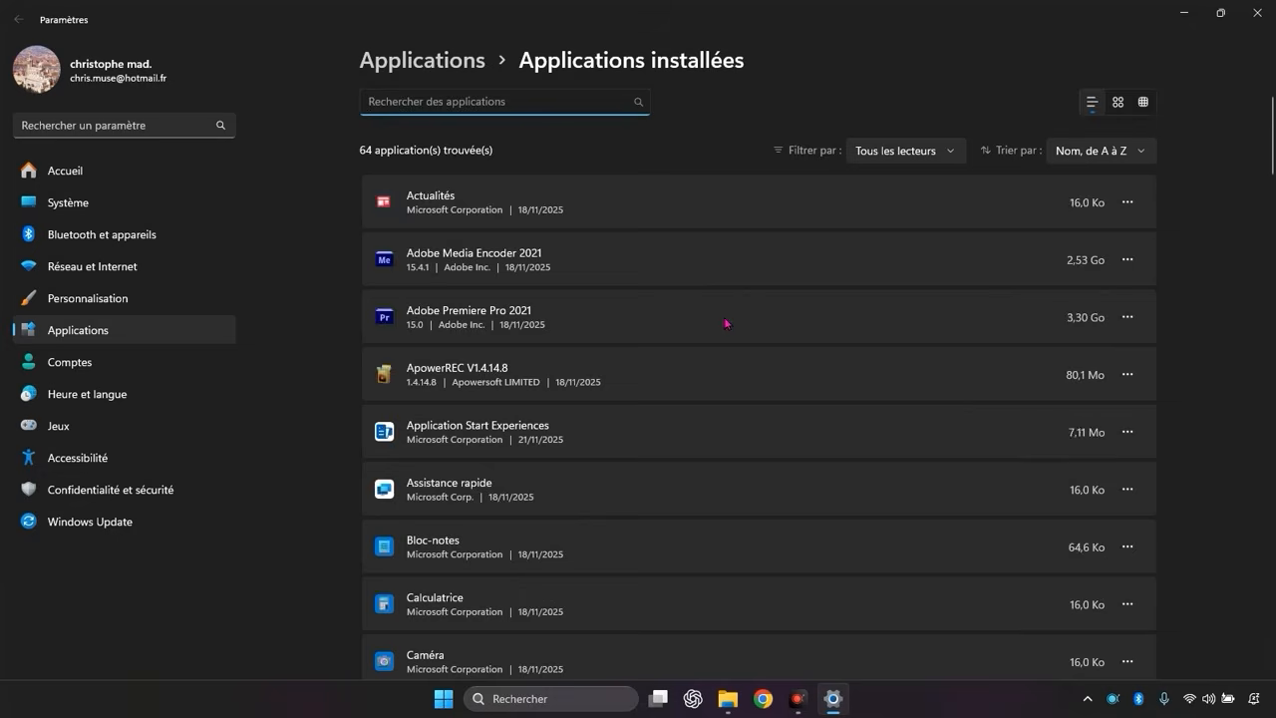
Step: Set the background execution permission of the Family app to "Jamais" in its advanced options and return to the list
{"action": "scroll", "coordinate": [726, 323], "scroll_direction": "down", "scroll_amount": 5}
{"action": "scroll", "coordinate": [725, 323], "scroll_direction": "down", "scroll_amount": 8}
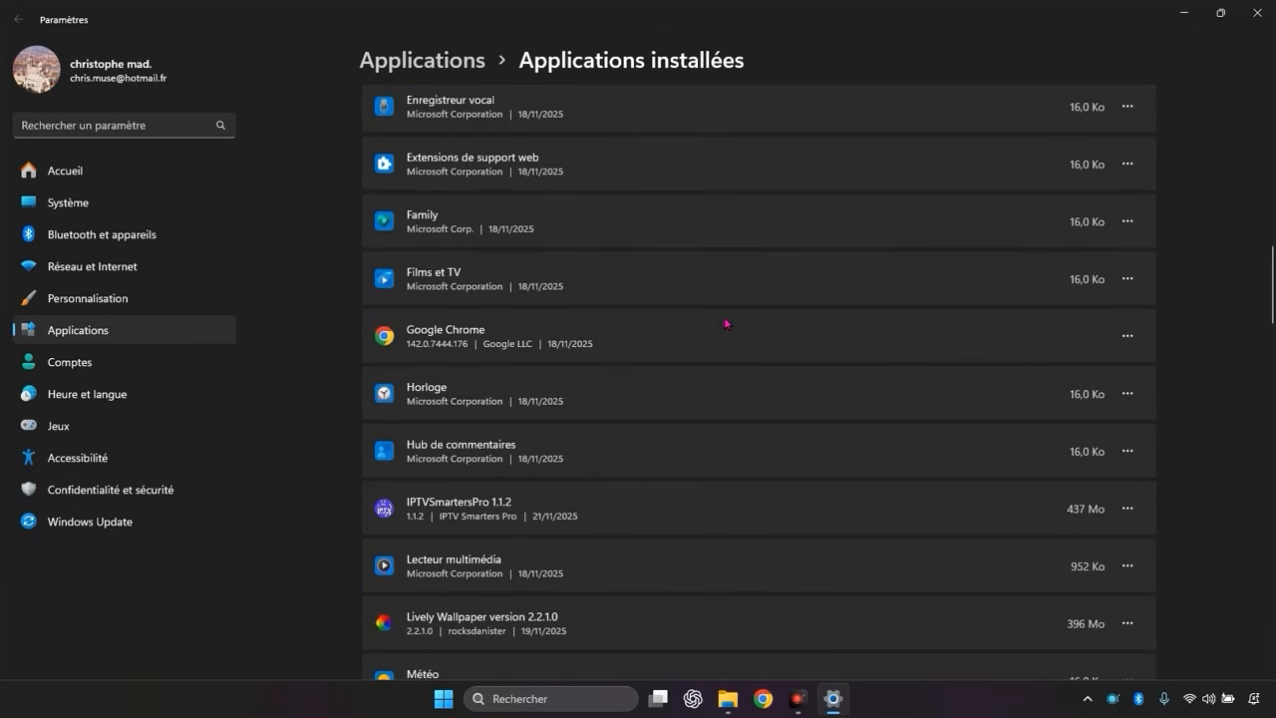
{"action": "scroll", "coordinate": [726, 323], "scroll_direction": "down", "scroll_amount": 1}
{"action": "scroll", "coordinate": [887, 254], "scroll_direction": "up", "scroll_amount": 2}
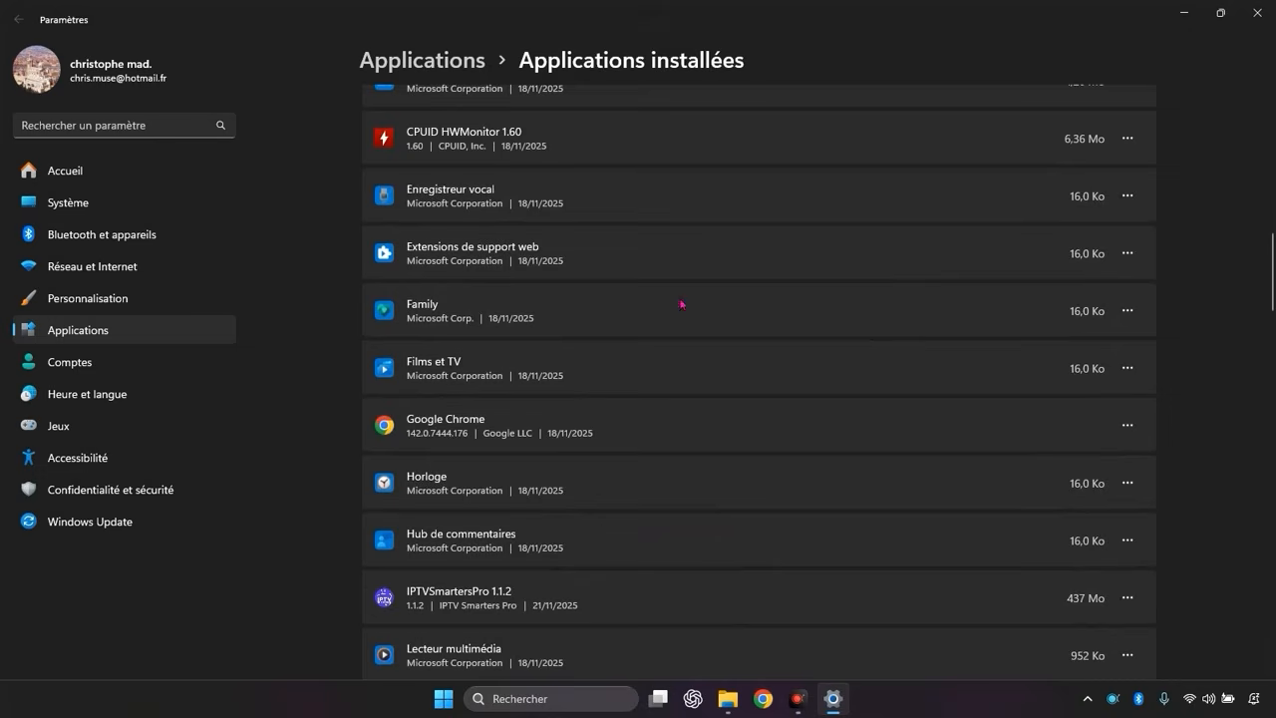
{"action": "left_click", "coordinate": [1128, 310]}
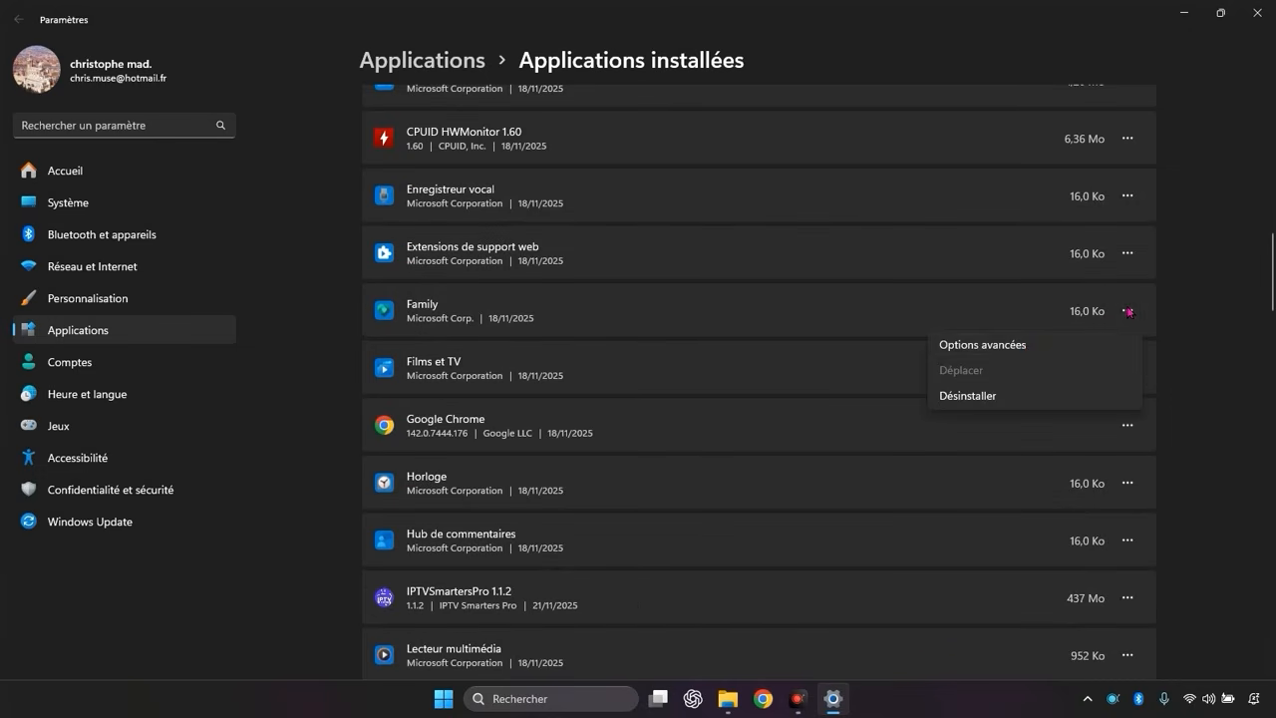
{"action": "left_click", "coordinate": [1029, 346]}
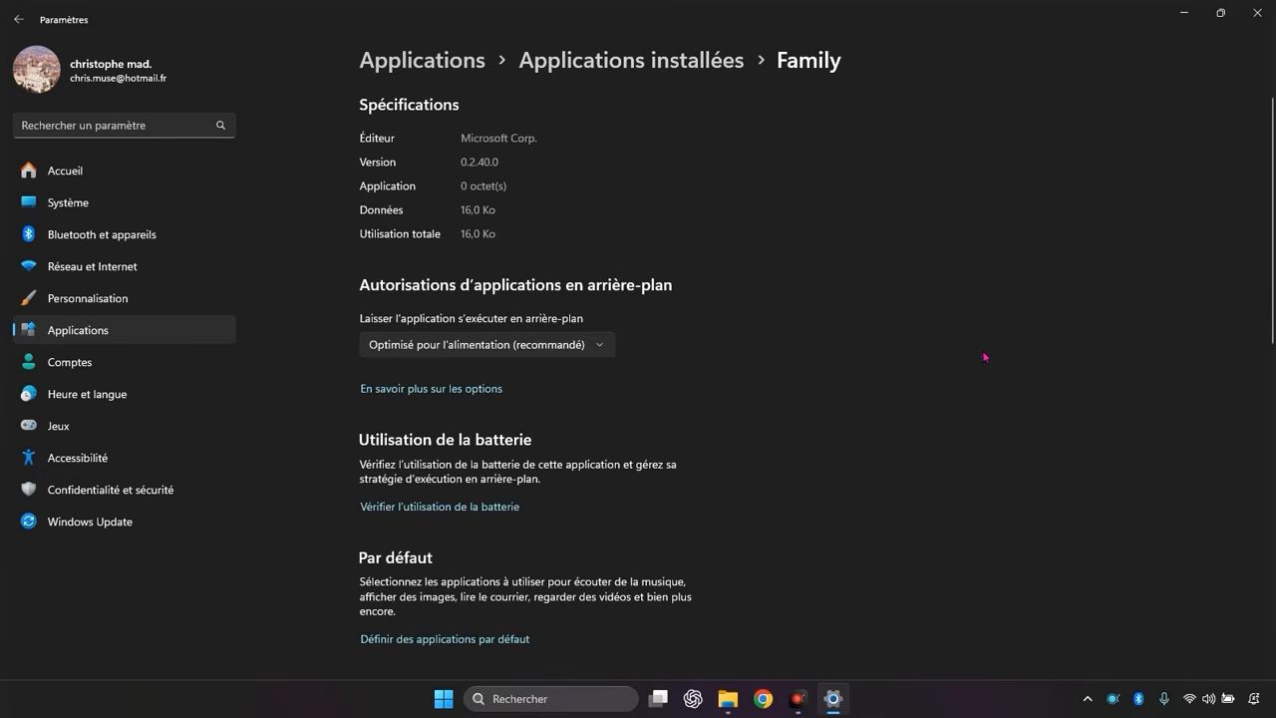
{"action": "left_click", "coordinate": [524, 344]}
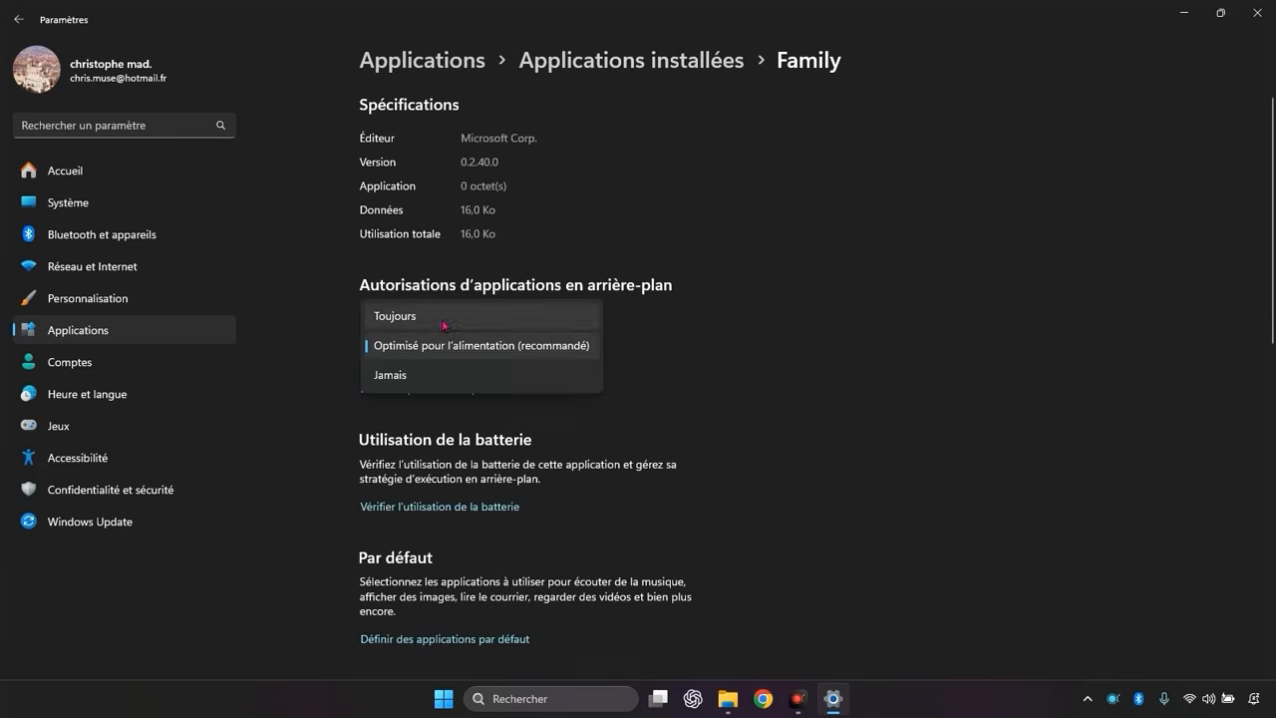
{"action": "left_click", "coordinate": [408, 376]}
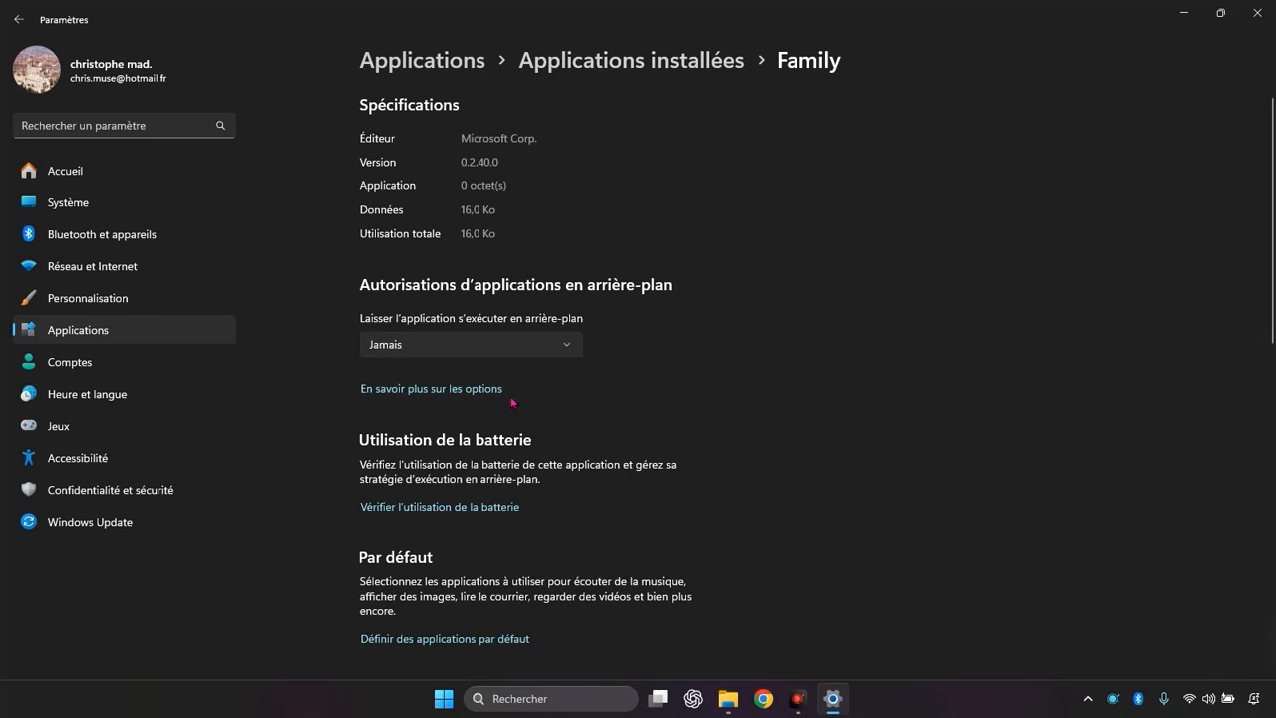
{"action": "left_click", "coordinate": [20, 20]}
Step: Look through the installed applications for other apps whose background execution can be restricted
{"action": "scroll", "coordinate": [775, 416], "scroll_direction": "down", "scroll_amount": 3}
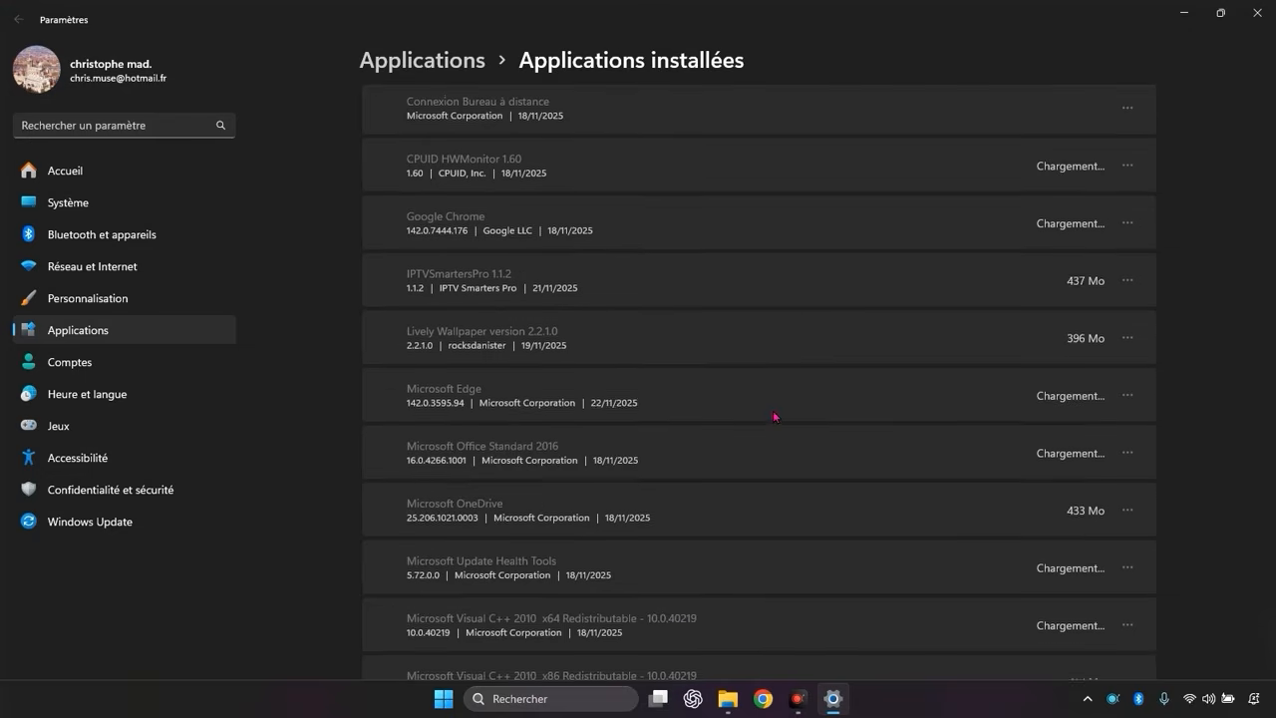
{"action": "scroll", "coordinate": [774, 416], "scroll_direction": "up", "scroll_amount": 3}
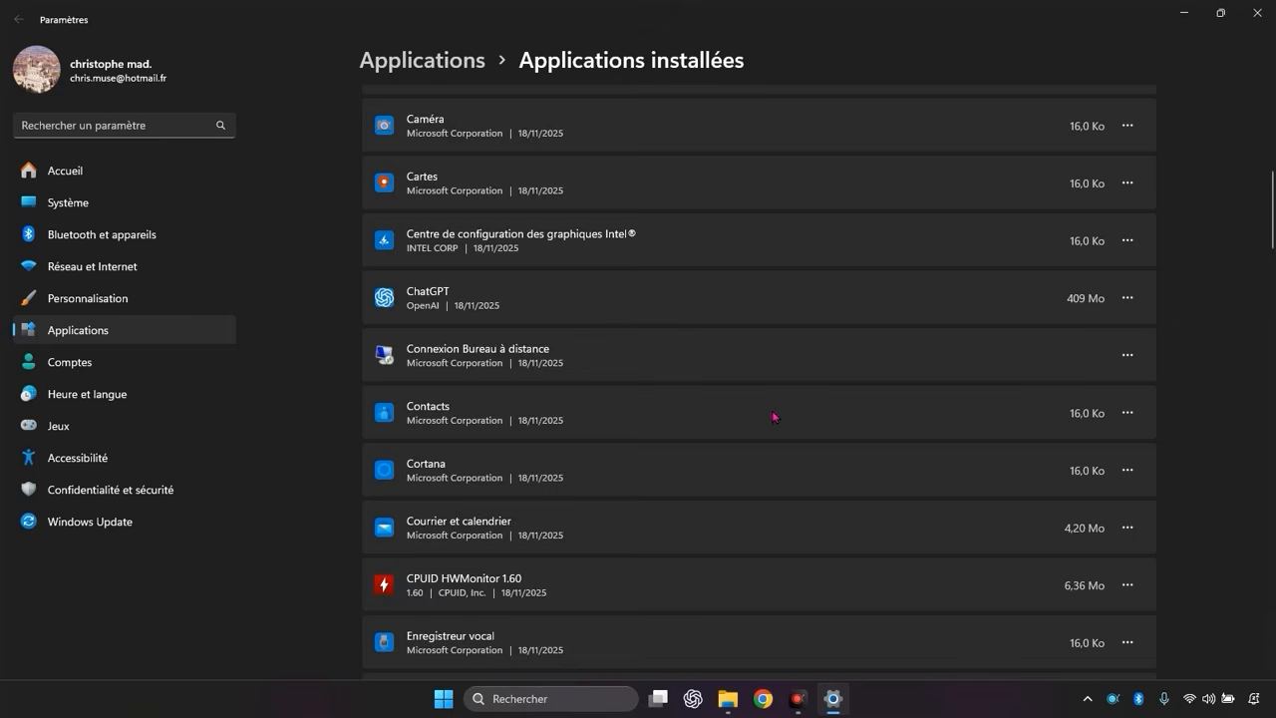
{"action": "scroll", "coordinate": [775, 417], "scroll_direction": "up", "scroll_amount": 3}
{"action": "scroll", "coordinate": [774, 416], "scroll_direction": "down", "scroll_amount": 5}
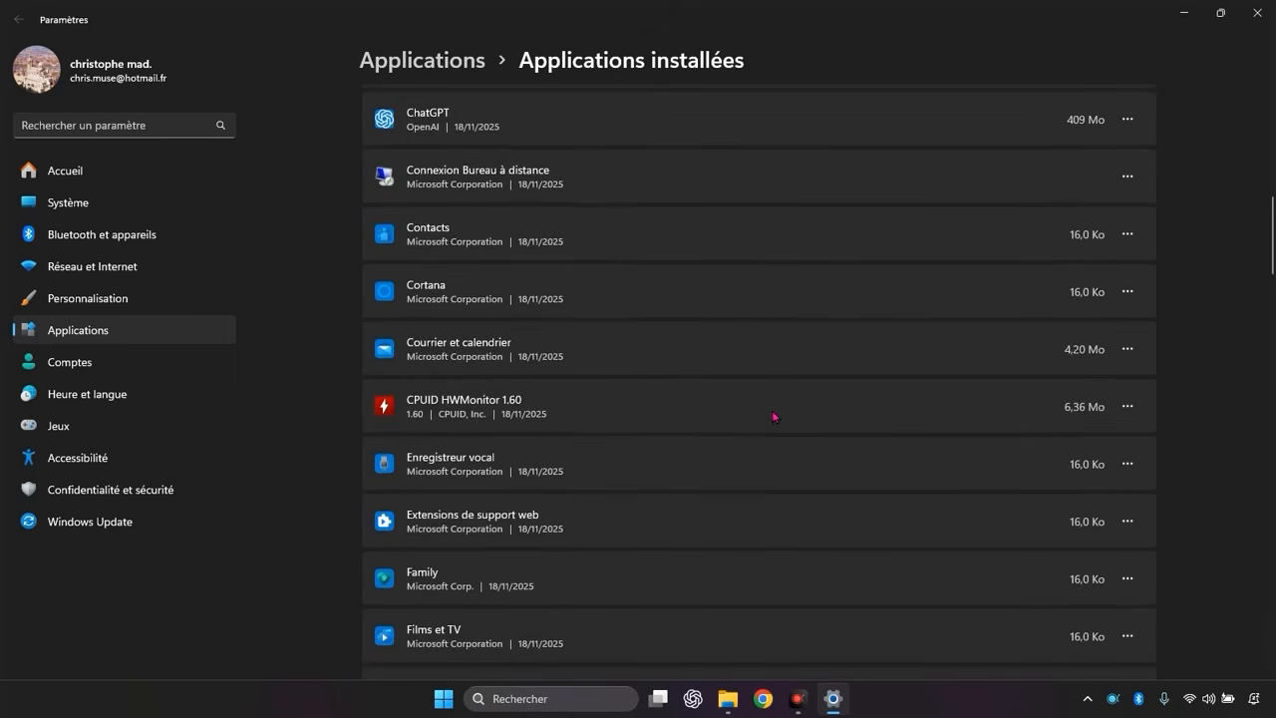
Step: In Microsoft Clipchamp's advanced options, set the background execution permission to "Jamais" and return to the installed applications
{"action": "scroll", "coordinate": [775, 416], "scroll_direction": "down", "scroll_amount": 6}
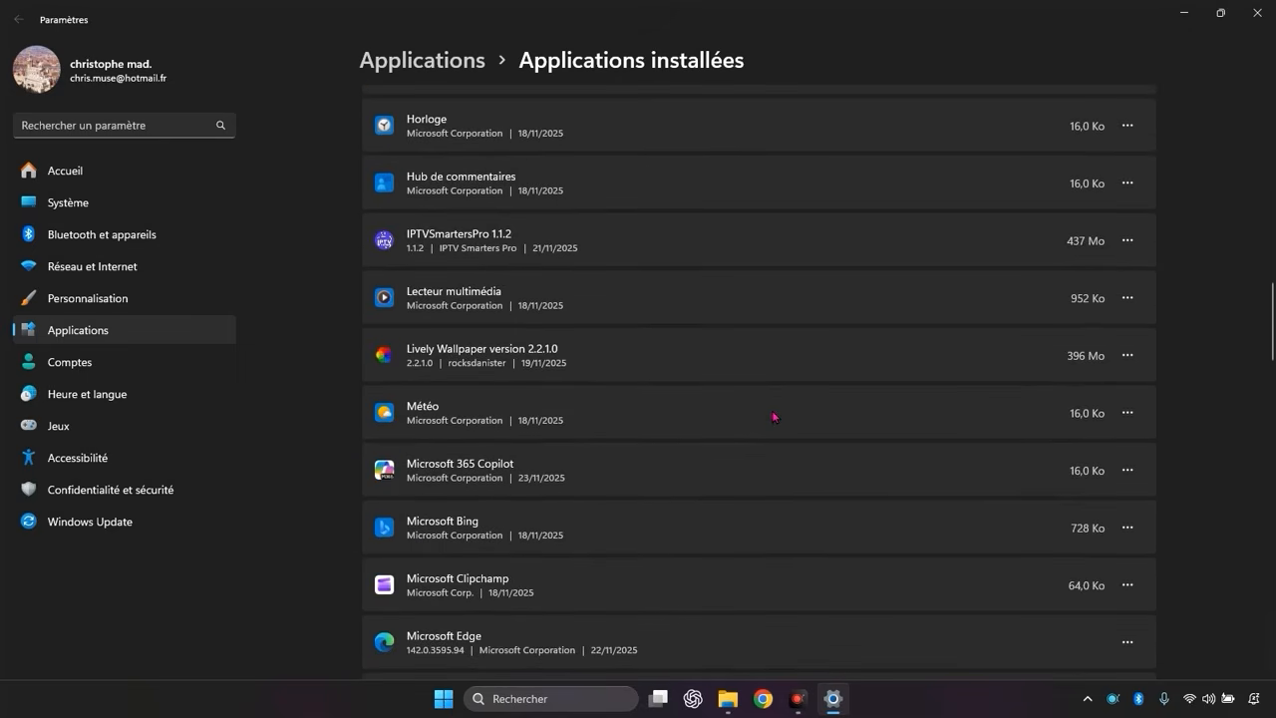
{"action": "scroll", "coordinate": [775, 416], "scroll_direction": "down", "scroll_amount": 5}
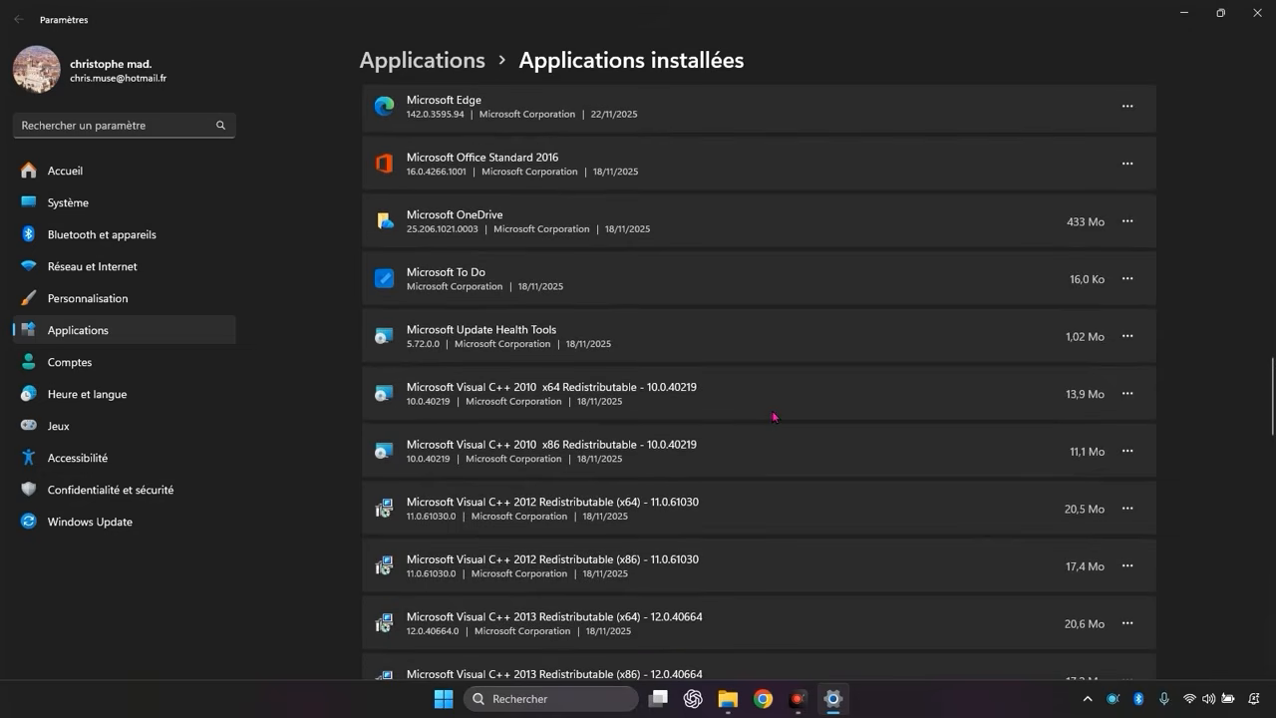
{"action": "scroll", "coordinate": [775, 417], "scroll_direction": "up", "scroll_amount": 5}
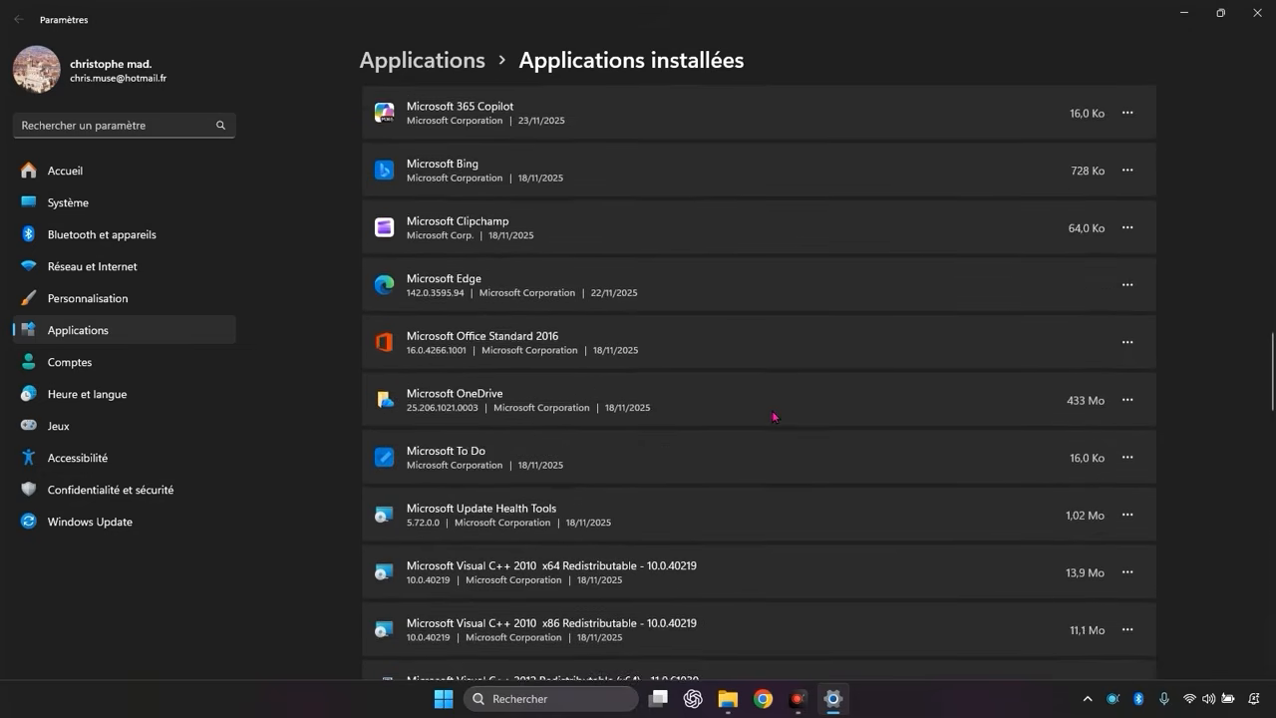
{"action": "scroll", "coordinate": [774, 416], "scroll_direction": "up", "scroll_amount": 1}
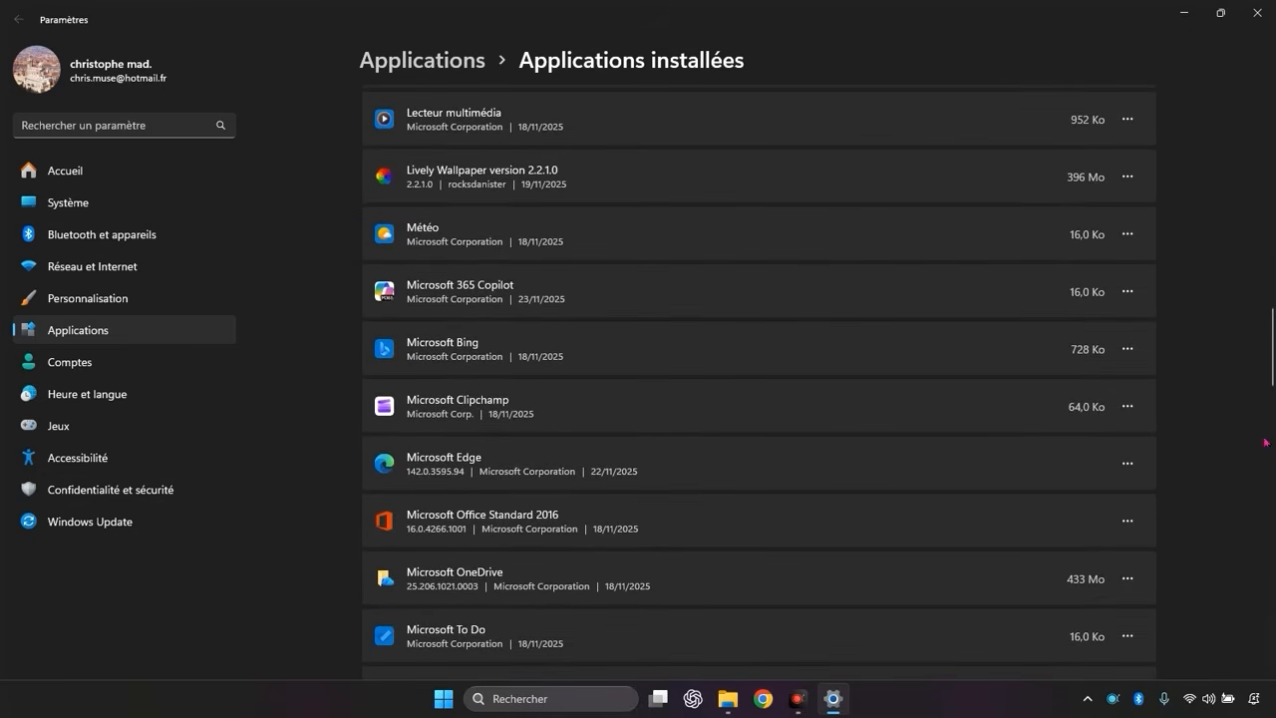
{"action": "left_click", "coordinate": [1126, 407]}
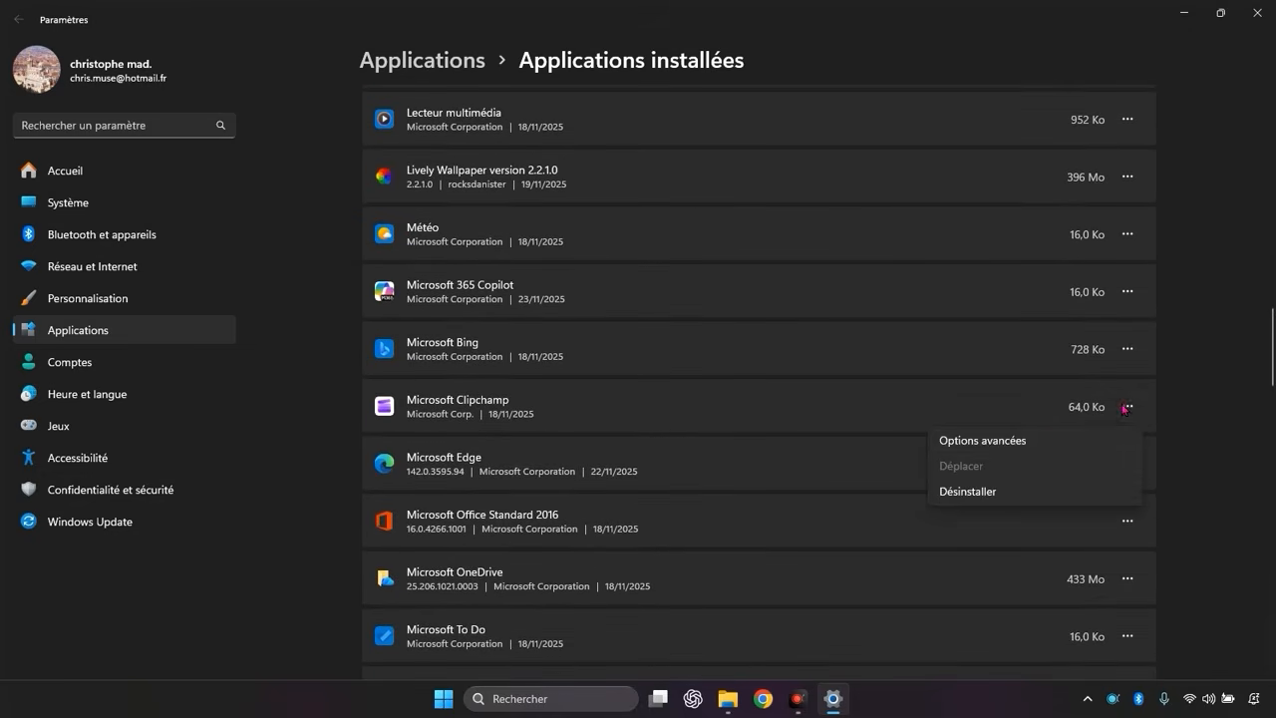
{"action": "left_click", "coordinate": [1036, 446]}
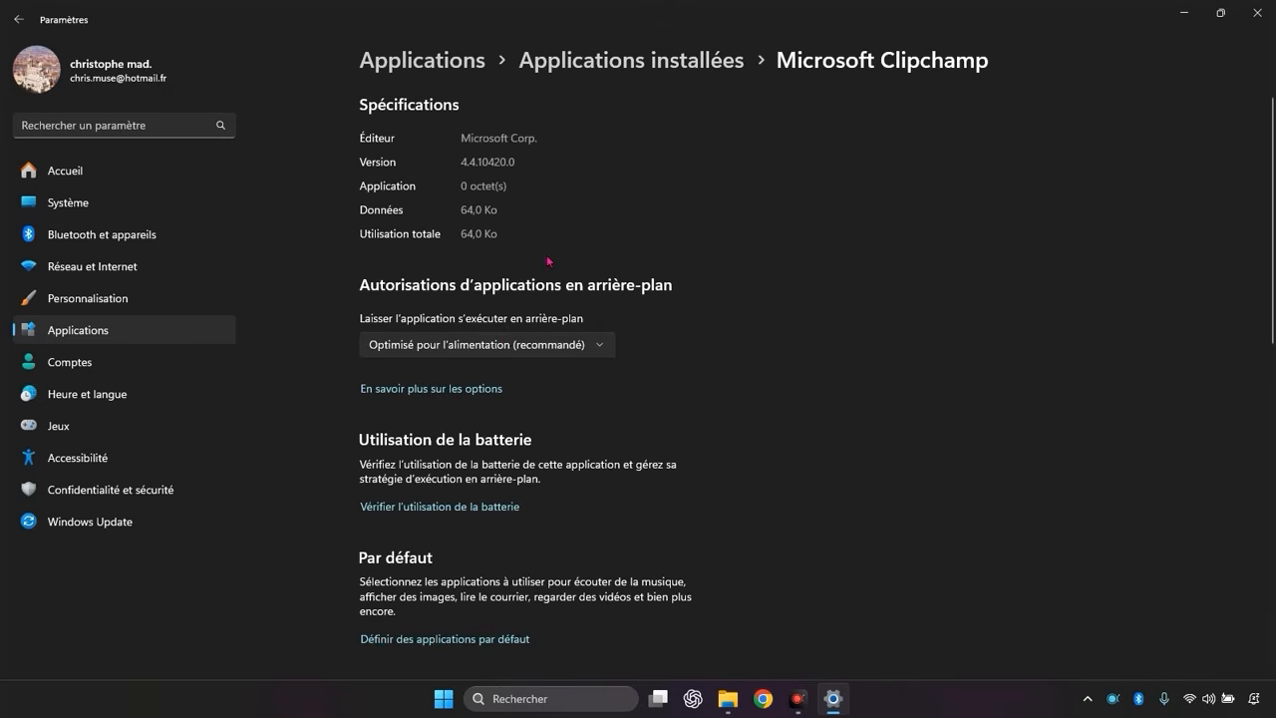
{"action": "left_click", "coordinate": [495, 351]}
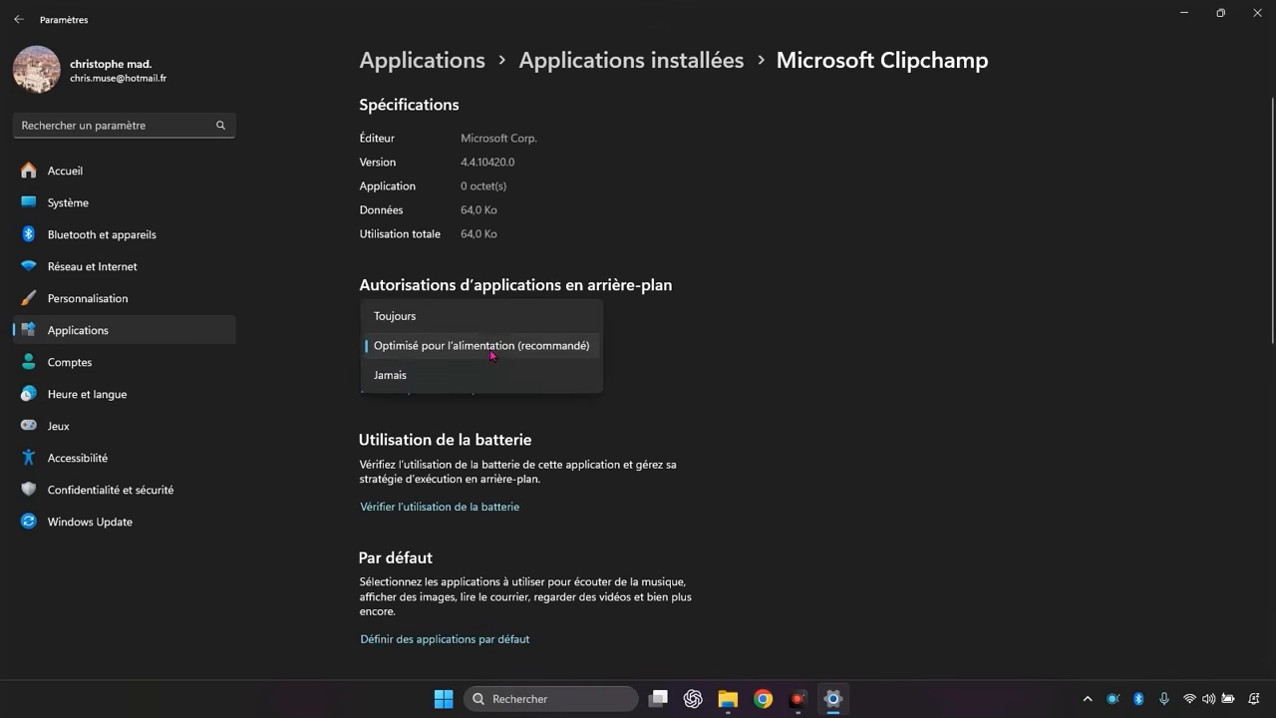
{"action": "left_click", "coordinate": [408, 374]}
{"action": "scroll", "coordinate": [548, 542], "scroll_direction": "down", "scroll_amount": 5}
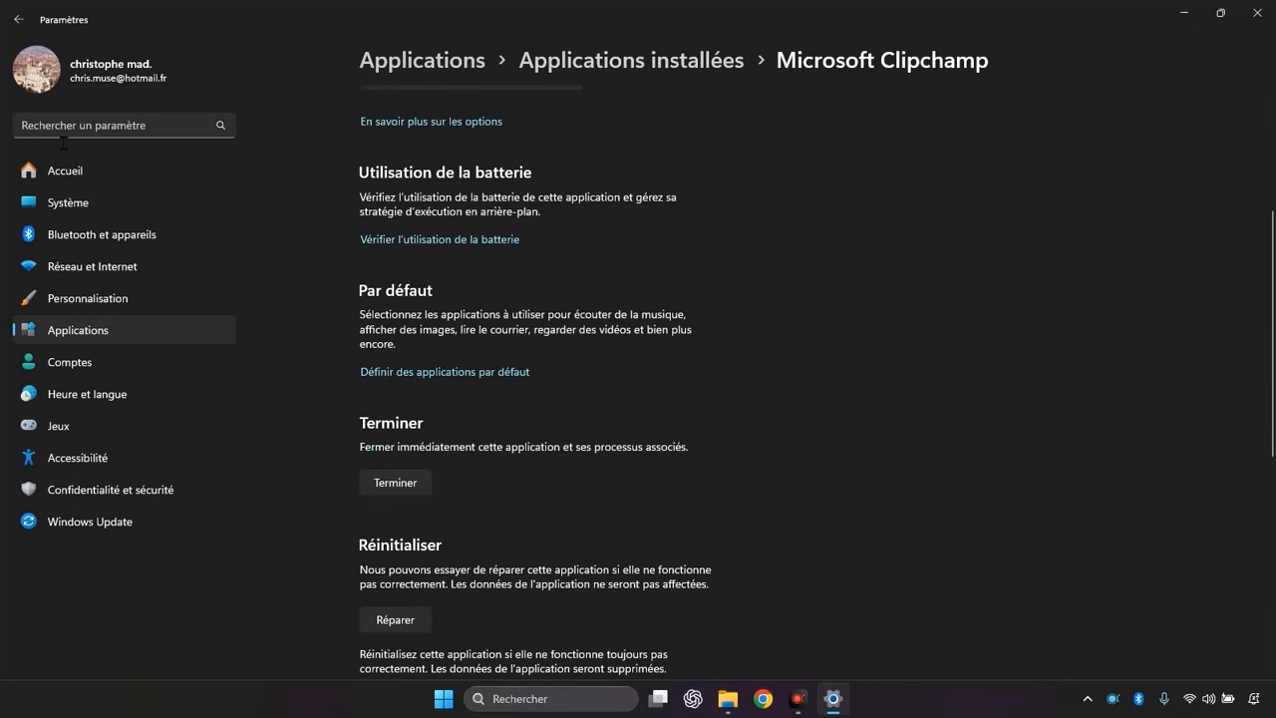
{"action": "left_click", "coordinate": [21, 19]}
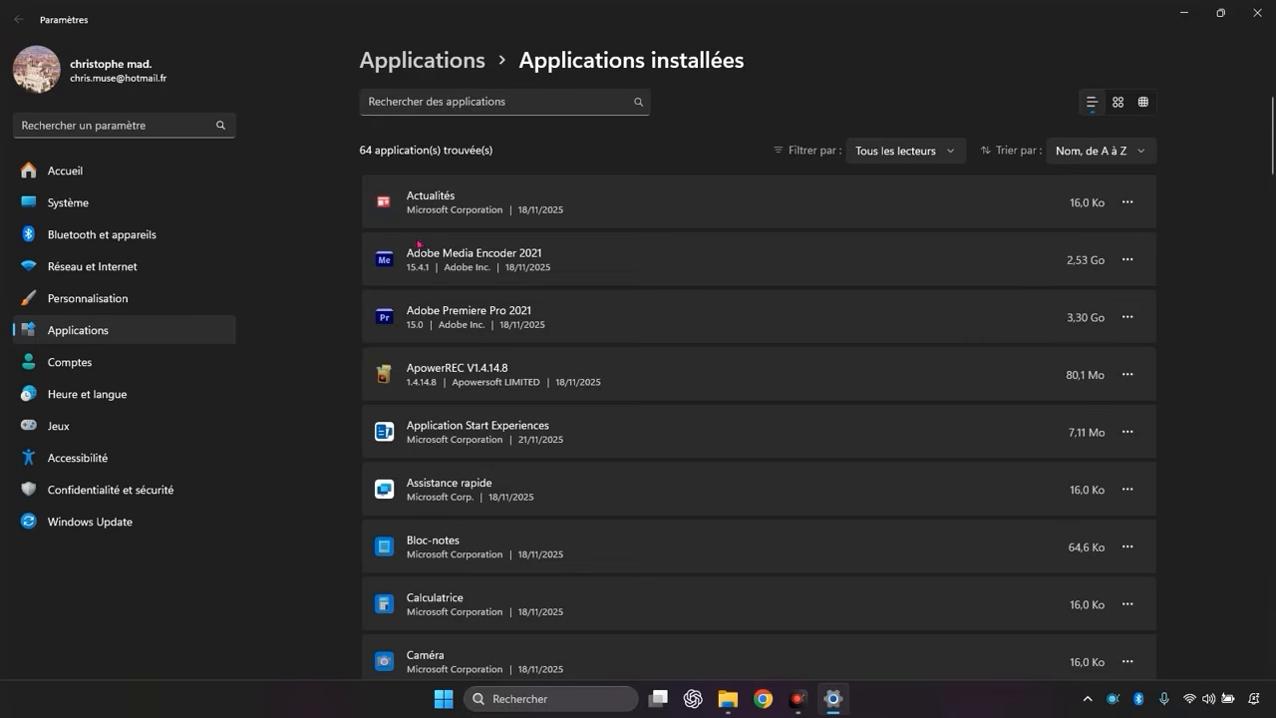
Step: Examine the installed applications list for further apps that do not need to run in the background
{"action": "scroll", "coordinate": [734, 378], "scroll_direction": "down", "scroll_amount": 10}
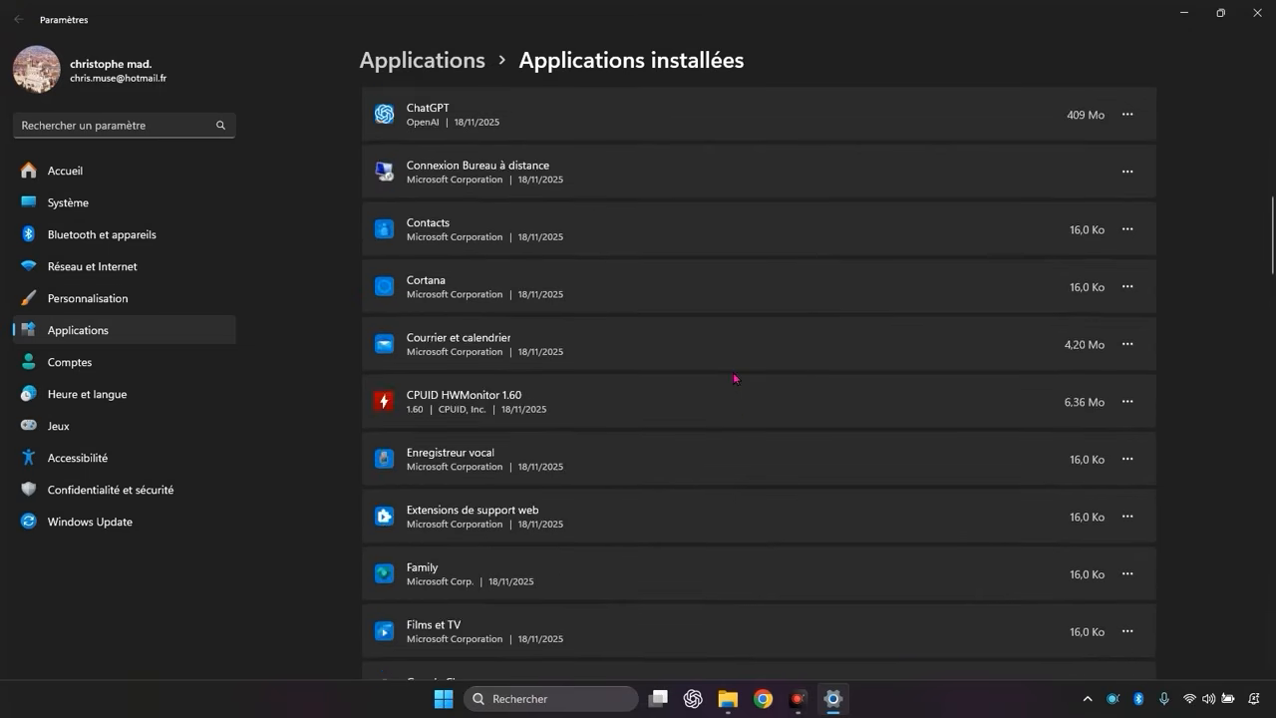
{"action": "scroll", "coordinate": [733, 375], "scroll_direction": "up", "scroll_amount": 3}
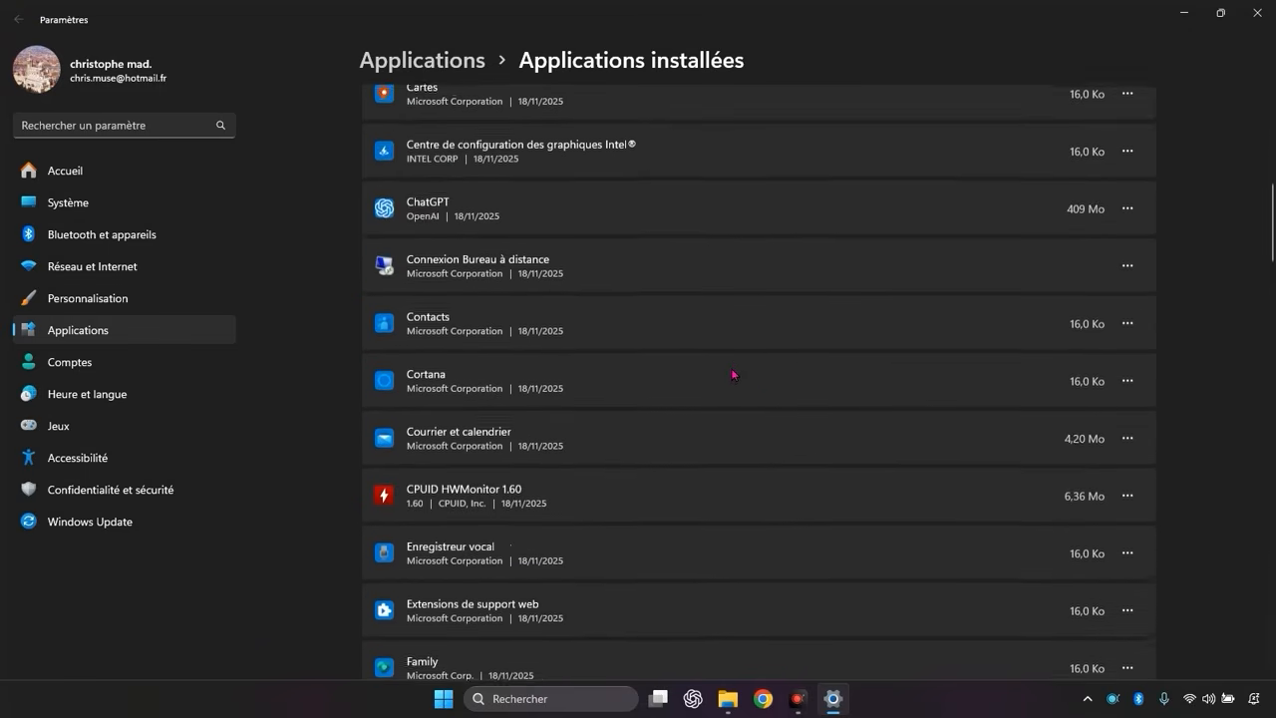
{"action": "scroll", "coordinate": [733, 375], "scroll_direction": "up", "scroll_amount": 1}
{"action": "scroll", "coordinate": [734, 375], "scroll_direction": "down", "scroll_amount": 5}
{"action": "scroll", "coordinate": [734, 375], "scroll_direction": "down", "scroll_amount": 6}
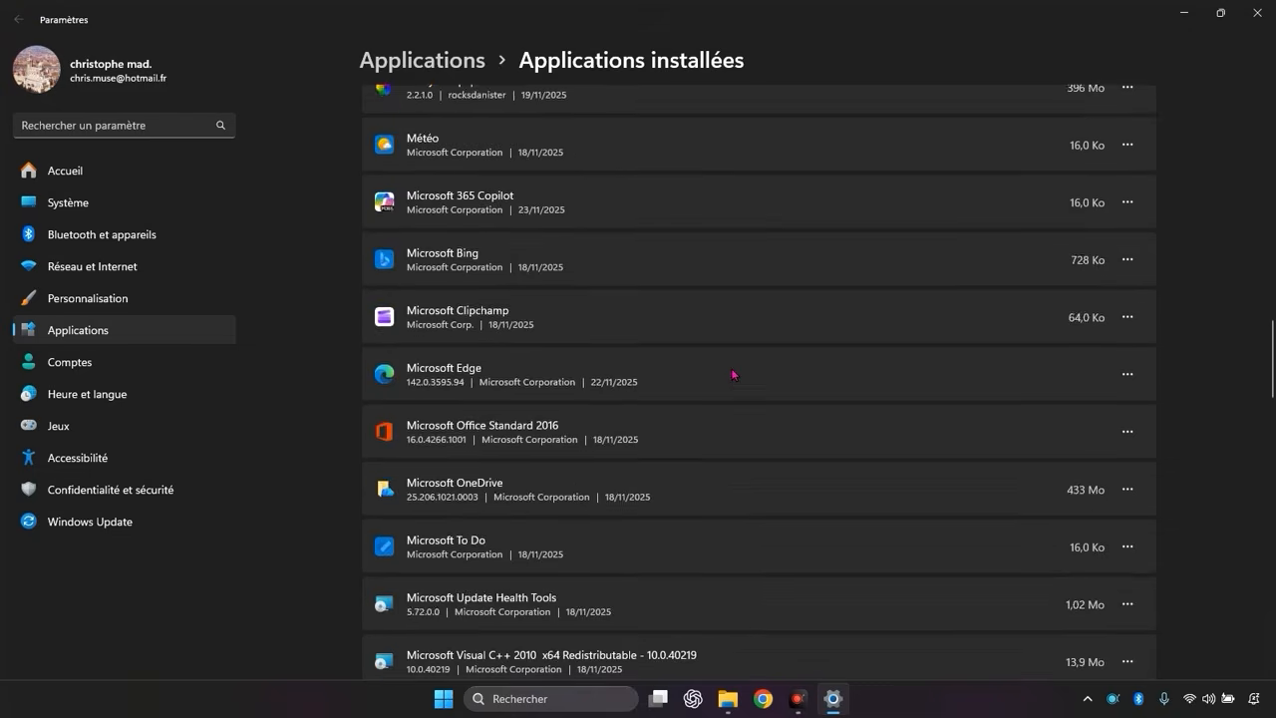
{"action": "scroll", "coordinate": [592, 229], "scroll_direction": "up", "scroll_amount": 2}
{"action": "scroll", "coordinate": [632, 225], "scroll_direction": "up", "scroll_amount": 2}
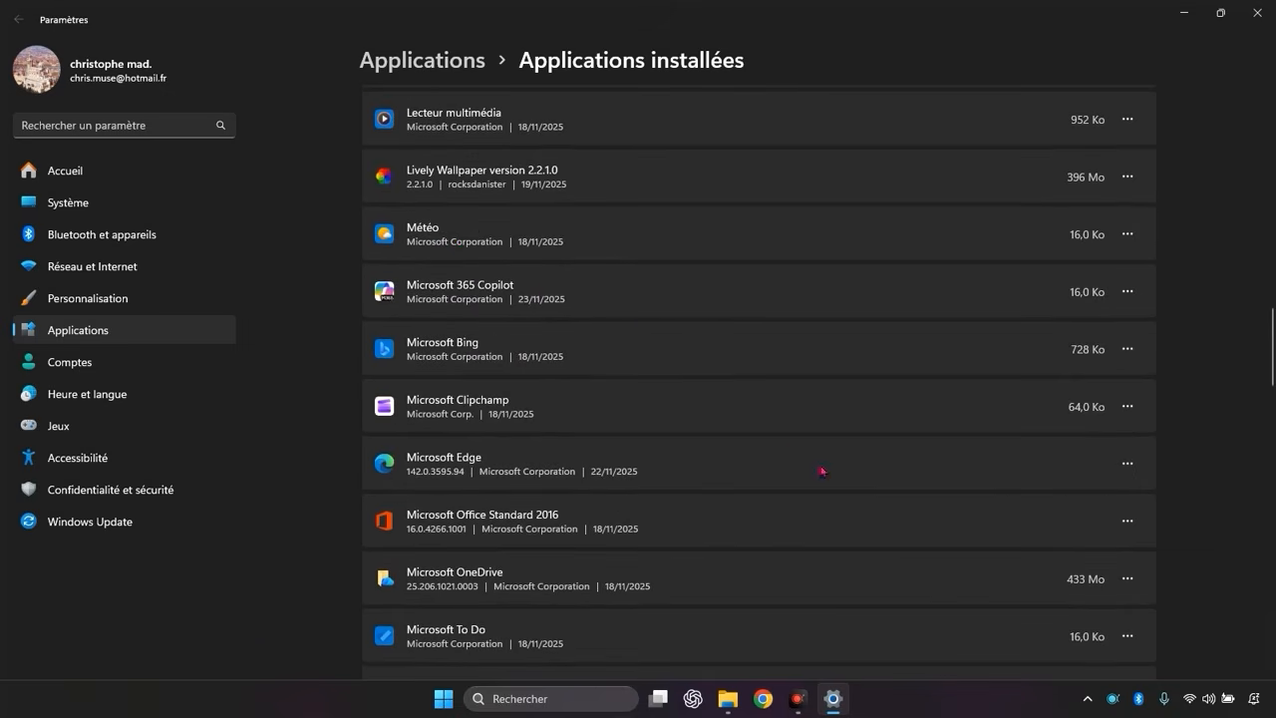
{"action": "scroll", "coordinate": [778, 457], "scroll_direction": "down", "scroll_amount": 6}
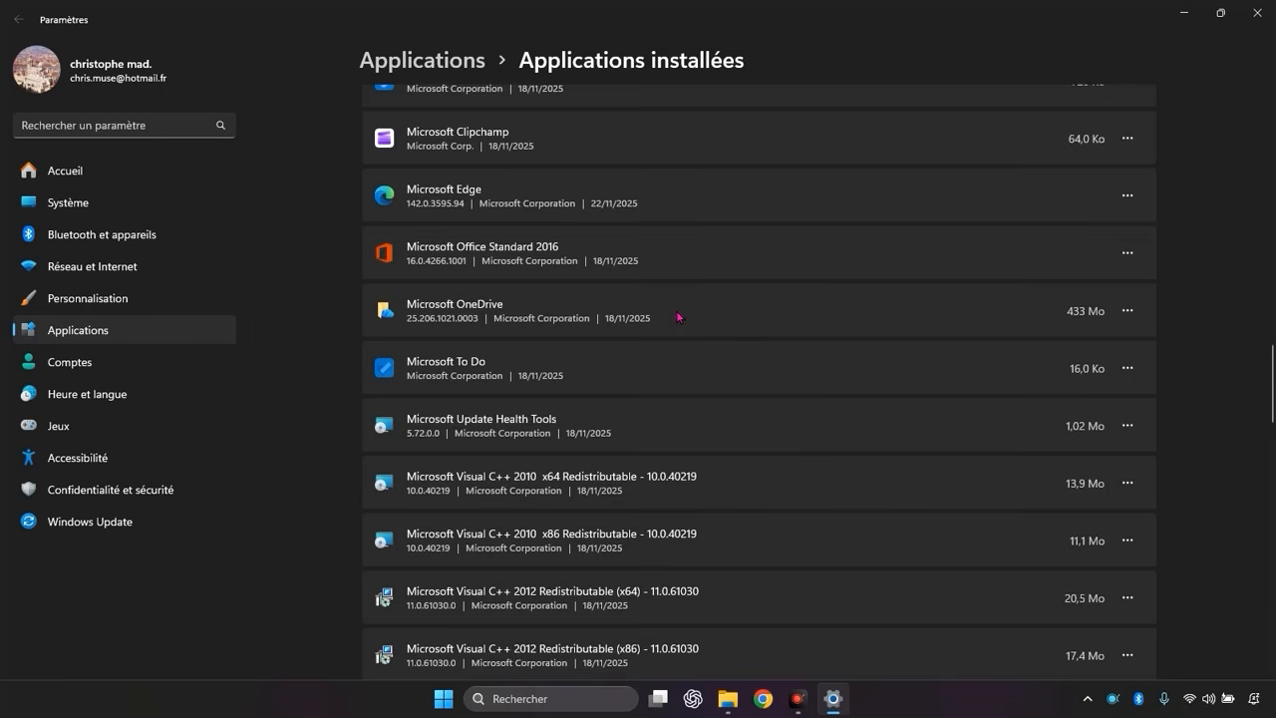
{"action": "scroll", "coordinate": [678, 317], "scroll_direction": "down", "scroll_amount": 8}
{"action": "scroll", "coordinate": [678, 317], "scroll_direction": "up", "scroll_amount": 16}
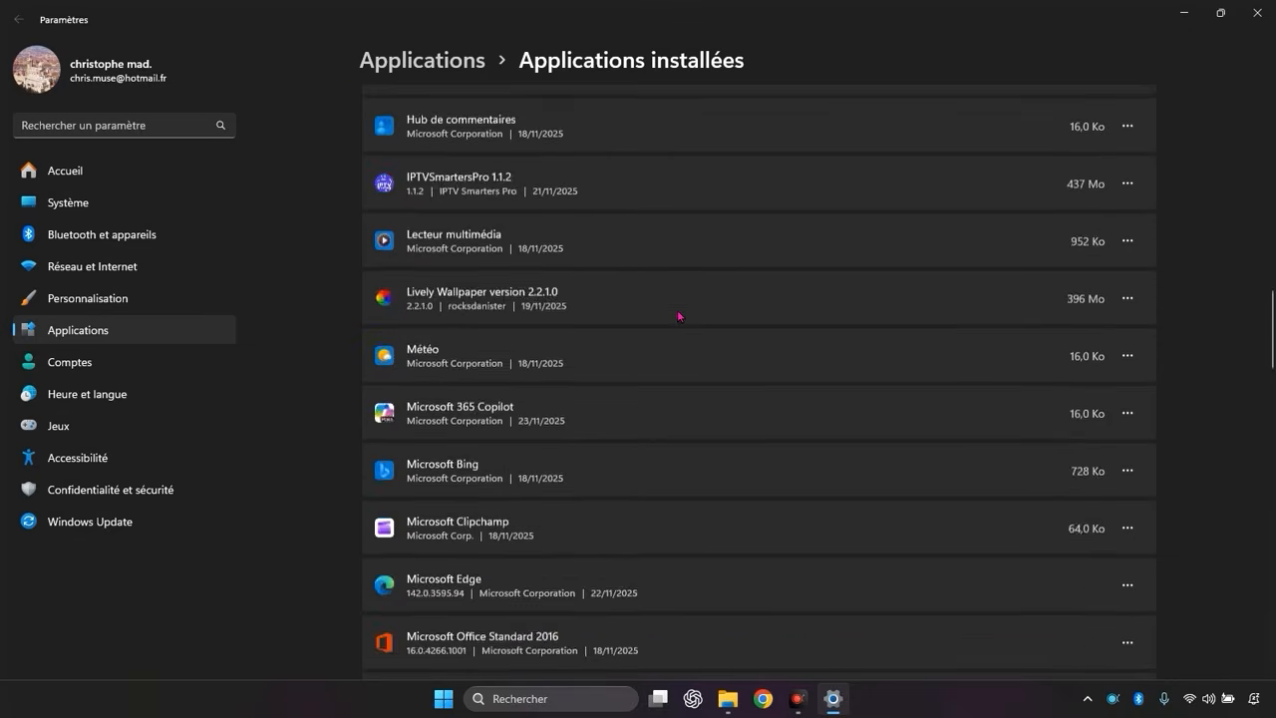
{"action": "scroll", "coordinate": [678, 317], "scroll_direction": "up", "scroll_amount": 9}
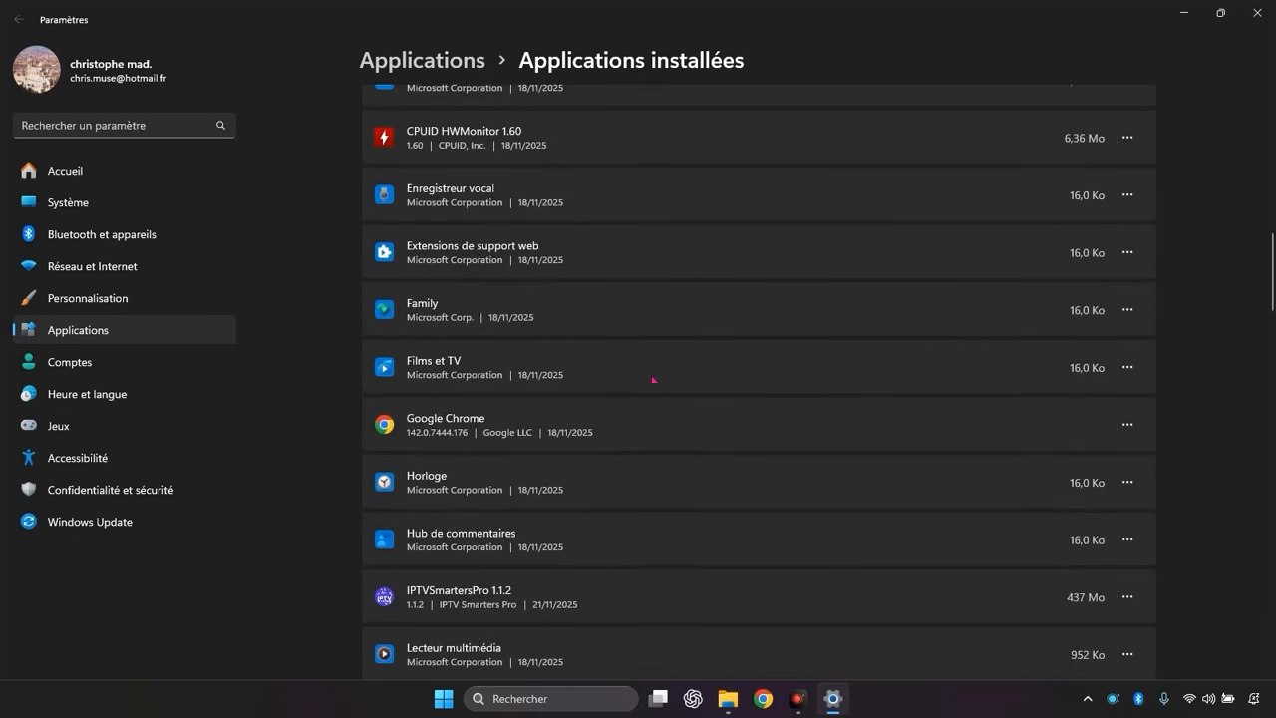
Step: Set the background execution permission of the Xbox app to "Jamais" in its advanced options and return to the list
{"action": "scroll", "coordinate": [718, 502], "scroll_direction": "down", "scroll_amount": 20}
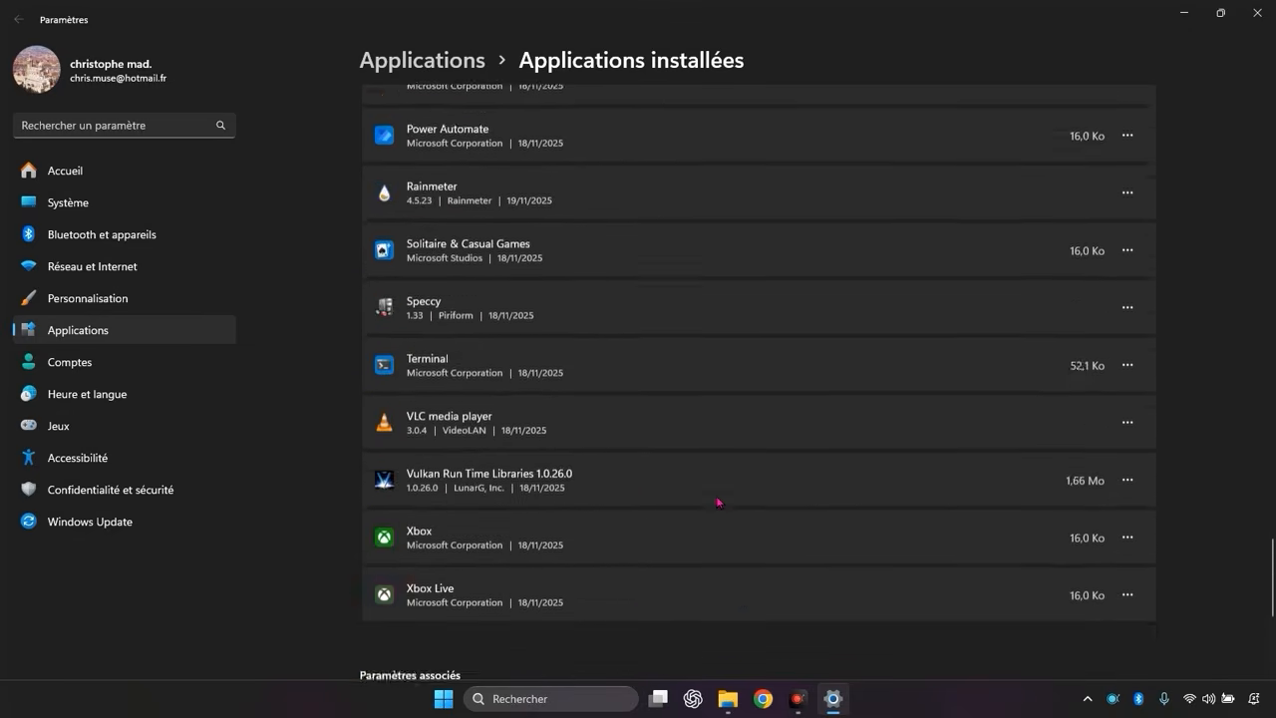
{"action": "scroll", "coordinate": [718, 501], "scroll_direction": "down", "scroll_amount": 7}
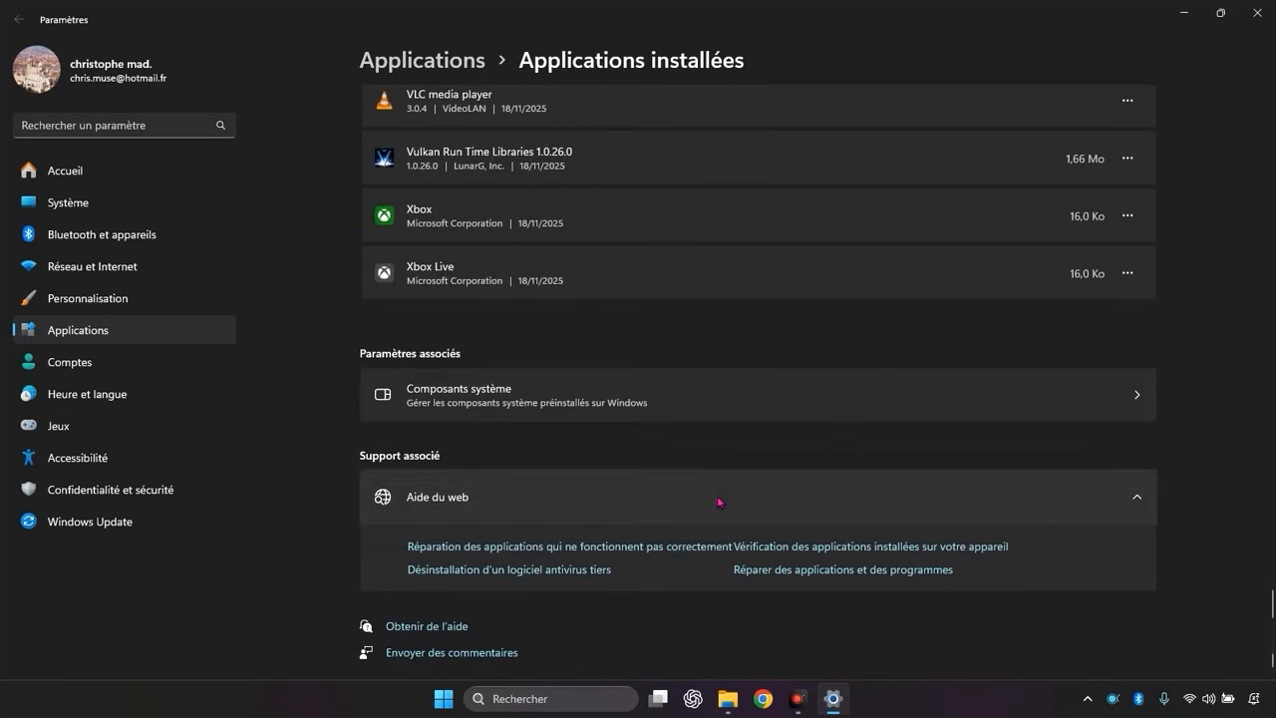
{"action": "left_click", "coordinate": [1122, 276]}
{"action": "left_click", "coordinate": [1132, 218]}
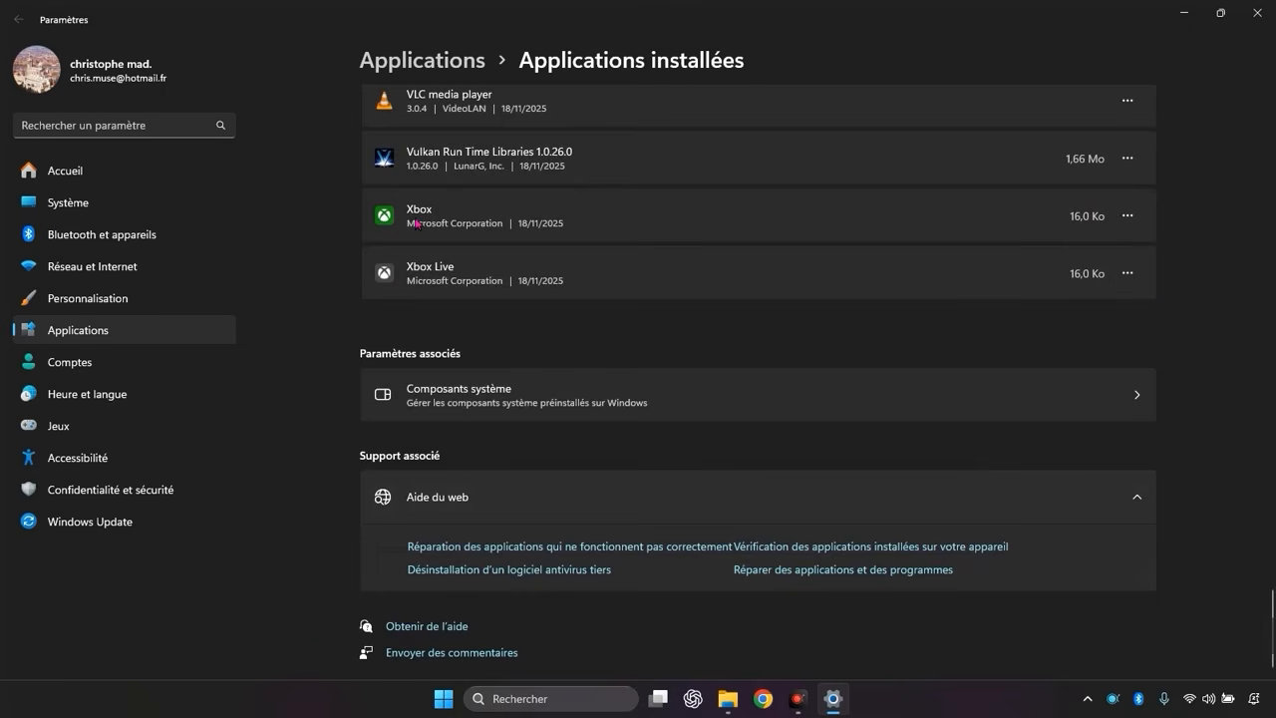
{"action": "left_click", "coordinate": [1129, 221]}
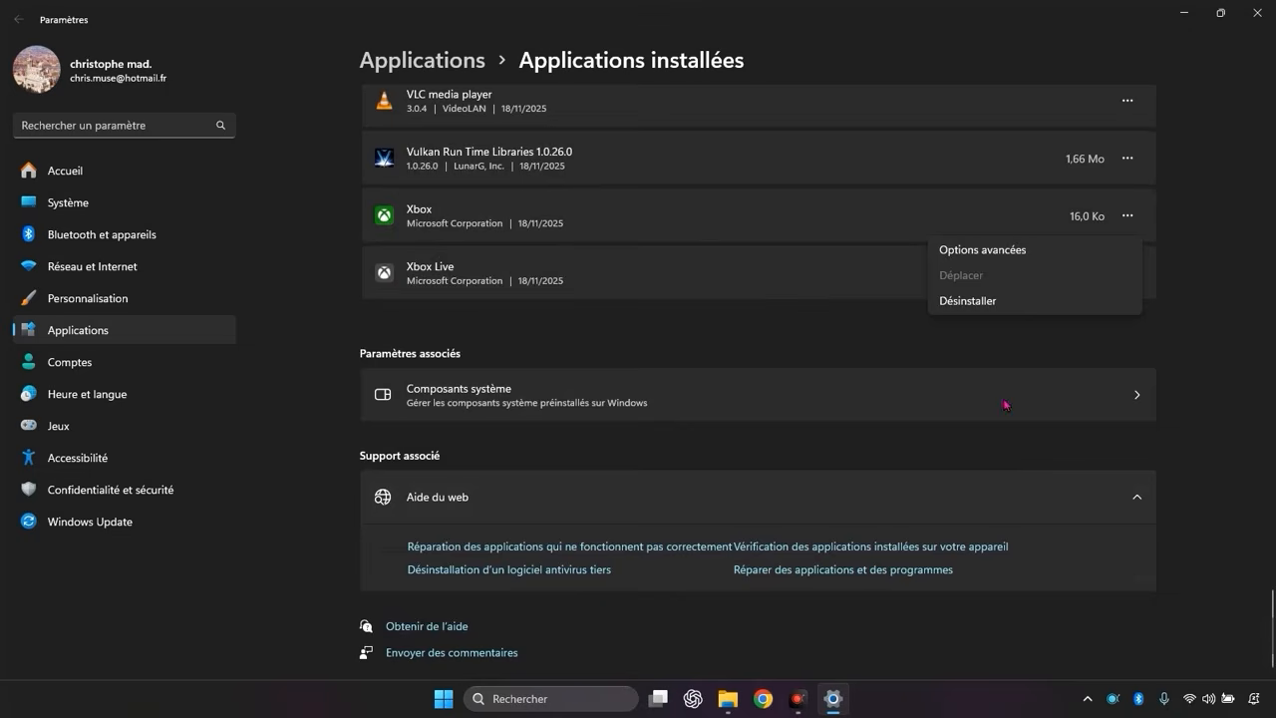
{"action": "left_click", "coordinate": [1009, 250]}
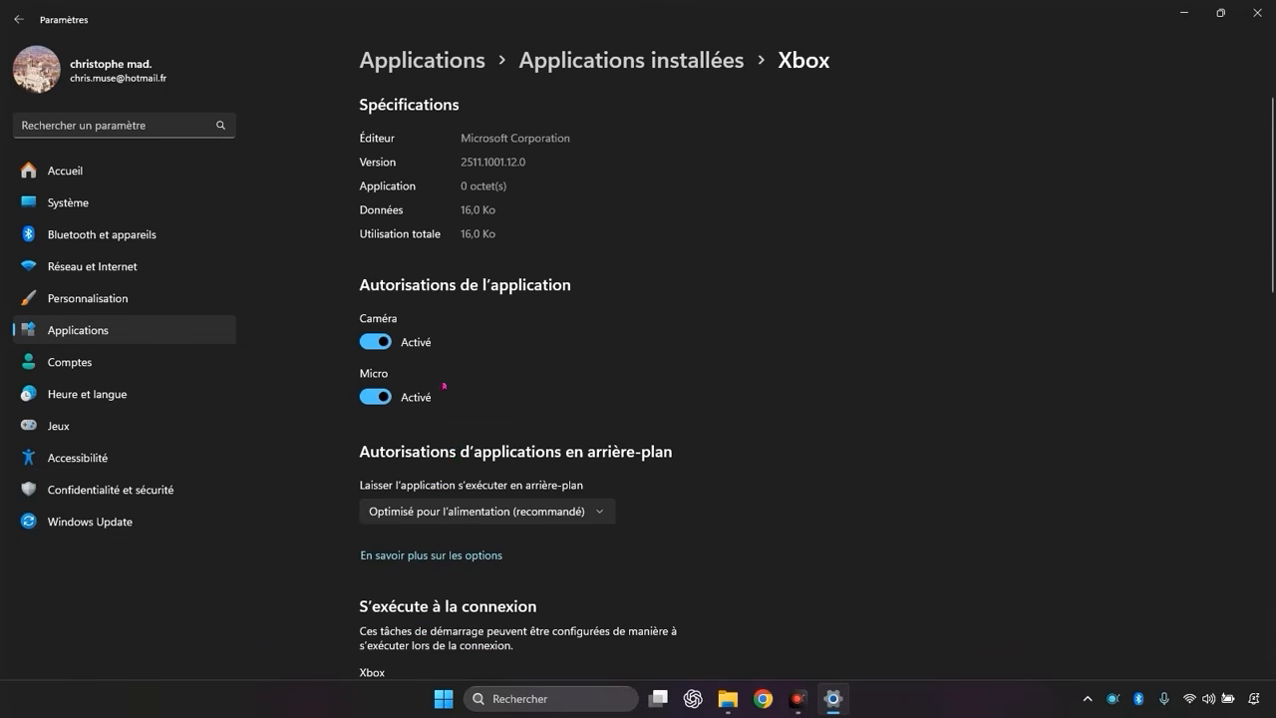
{"action": "left_click", "coordinate": [485, 511]}
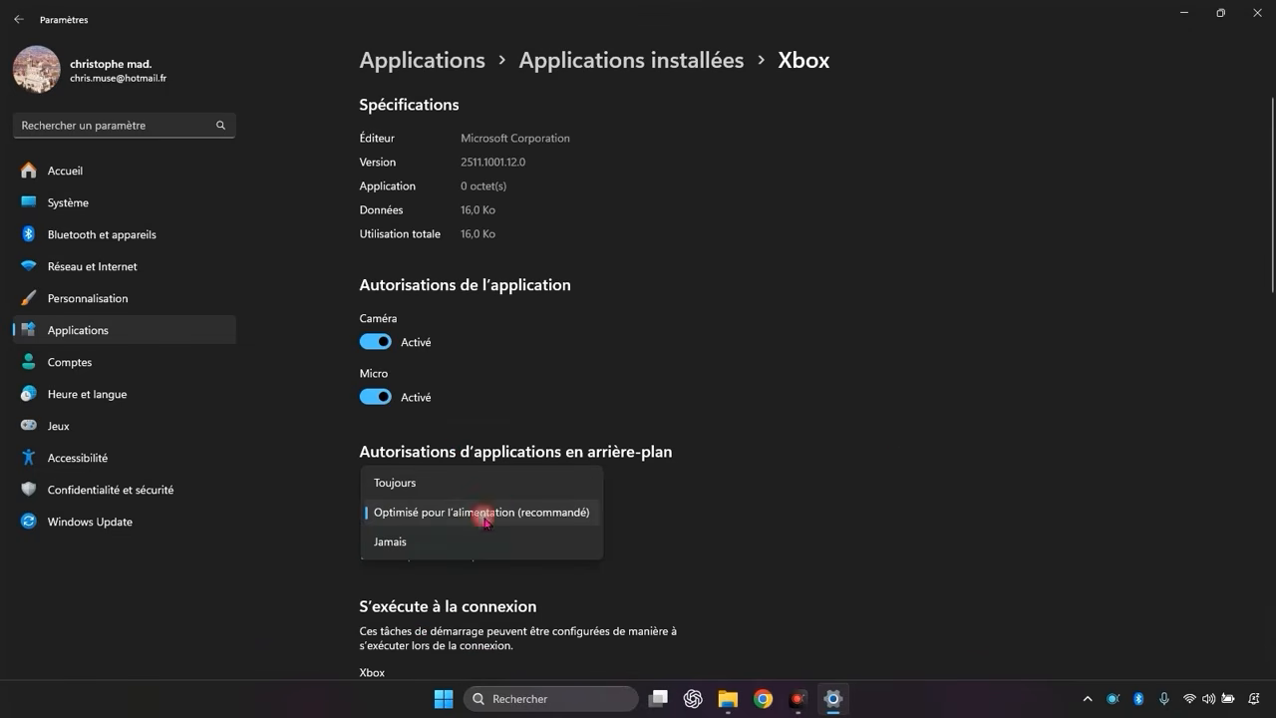
{"action": "left_click", "coordinate": [406, 544]}
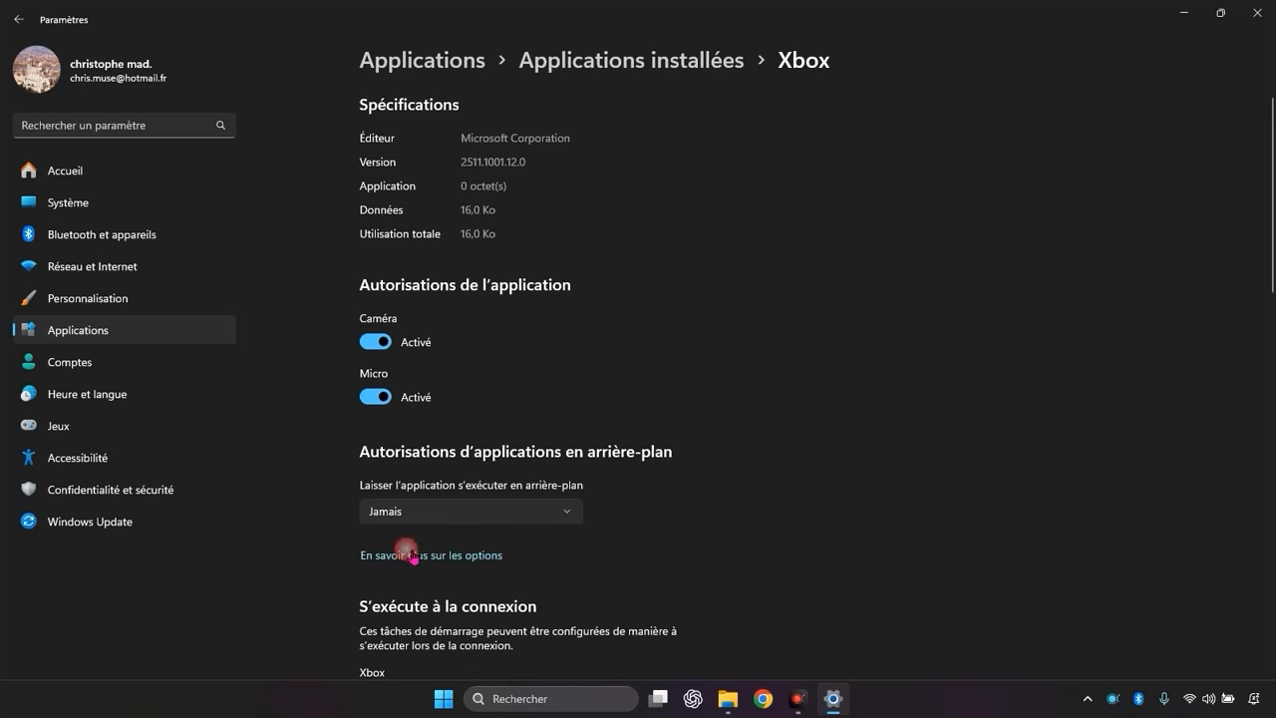
{"action": "left_click", "coordinate": [18, 19]}
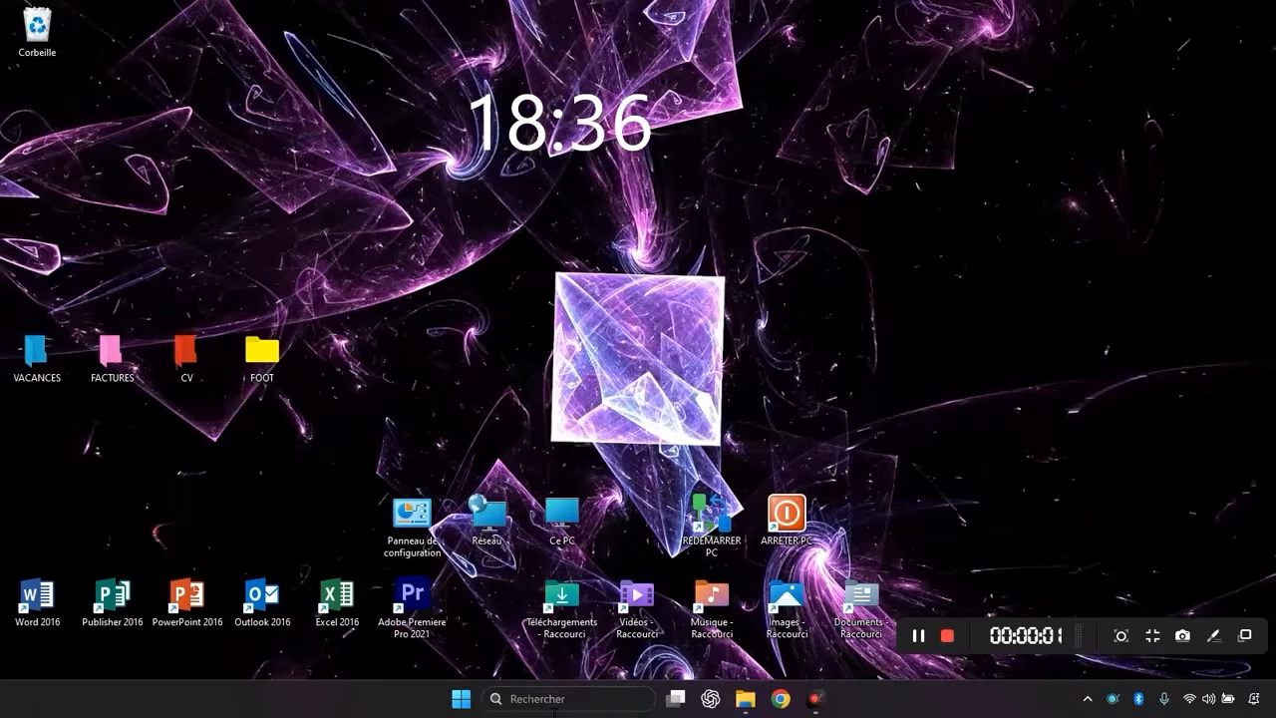
Step: Search Windows for "jeu", turn off "Mode Jeu" in "Paramètres du mode Jeu" and close the settings
{"action": "left_click", "coordinate": [555, 703]}
{"action": "type", "text": "je"}
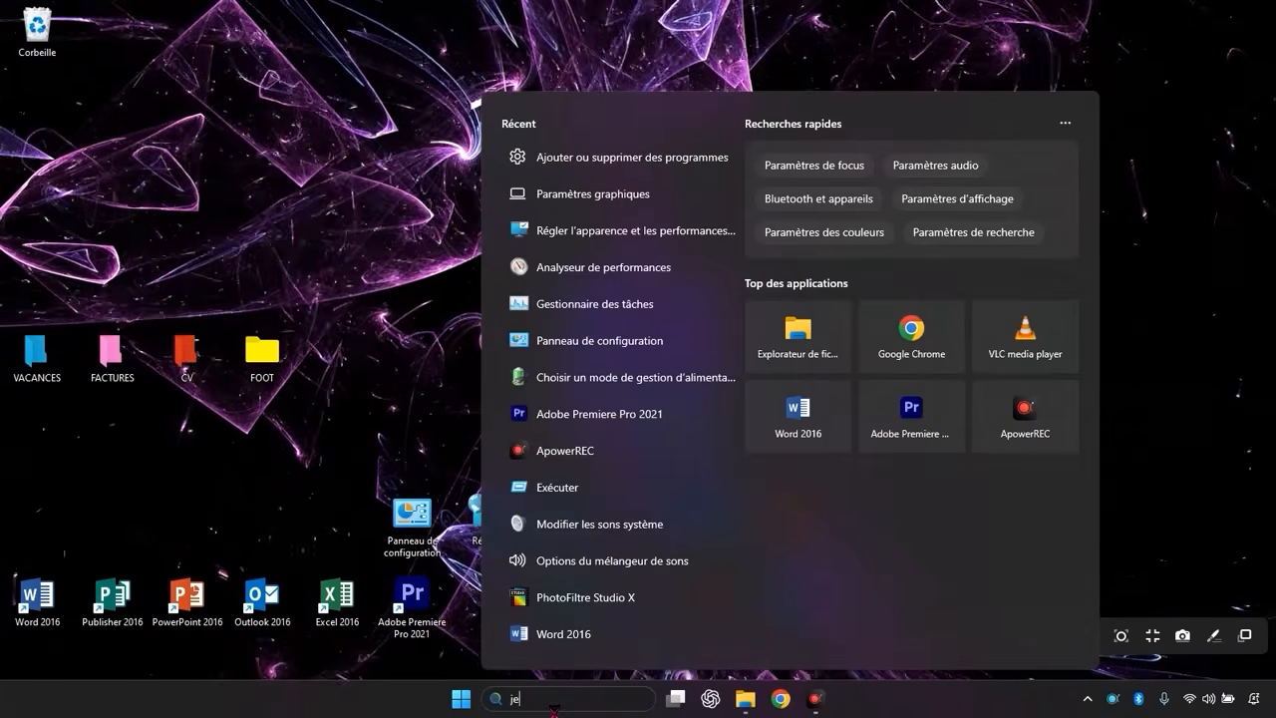
{"action": "type", "text": "u"}
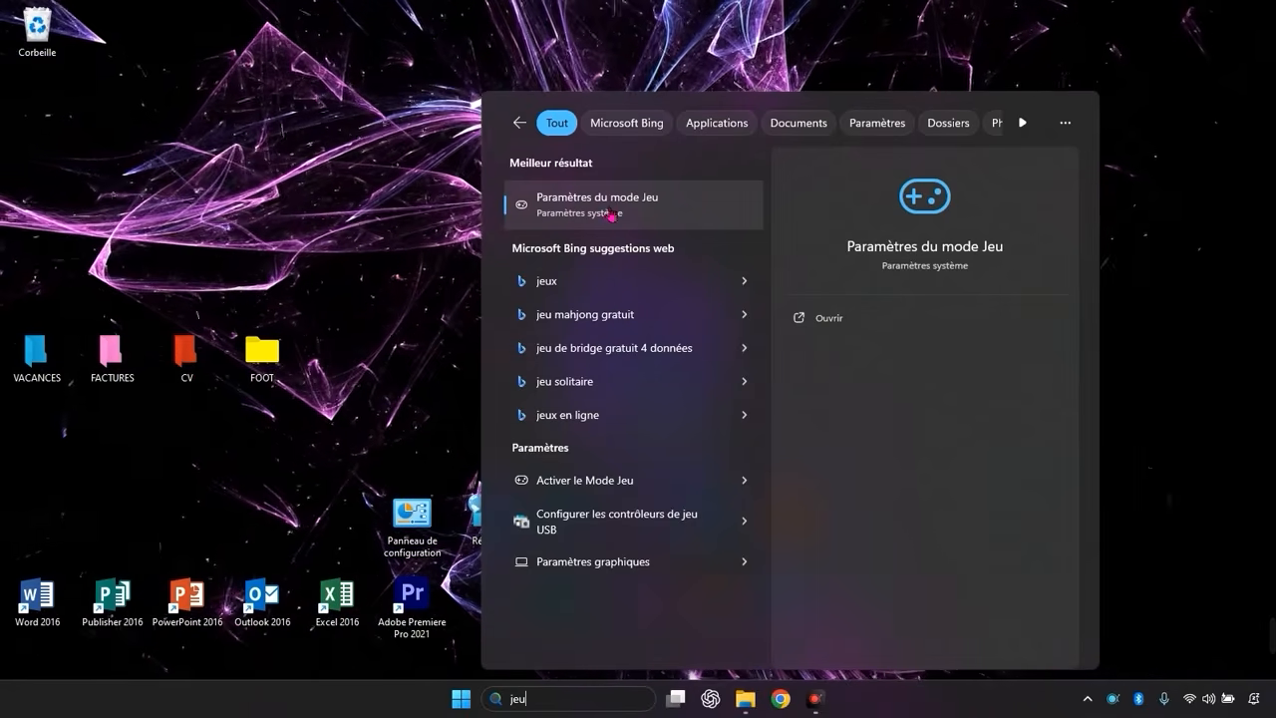
{"action": "left_click", "coordinate": [609, 213]}
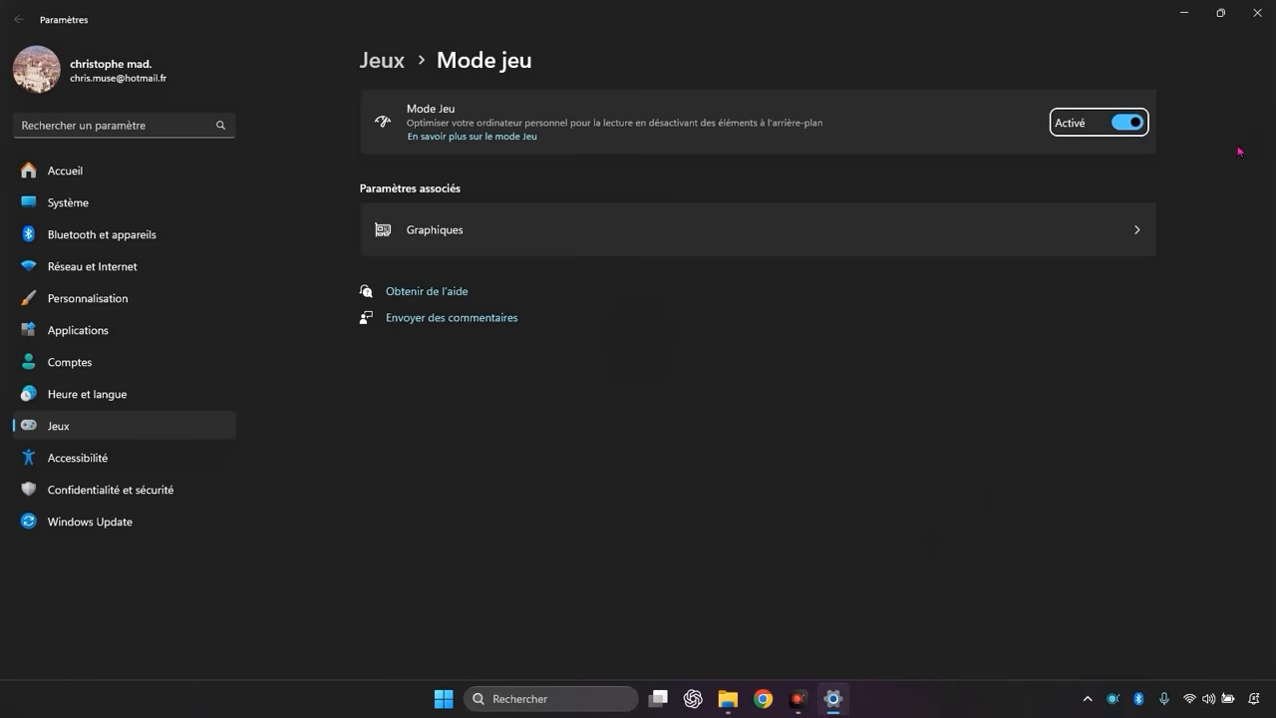
{"action": "left_click", "coordinate": [1131, 123]}
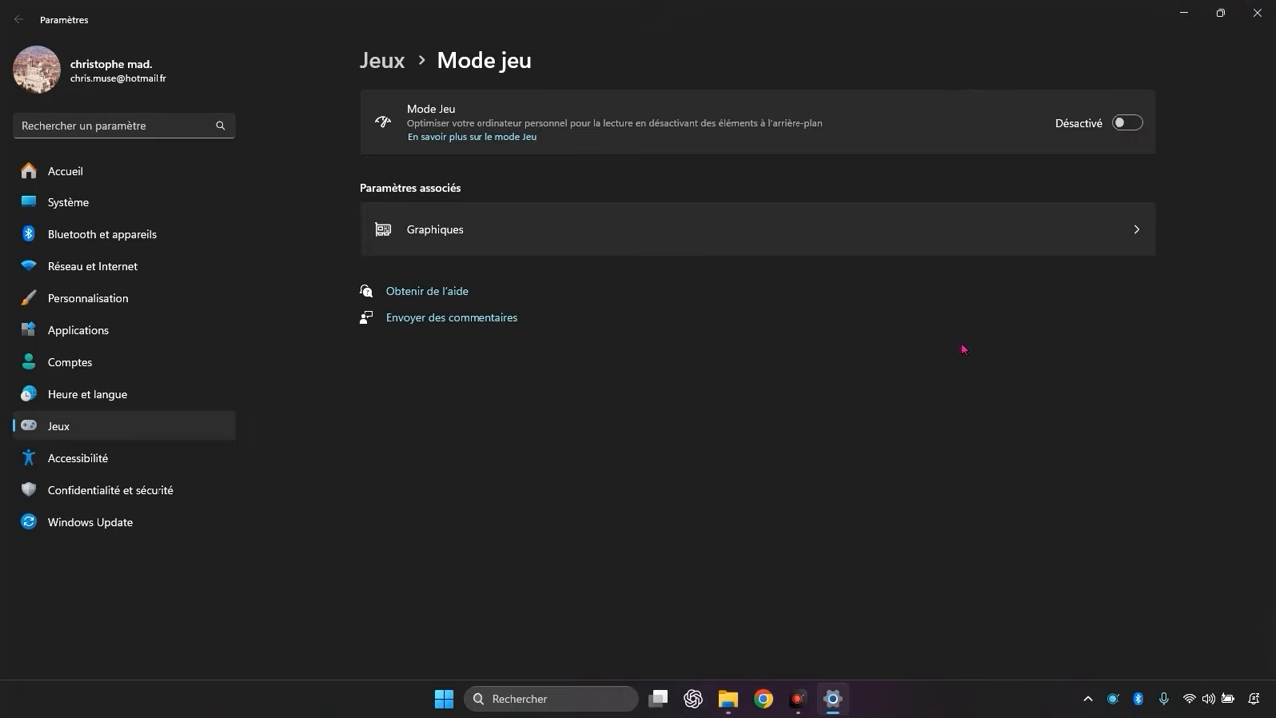
{"action": "left_click", "coordinate": [1258, 16]}
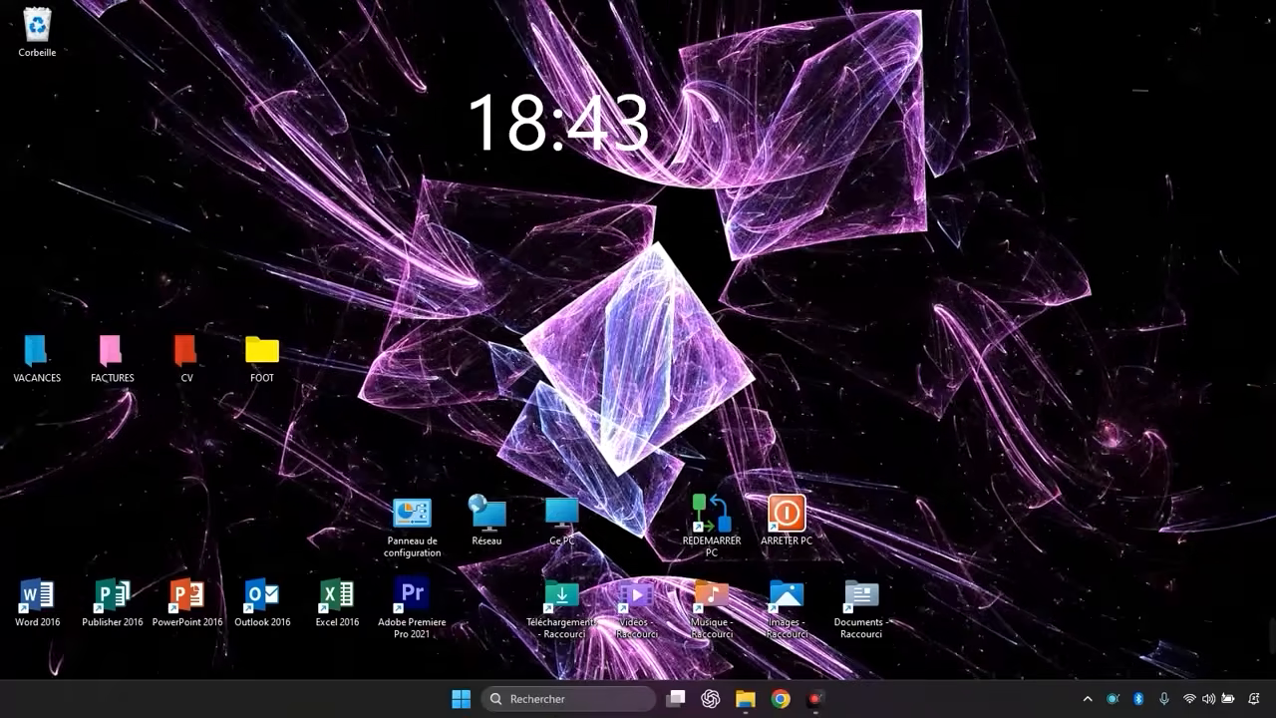
Step: Open the Windows "Exécuter" dialog and run "prefetch" to open the Prefetch folder
{"action": "left_click", "coordinate": [561, 703]}
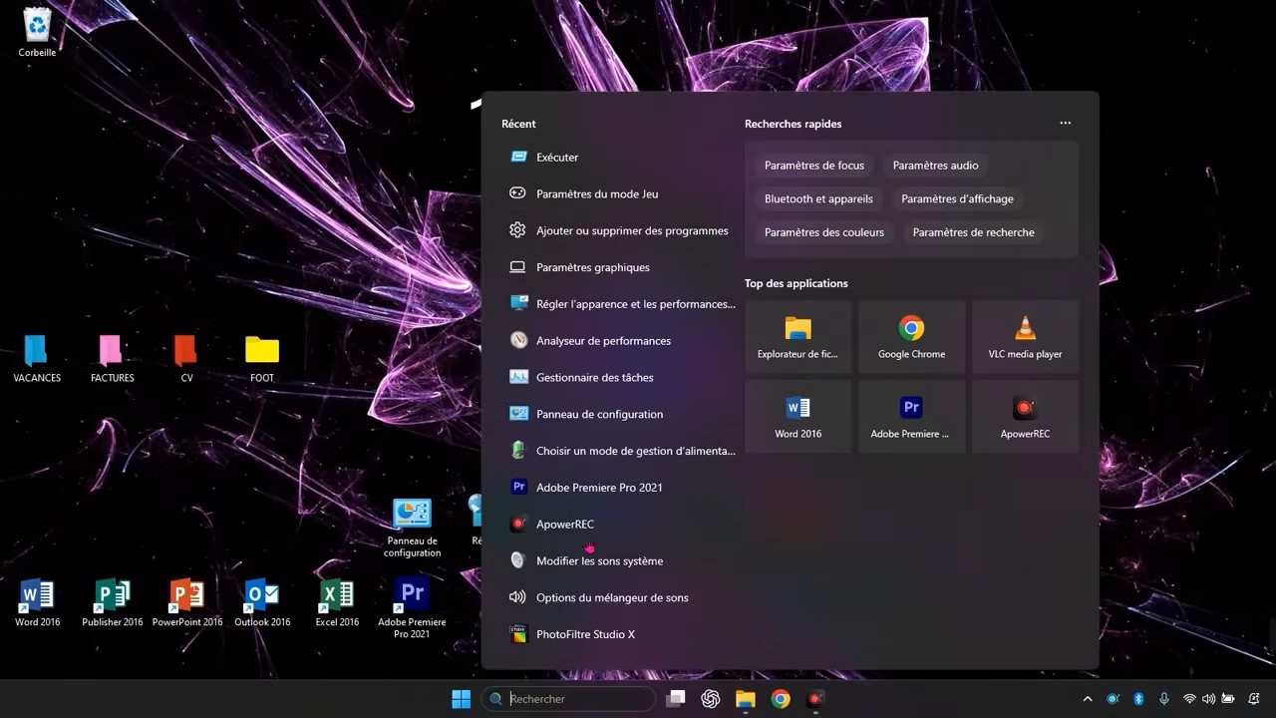
{"action": "left_click", "coordinate": [606, 160]}
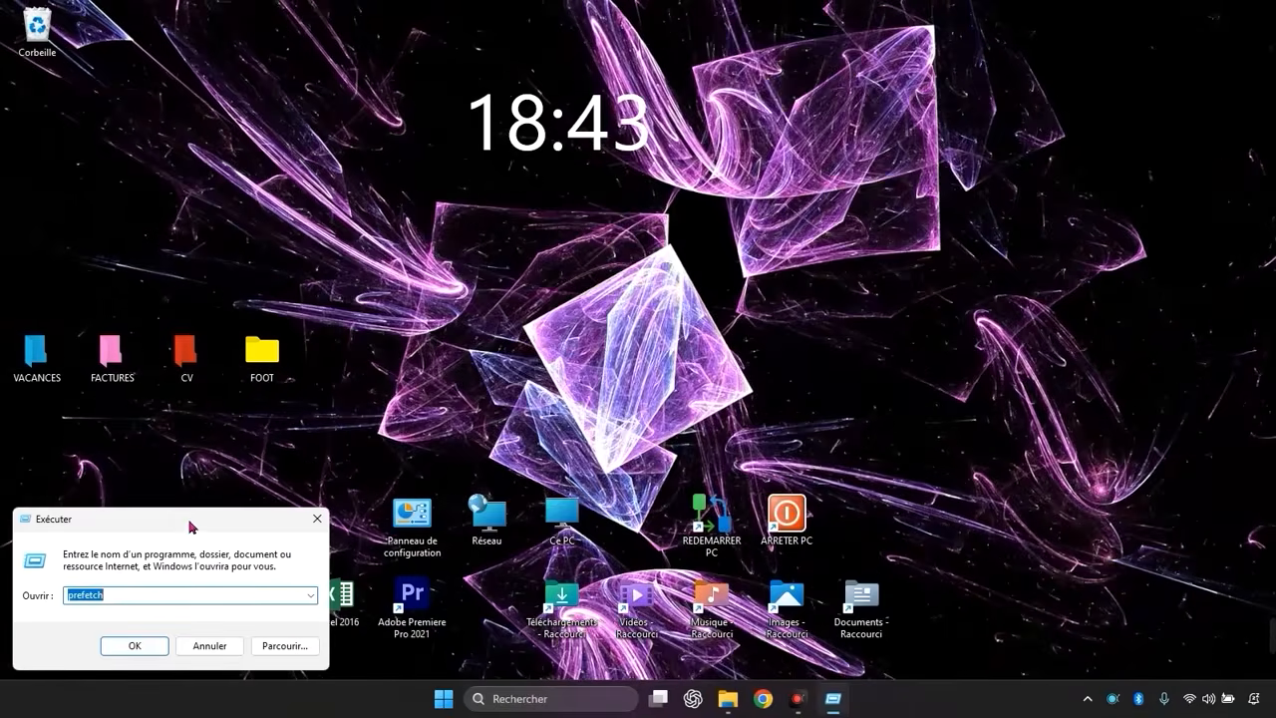
{"action": "left_click_drag", "start_coordinate": [187, 517], "coordinate": [602, 335]}
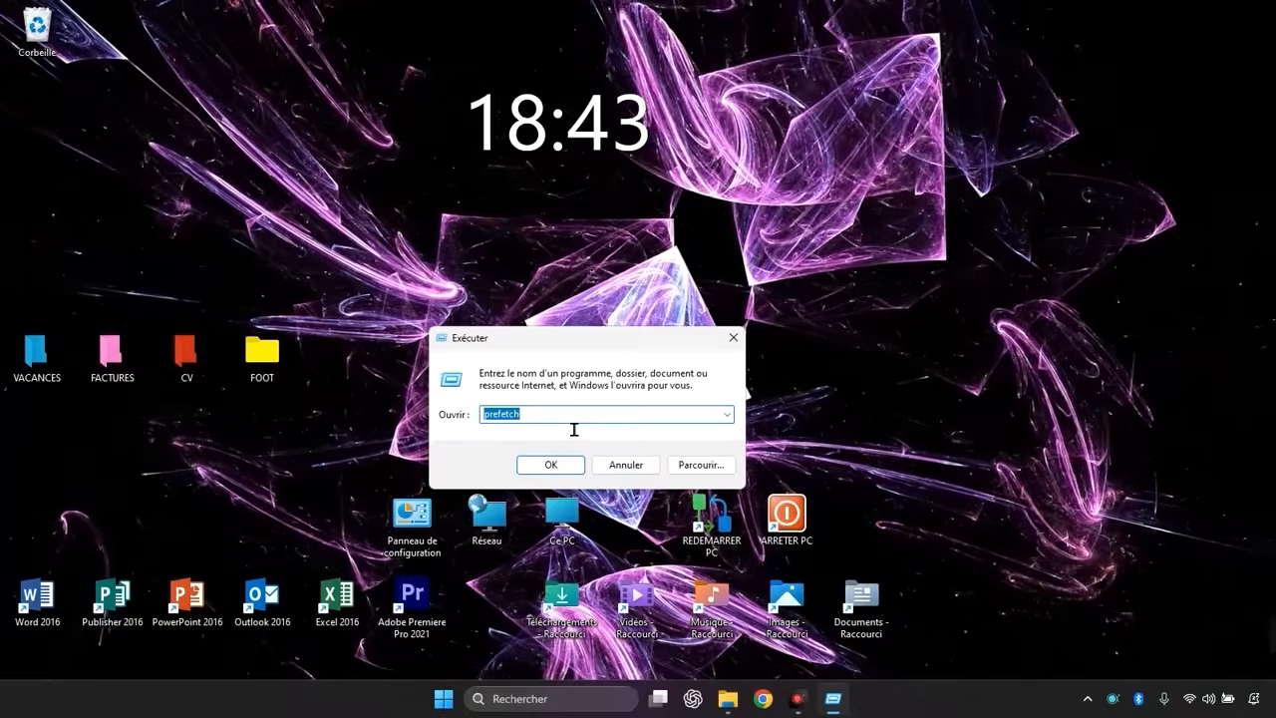
{"action": "key", "text": "BackSpace"}
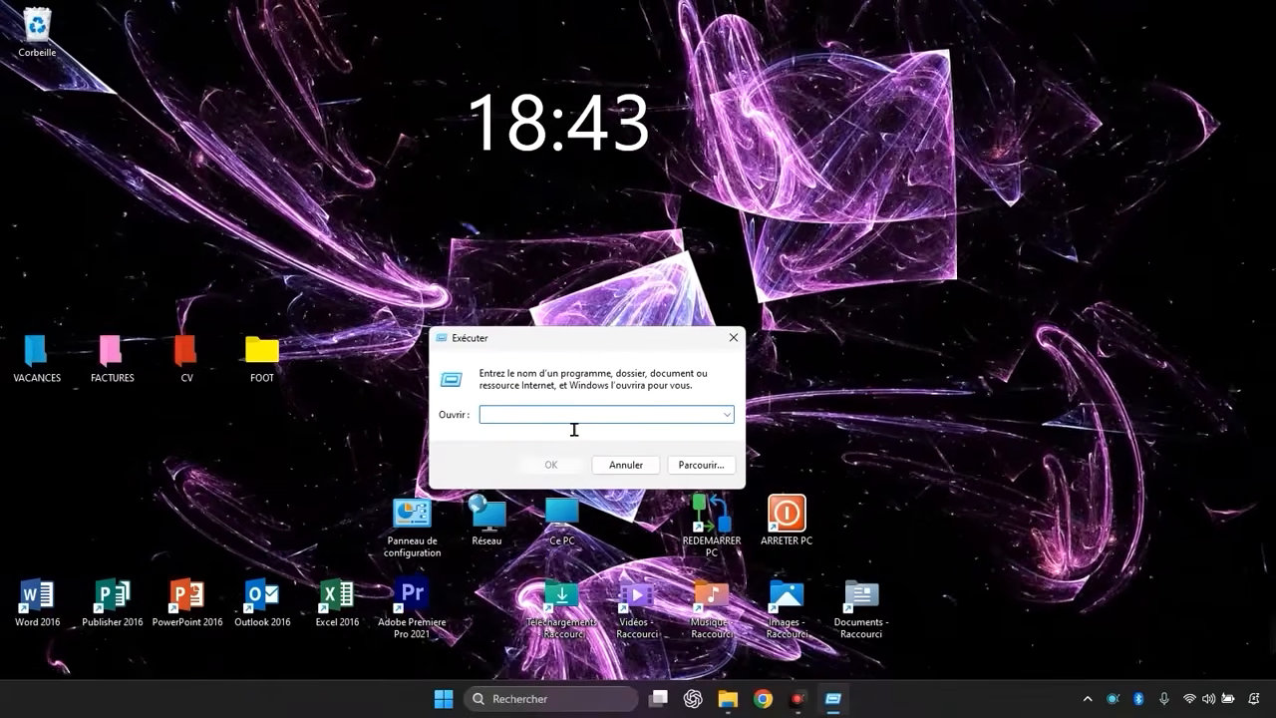
{"action": "type", "text": "prefet"}
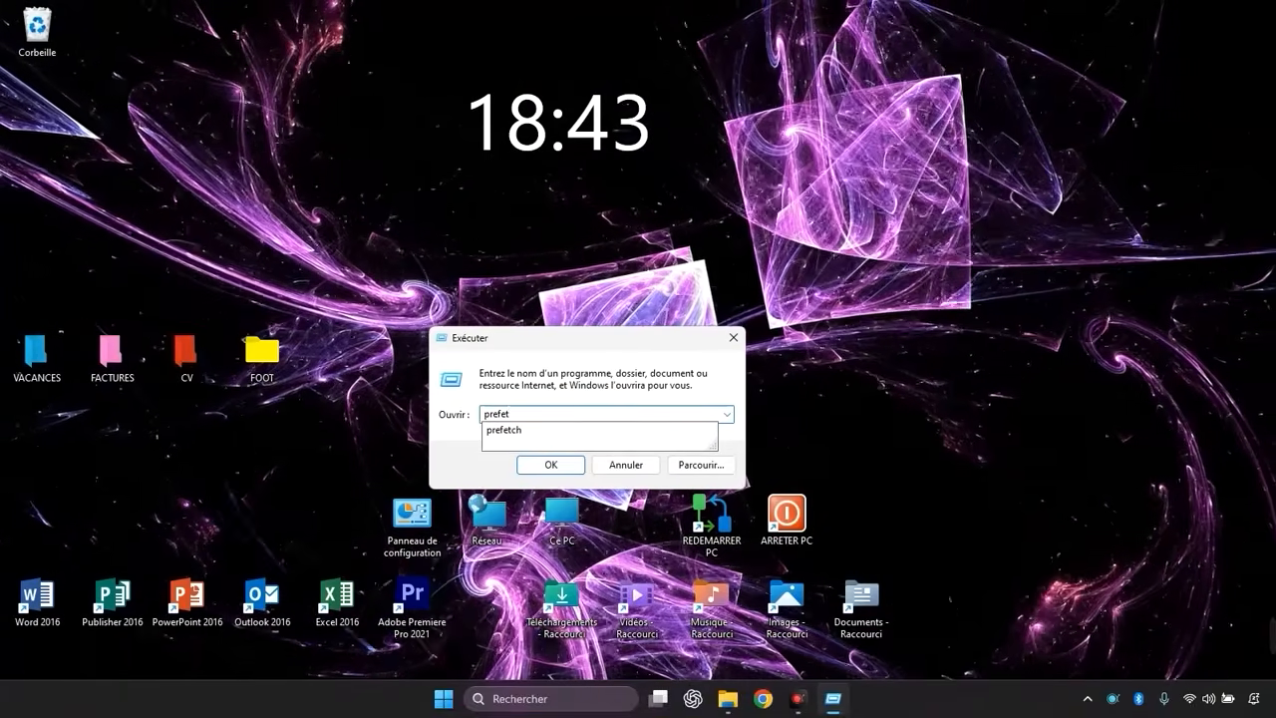
{"action": "left_click", "coordinate": [574, 430]}
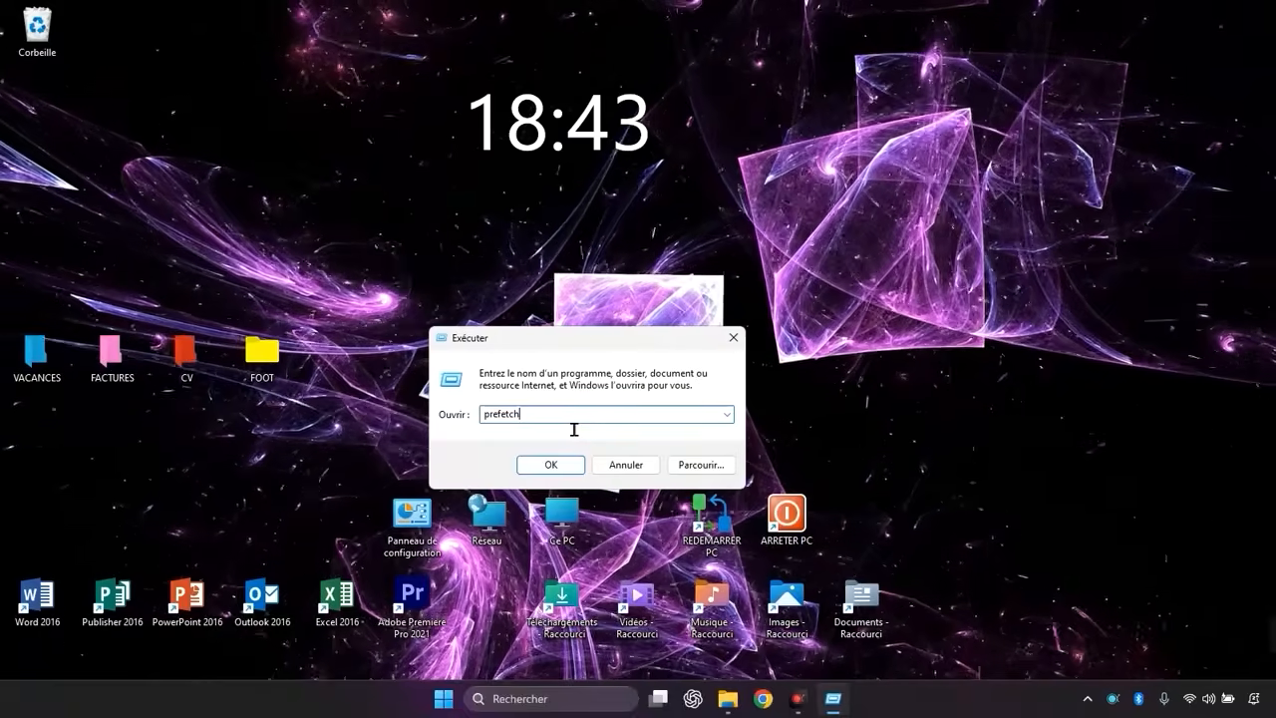
{"action": "key", "text": "Return"}
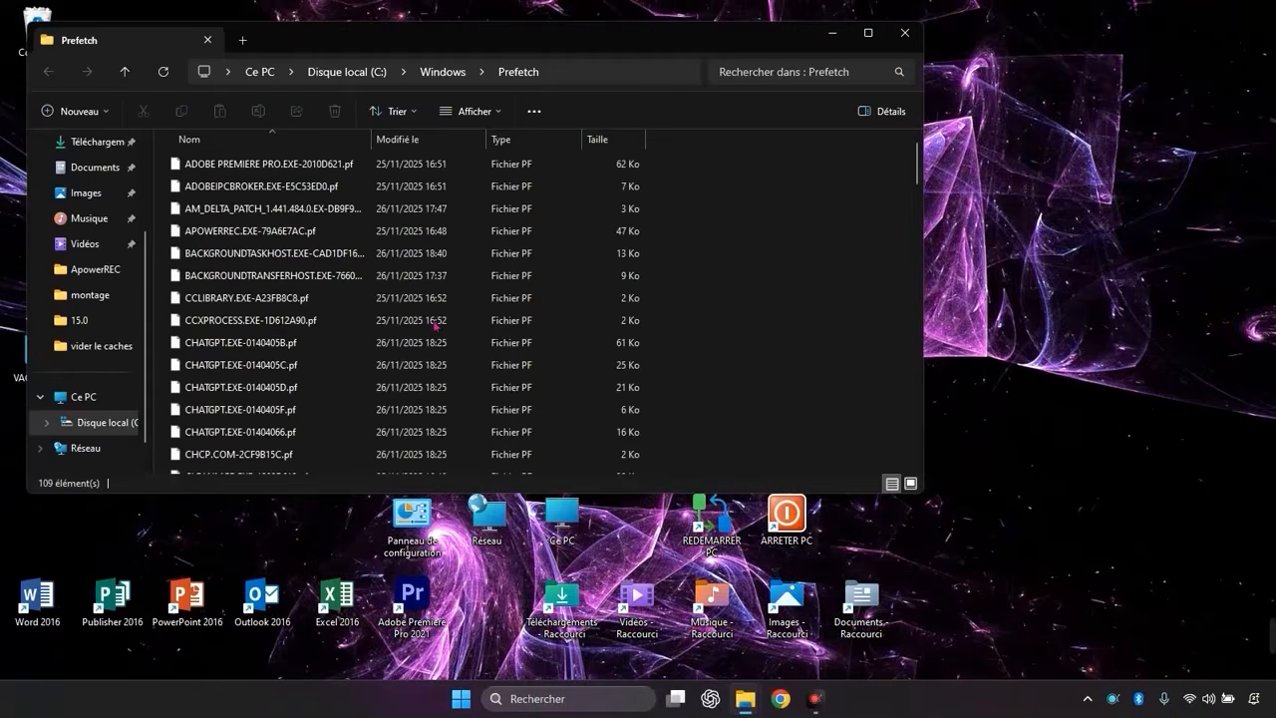
Step: Delete all files in the Prefetch folder, skip the file that is in use, and close the folder window
{"action": "scroll", "coordinate": [391, 301], "scroll_direction": "down", "scroll_amount": 4}
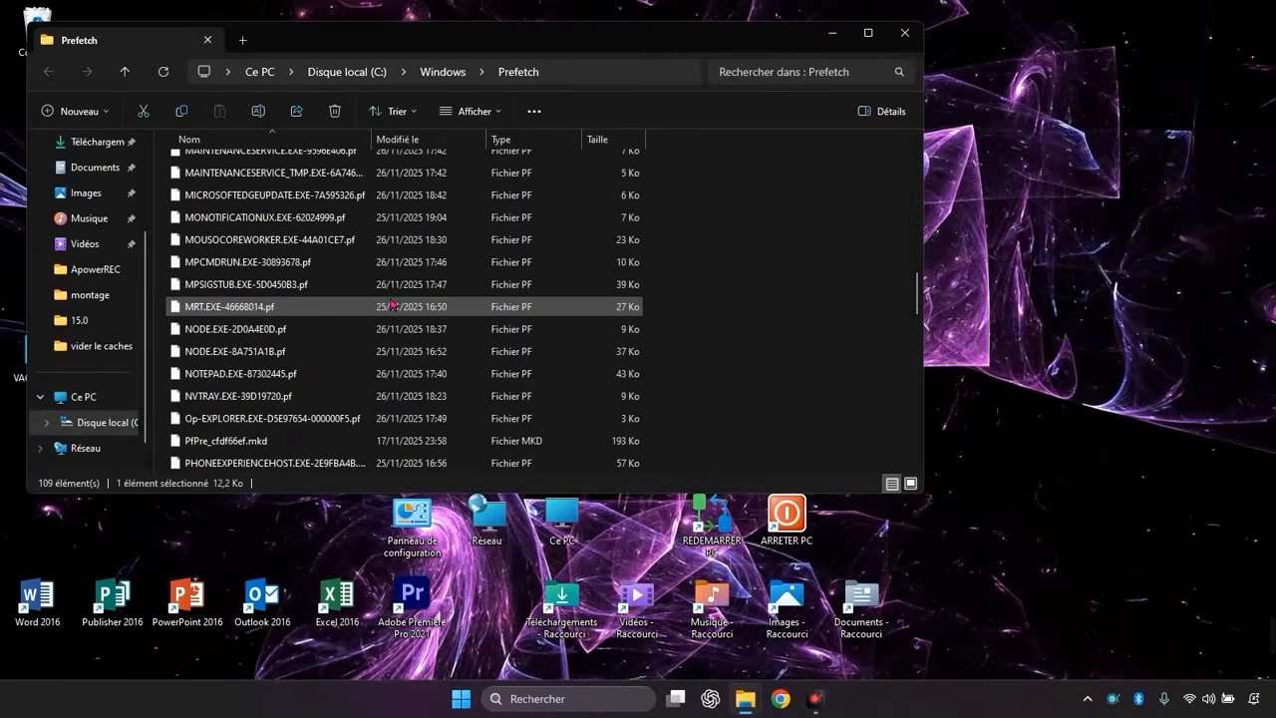
{"action": "scroll", "coordinate": [391, 304], "scroll_direction": "down", "scroll_amount": 8}
{"action": "scroll", "coordinate": [392, 304], "scroll_direction": "up", "scroll_amount": 20}
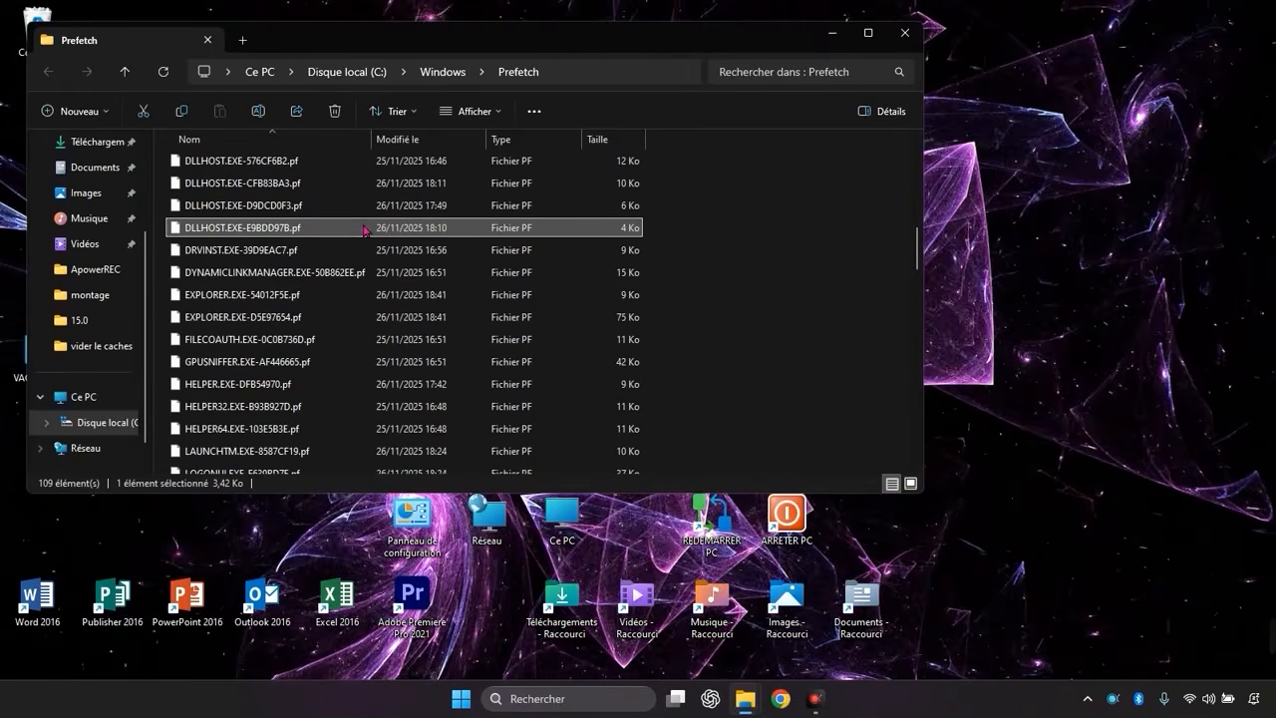
{"action": "key", "text": "ctrl+a"}
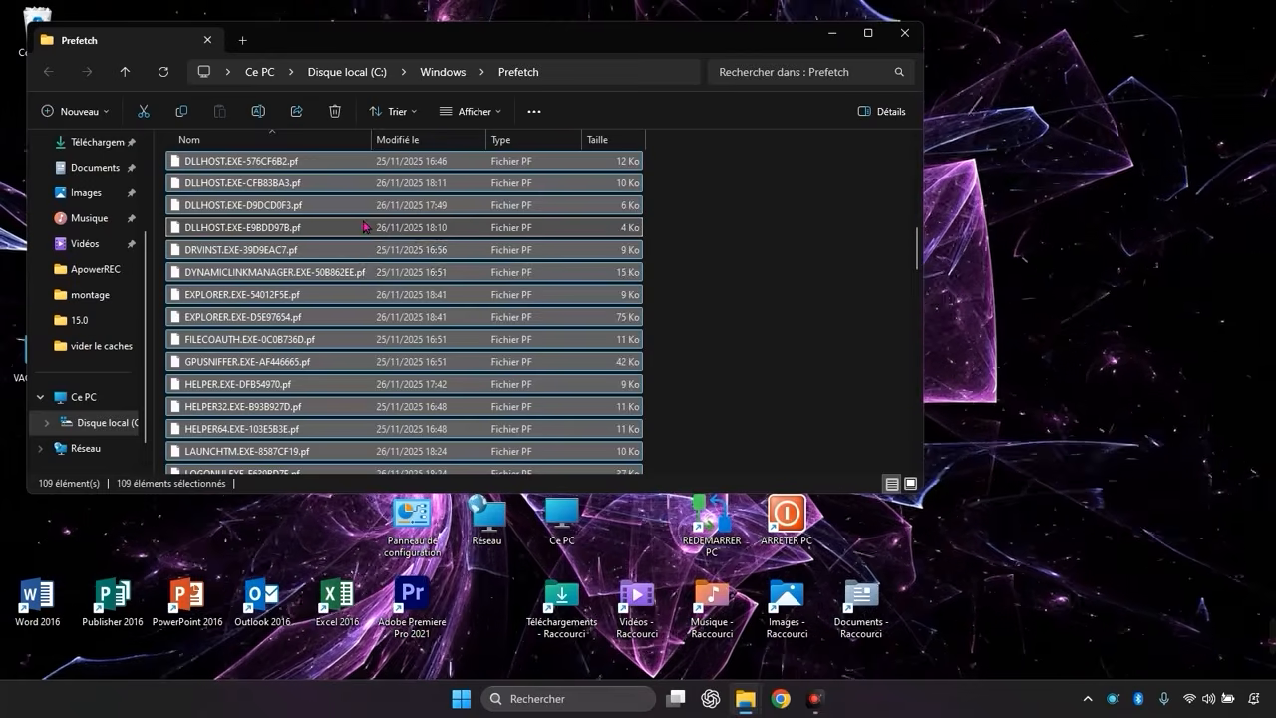
{"action": "right_click", "coordinate": [364, 226]}
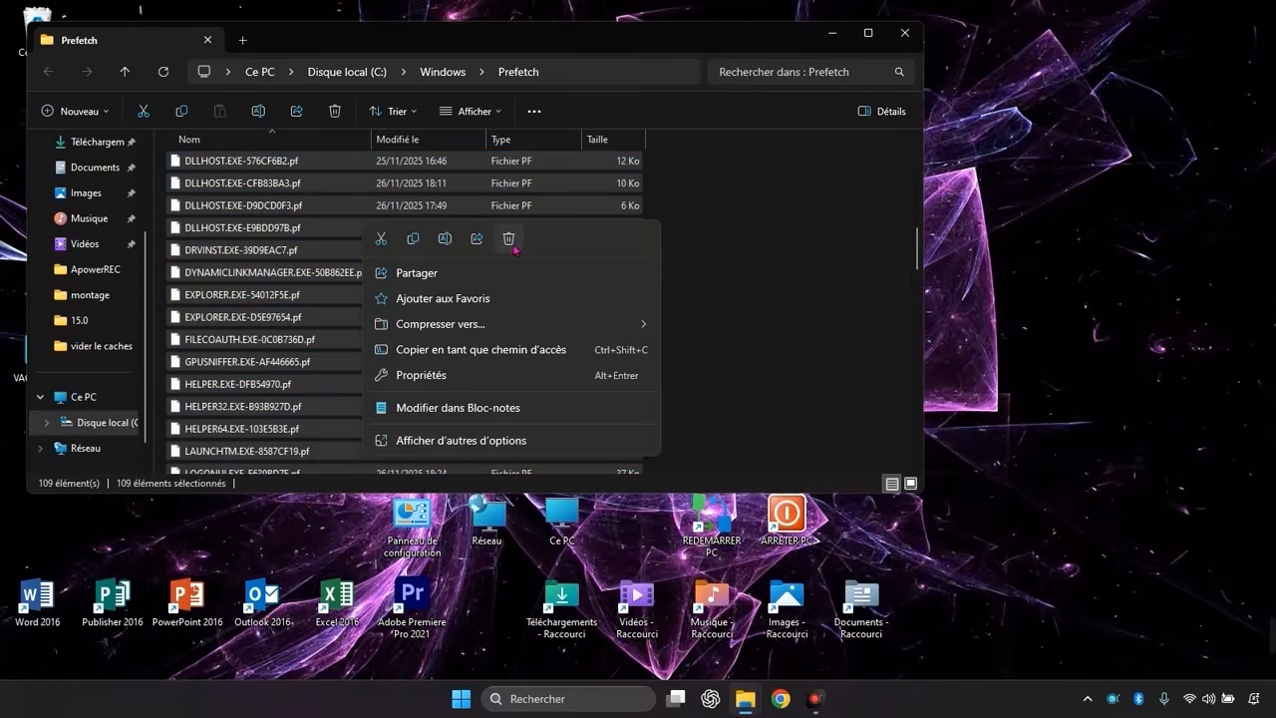
{"action": "left_click", "coordinate": [515, 245]}
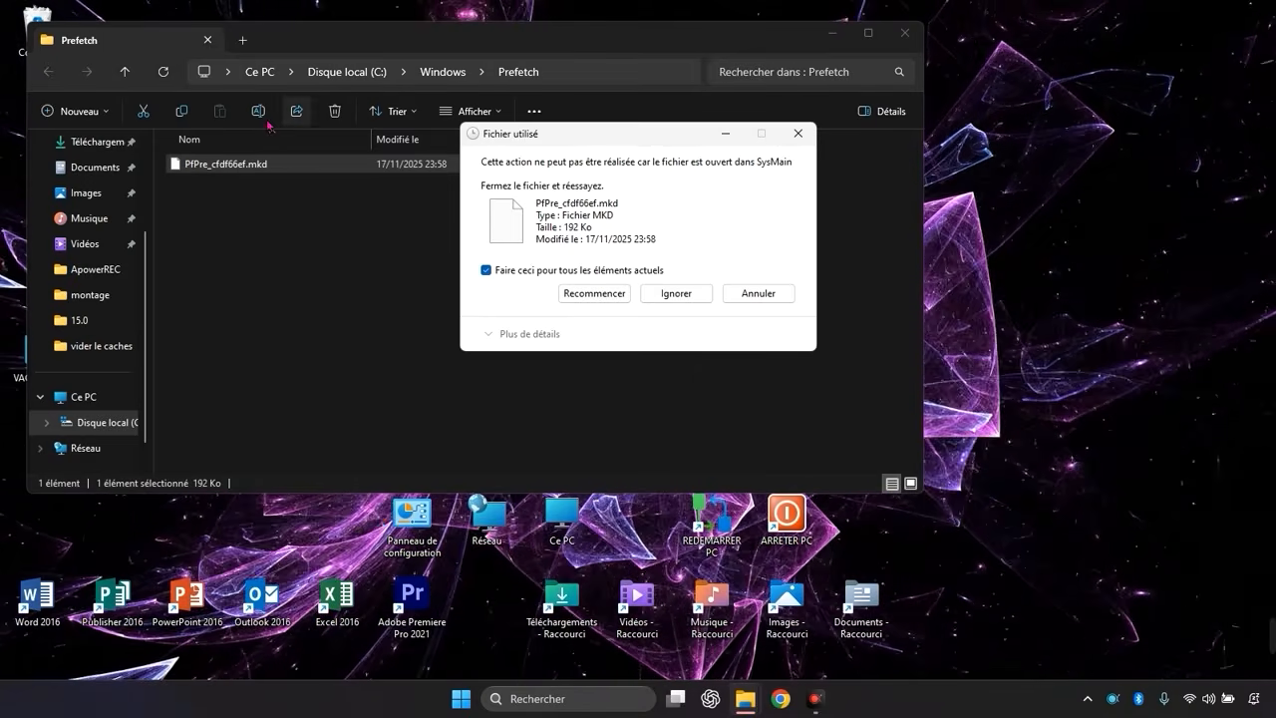
{"action": "left_click", "coordinate": [697, 293]}
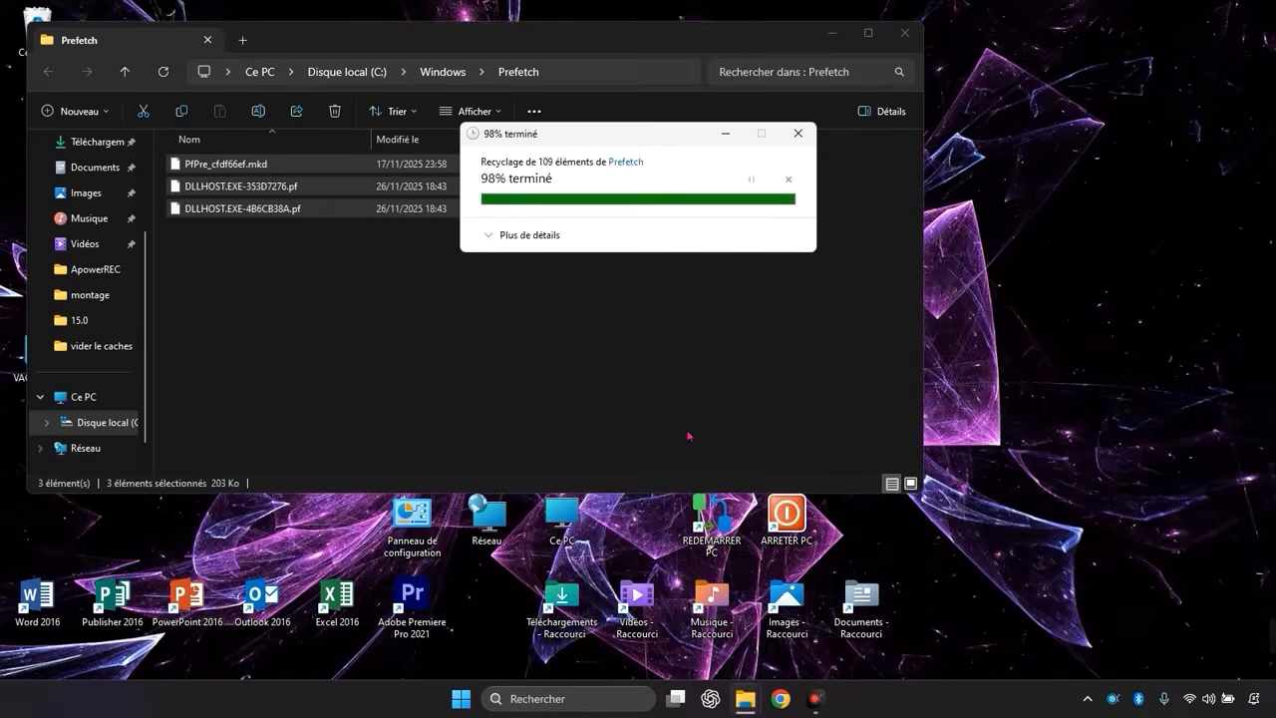
{"action": "left_click", "coordinate": [905, 33]}
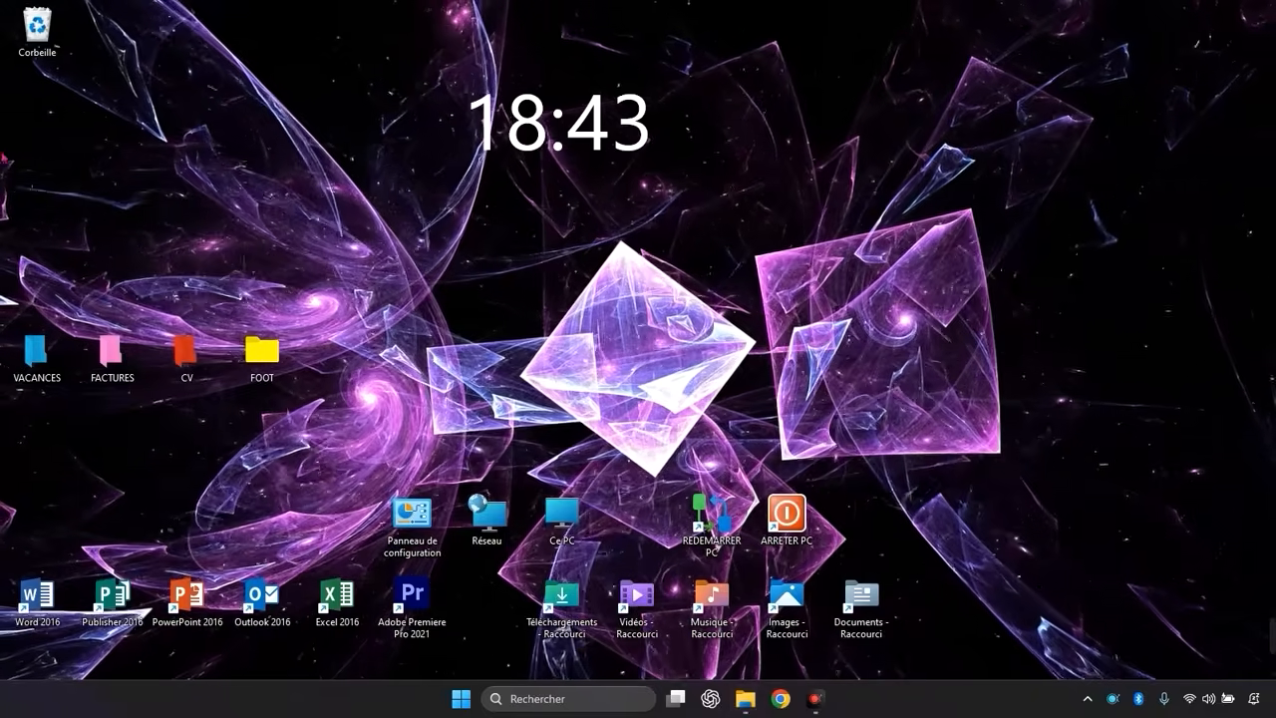
{"action": "left_click", "coordinate": [571, 699]}
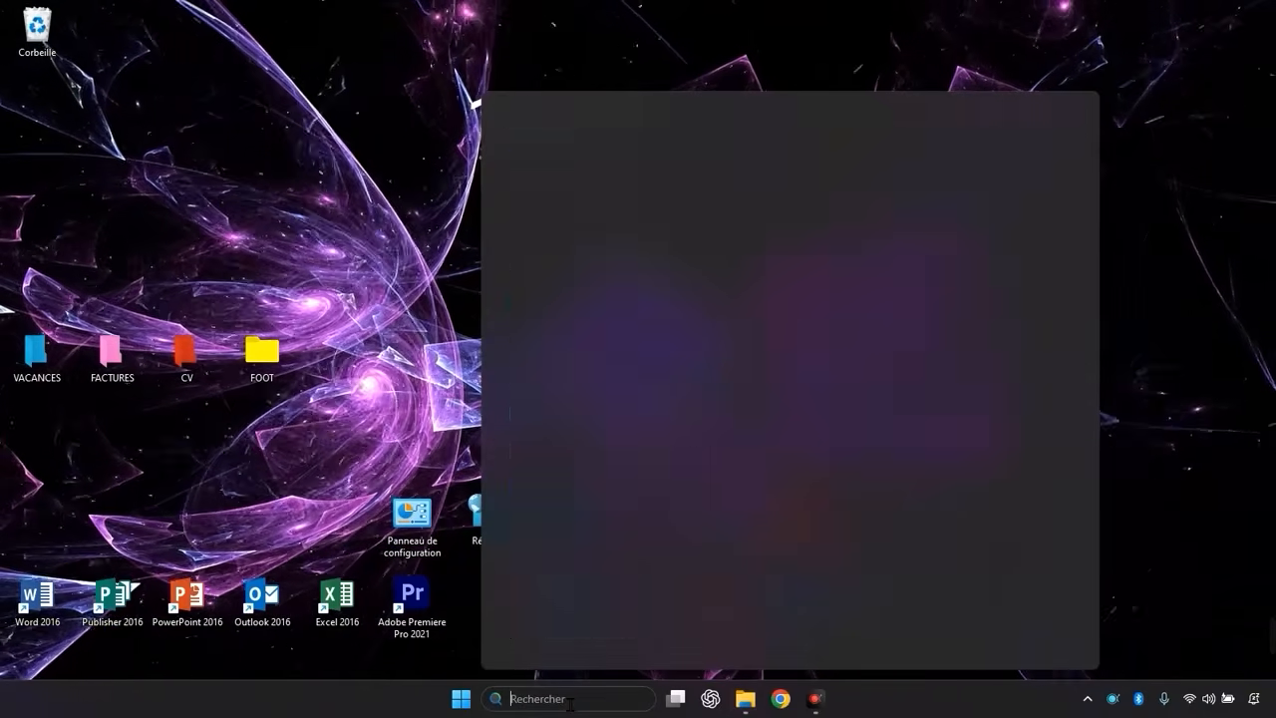
{"action": "type", "text": "te"}
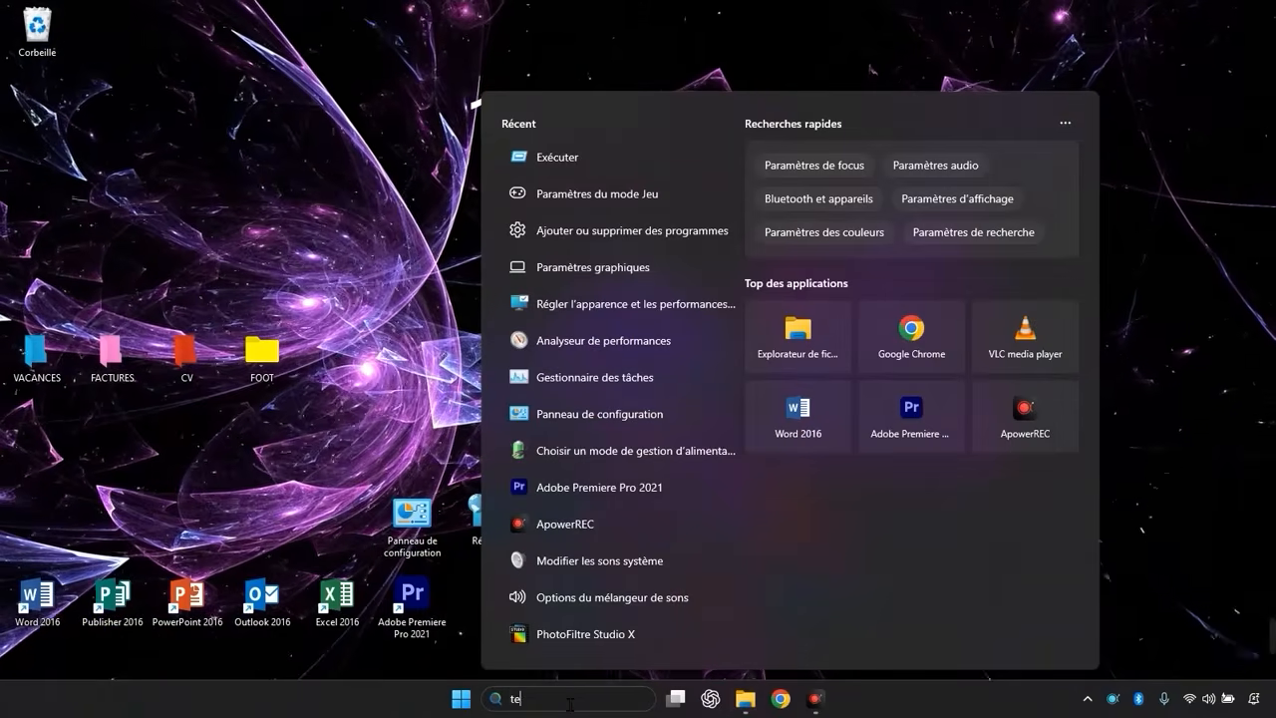
{"action": "type", "text": "rminal"}
{"action": "key", "text": "BackSpace"}
{"action": "key", "text": "BackSpace"}
{"action": "key", "text": "BackSpace"}
{"action": "key", "text": "BackSpace"}
{"action": "key", "text": "BackSpace"}
{"action": "key", "text": "BackSpace"}
{"action": "key", "text": "BackSpace"}
{"action": "key", "text": "BackSpace"}
{"action": "type", "text": "cmd"}
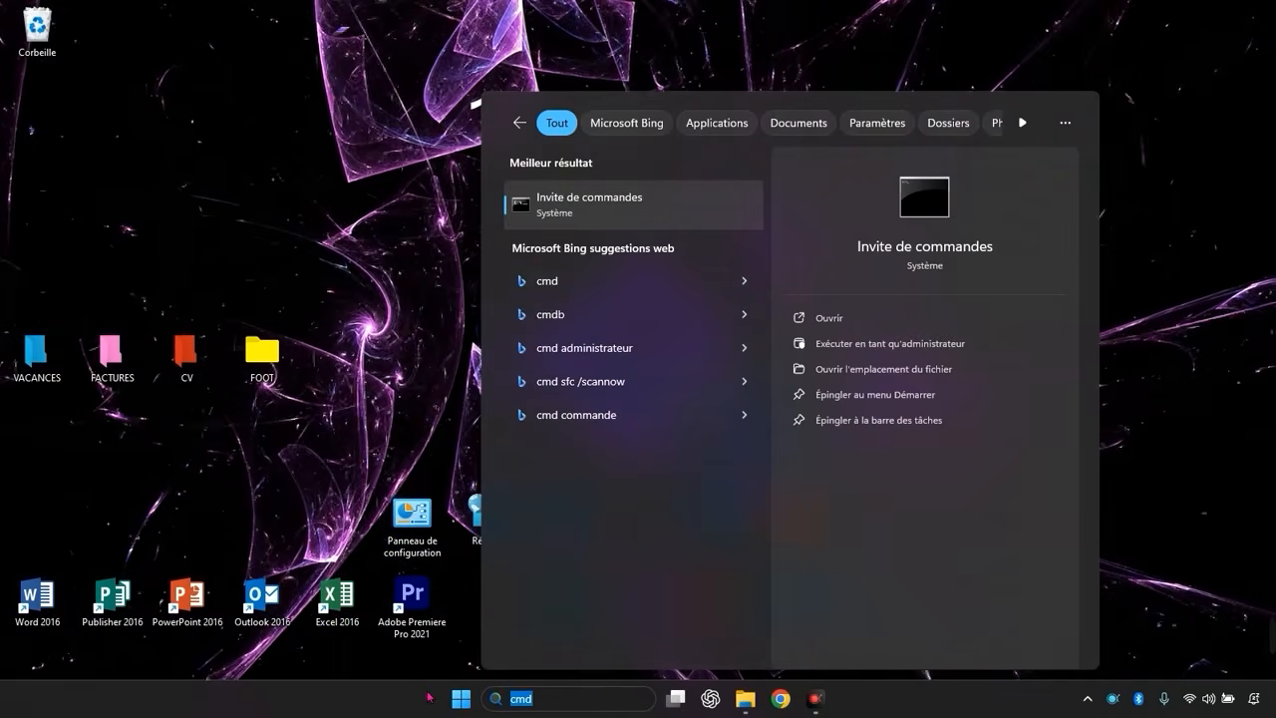
Step: Find "Exécuter" through the Windows search and run "temp" to open the Windows Temp folder
{"action": "type", "text": "excel 2016"}
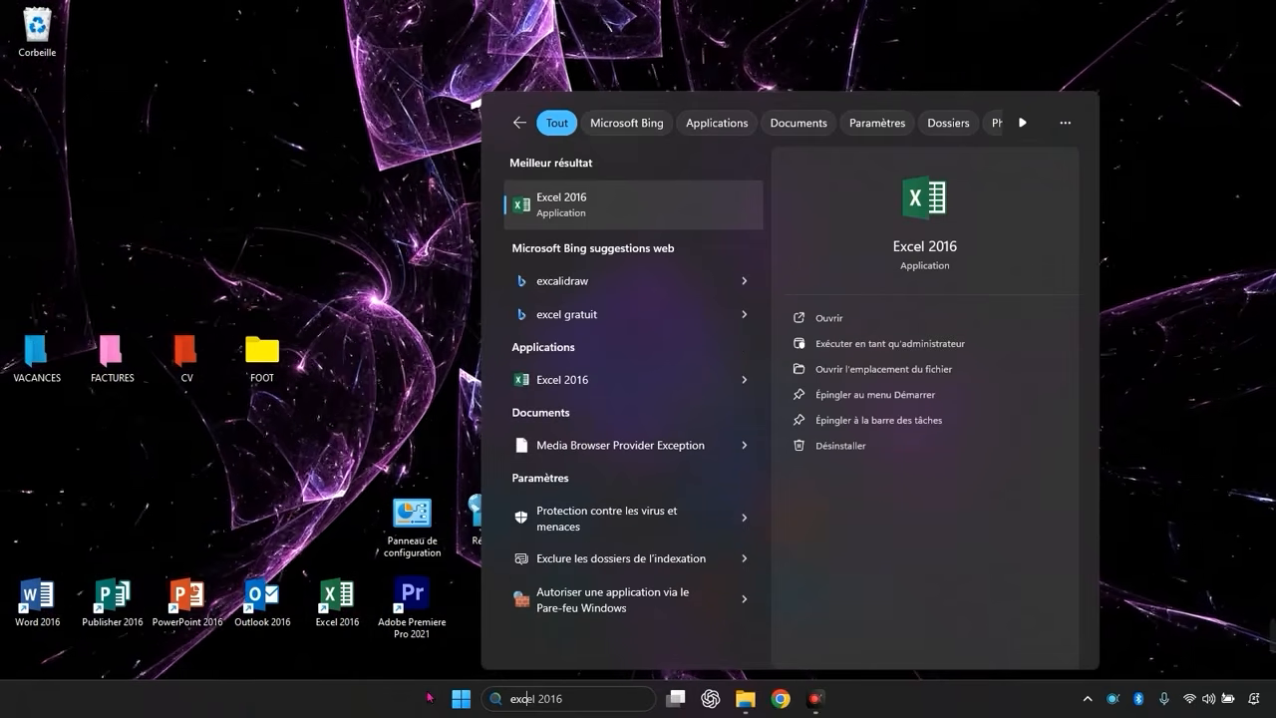
{"action": "key", "text": "BackSpace"}
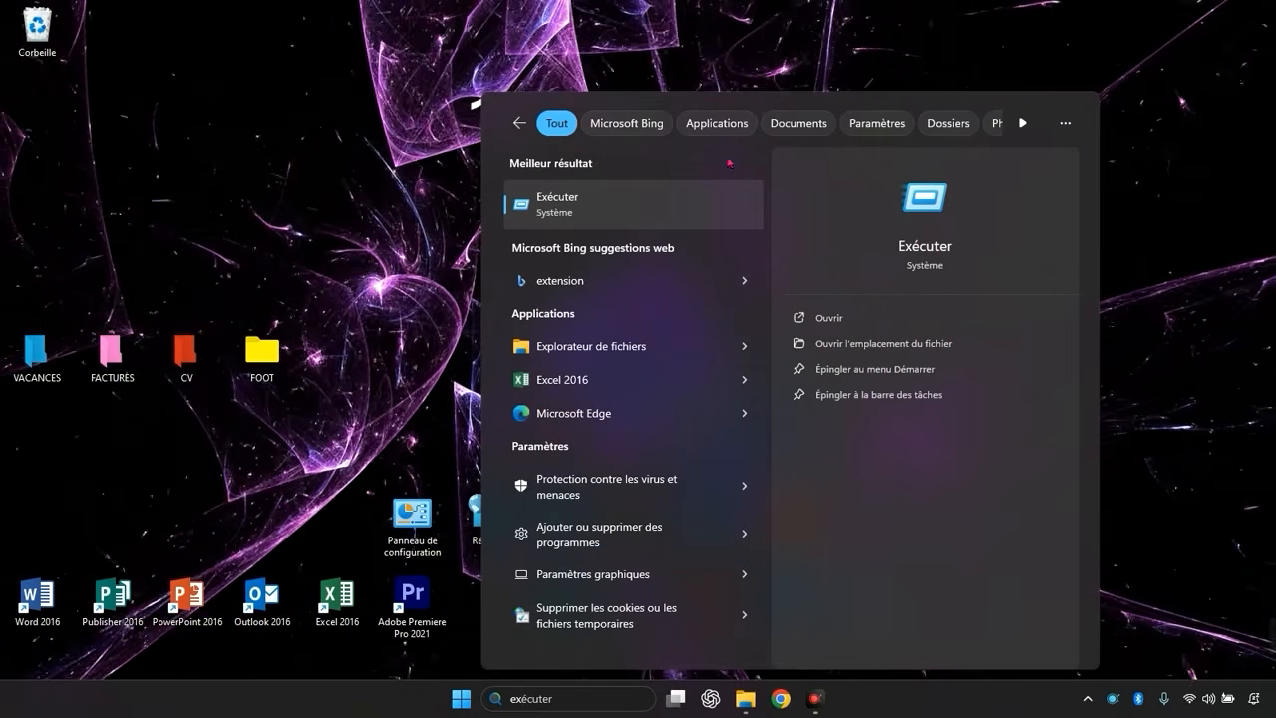
{"action": "left_click", "coordinate": [629, 194]}
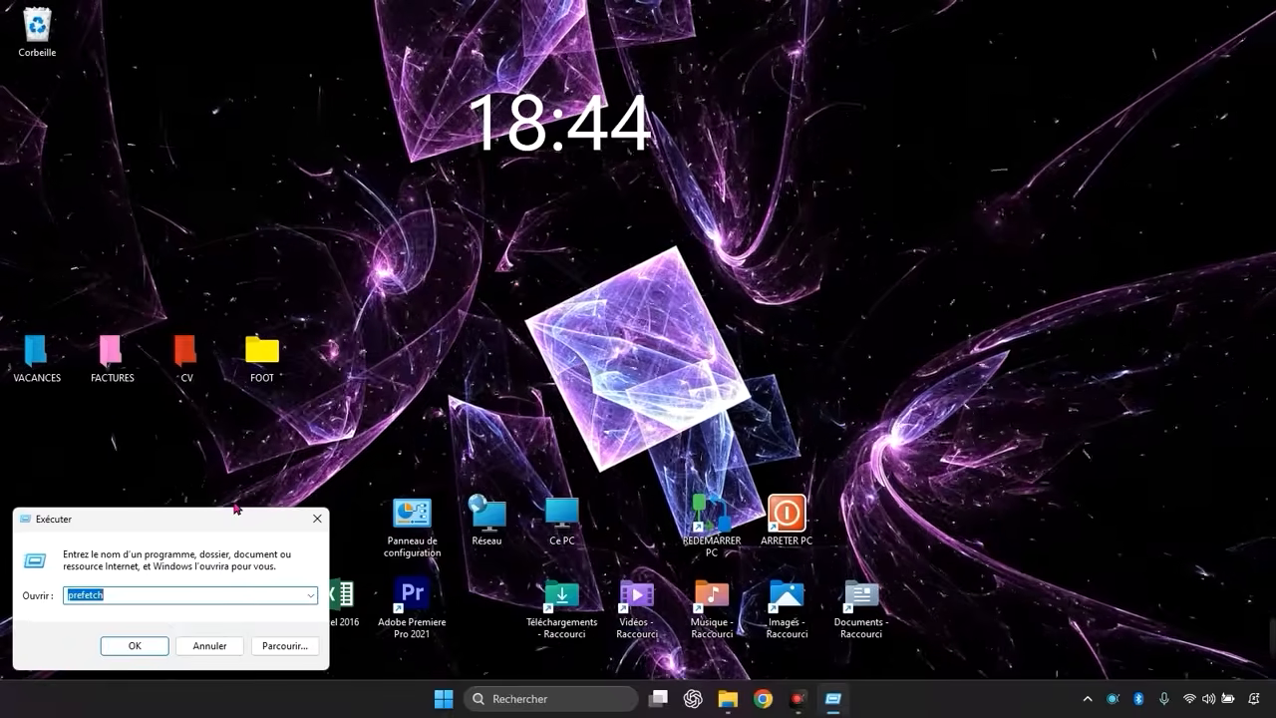
{"action": "type", "text": "temp"}
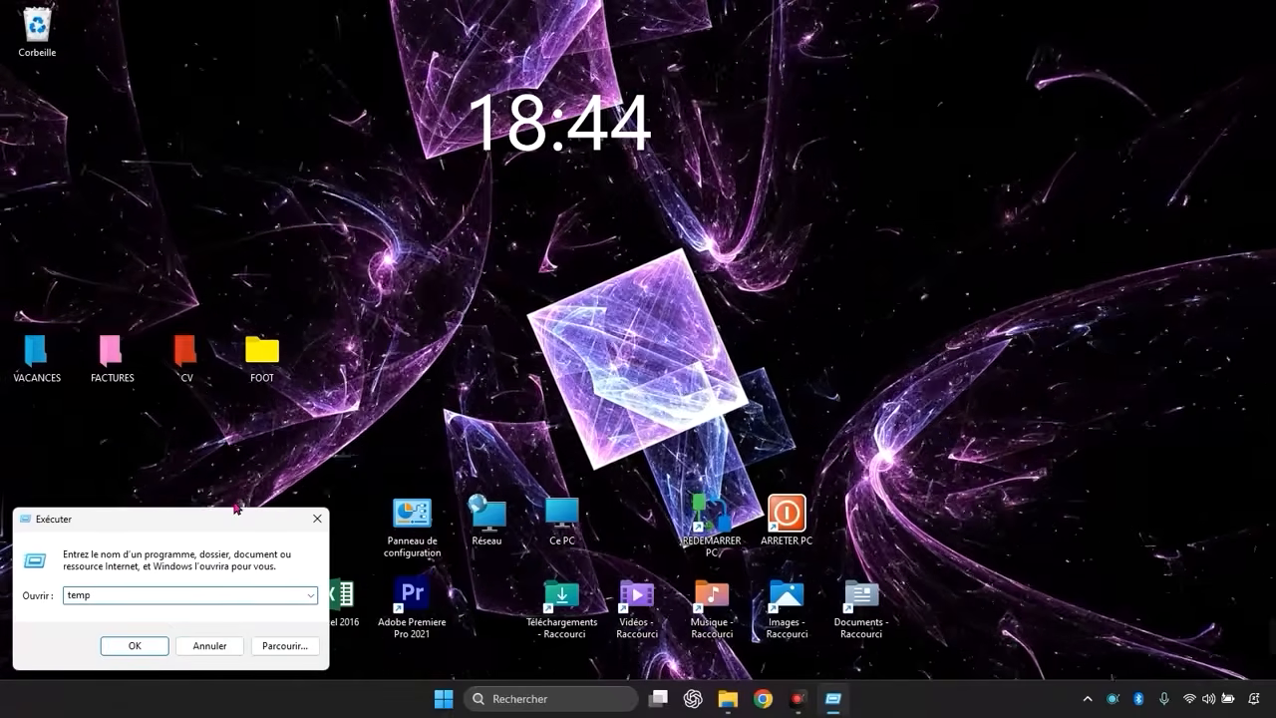
{"action": "left_click", "coordinate": [135, 646]}
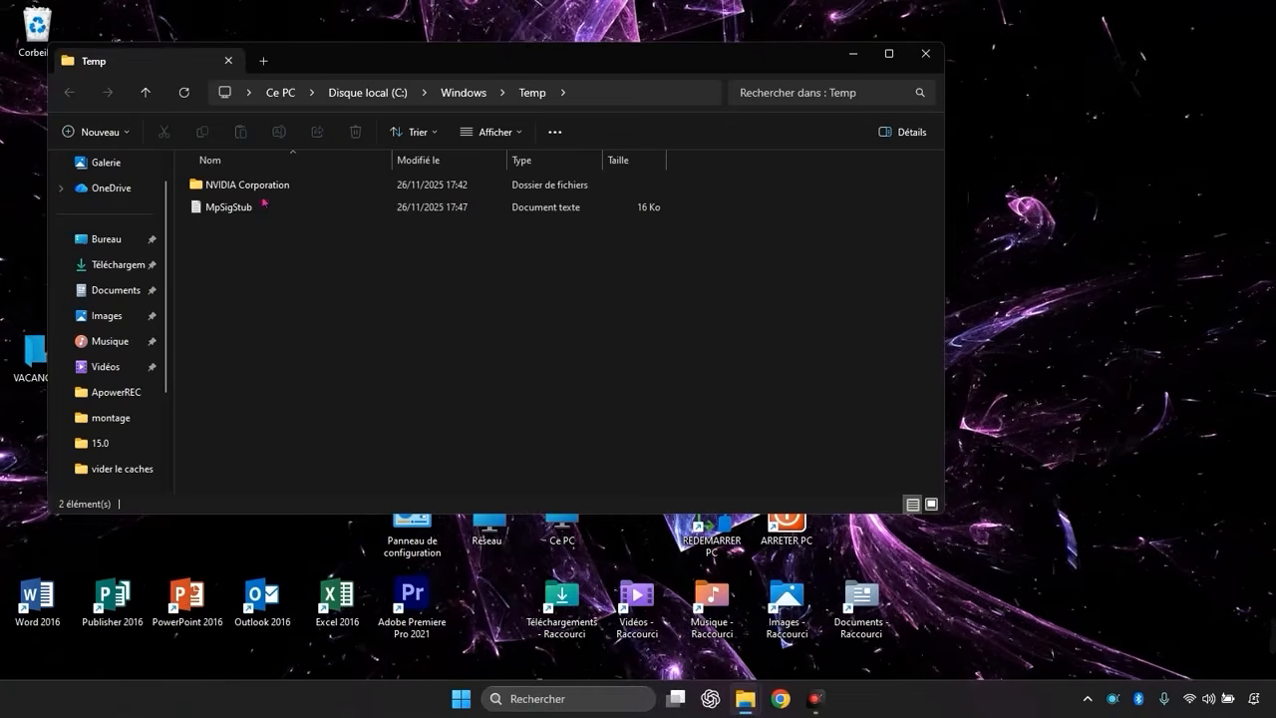
Step: Delete everything in the Windows Temp folder and close the folder window
{"action": "key", "text": "ctrl+a"}
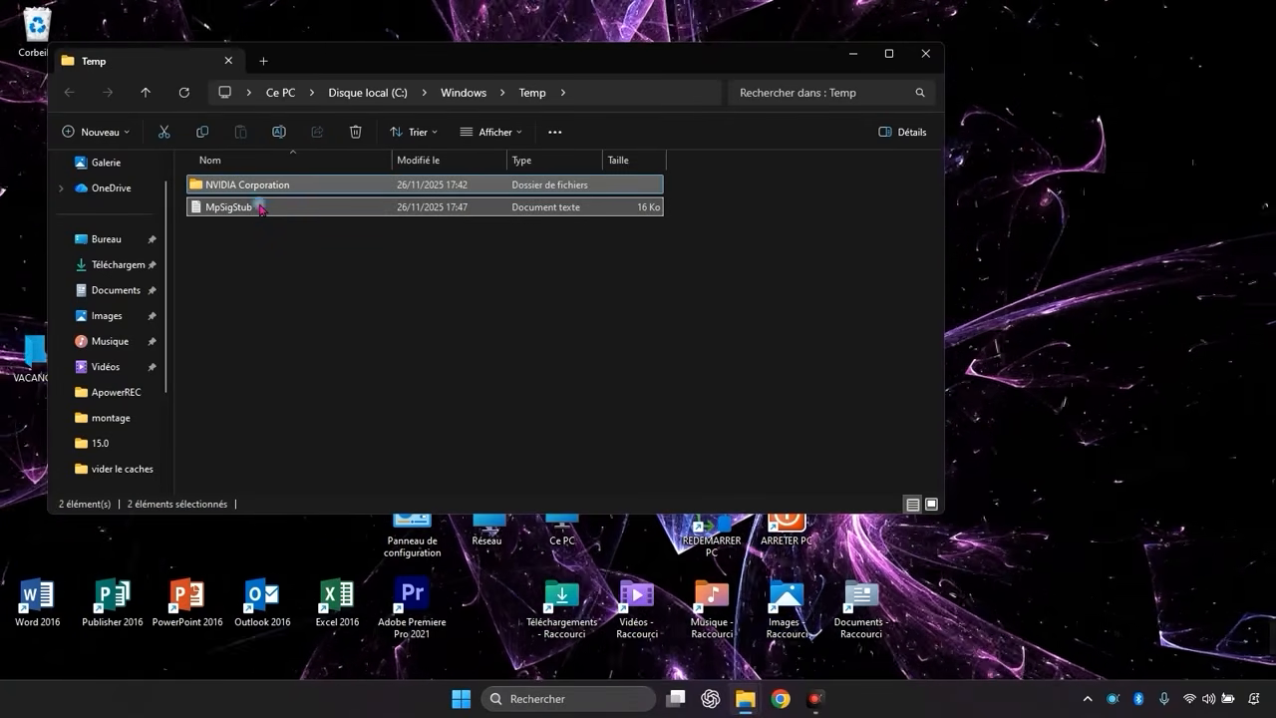
{"action": "right_click", "coordinate": [260, 209]}
{"action": "left_click", "coordinate": [375, 222]}
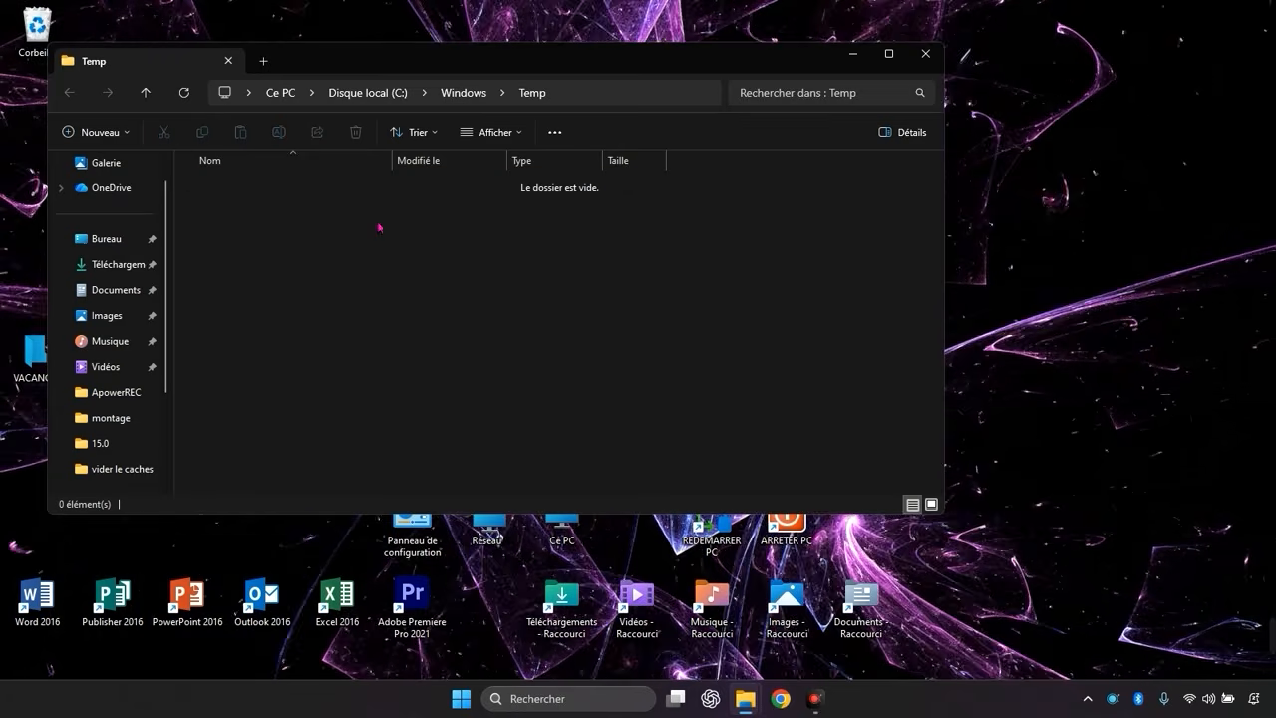
{"action": "left_click", "coordinate": [924, 53]}
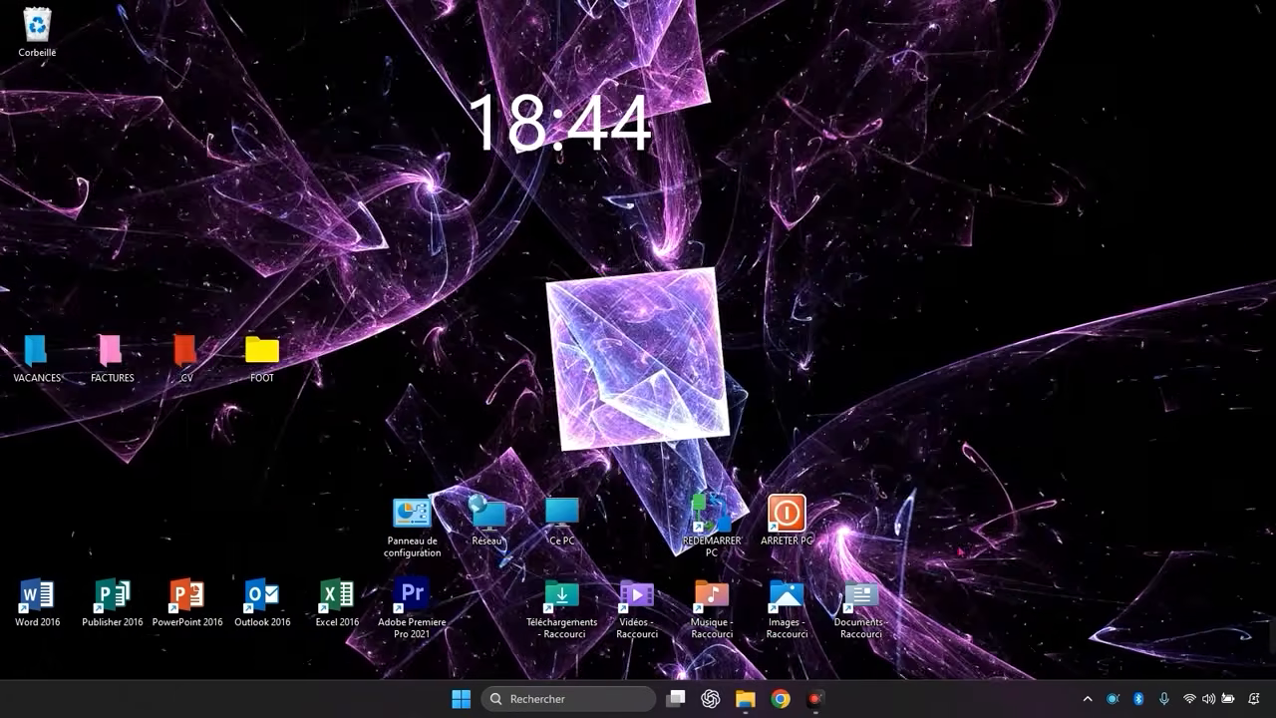
Step: Open the "Exécuter" dialog through the Windows search and run "%temp%" to open the user's temporary folder
{"action": "left_click", "coordinate": [586, 700]}
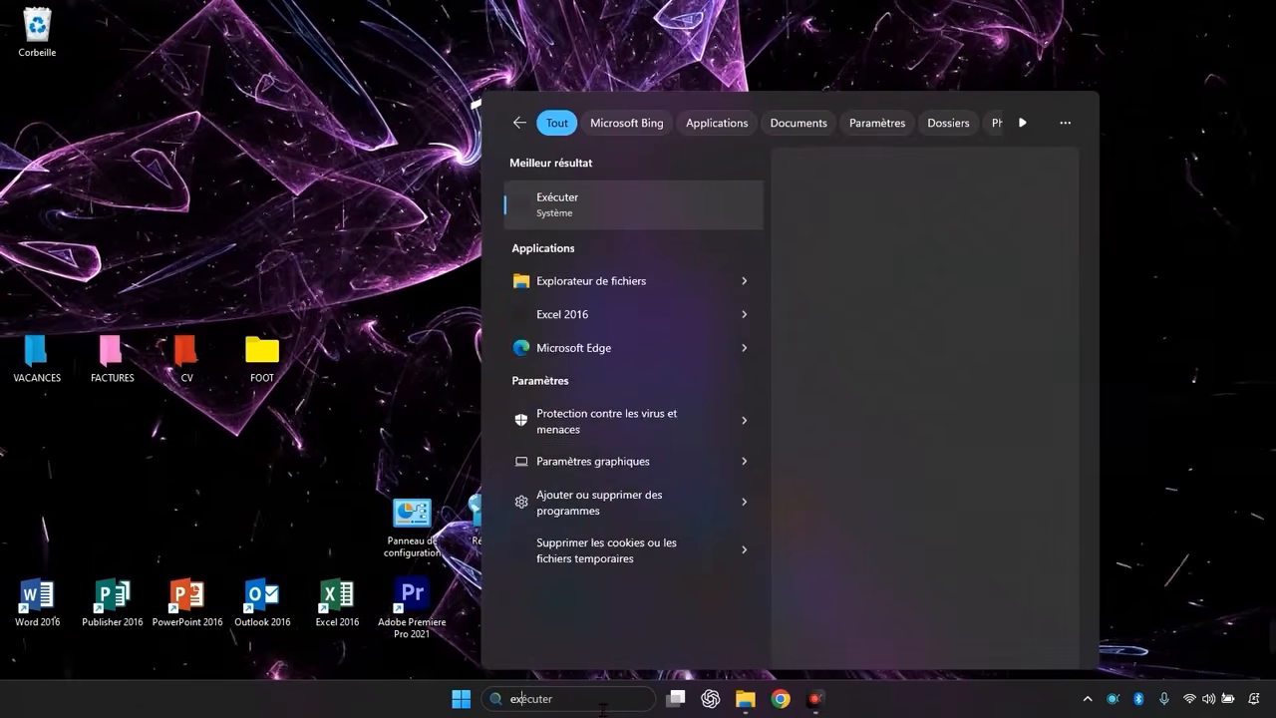
{"action": "left_click", "coordinate": [581, 202]}
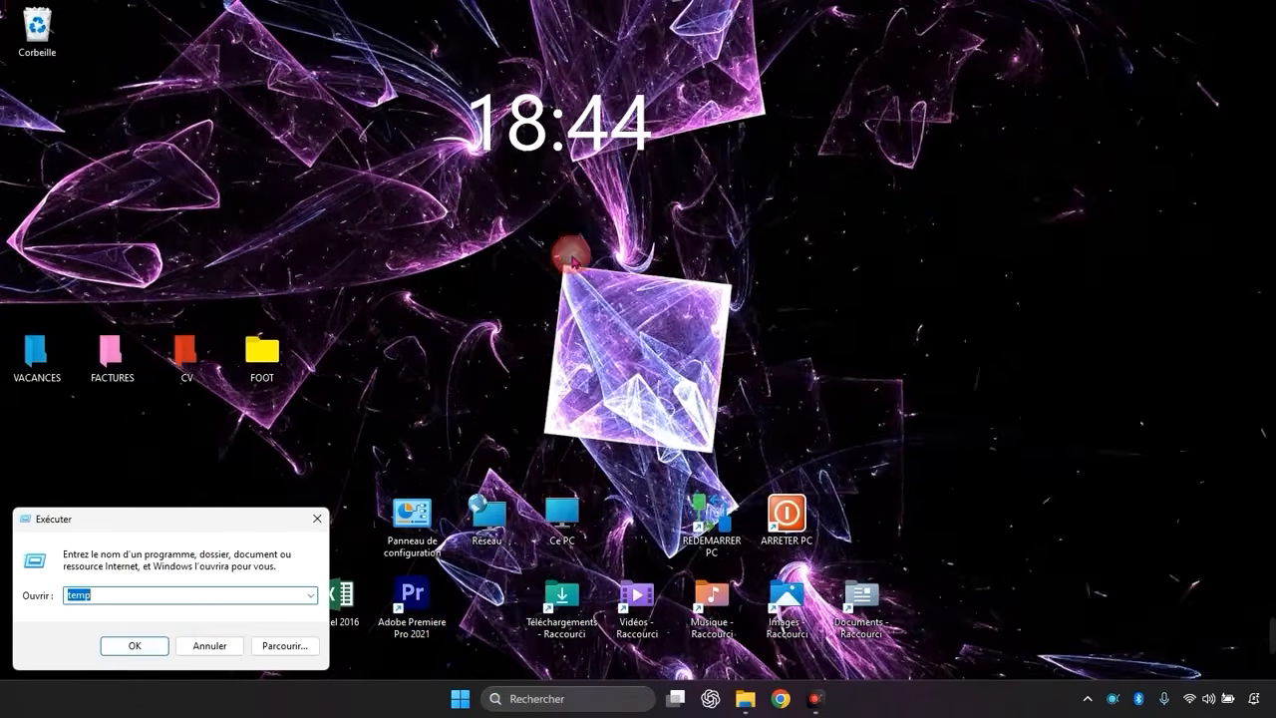
{"action": "type", "text": "%"}
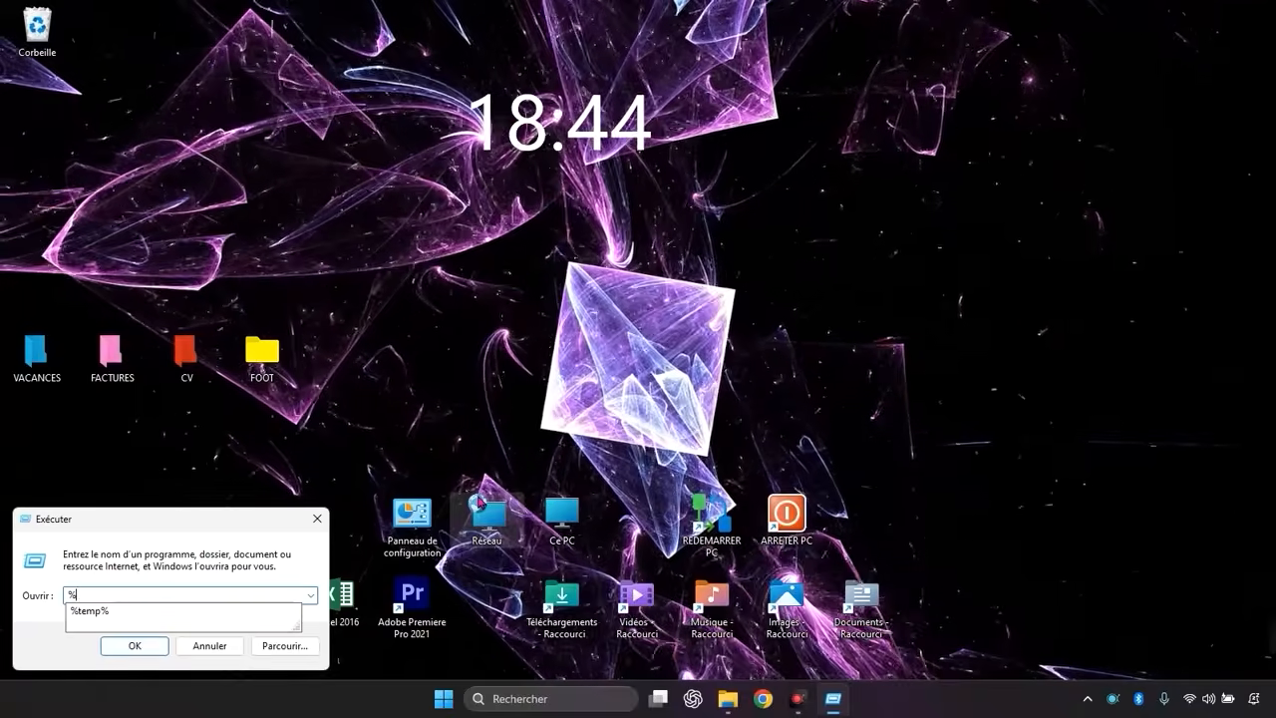
{"action": "type", "text": "temps"}
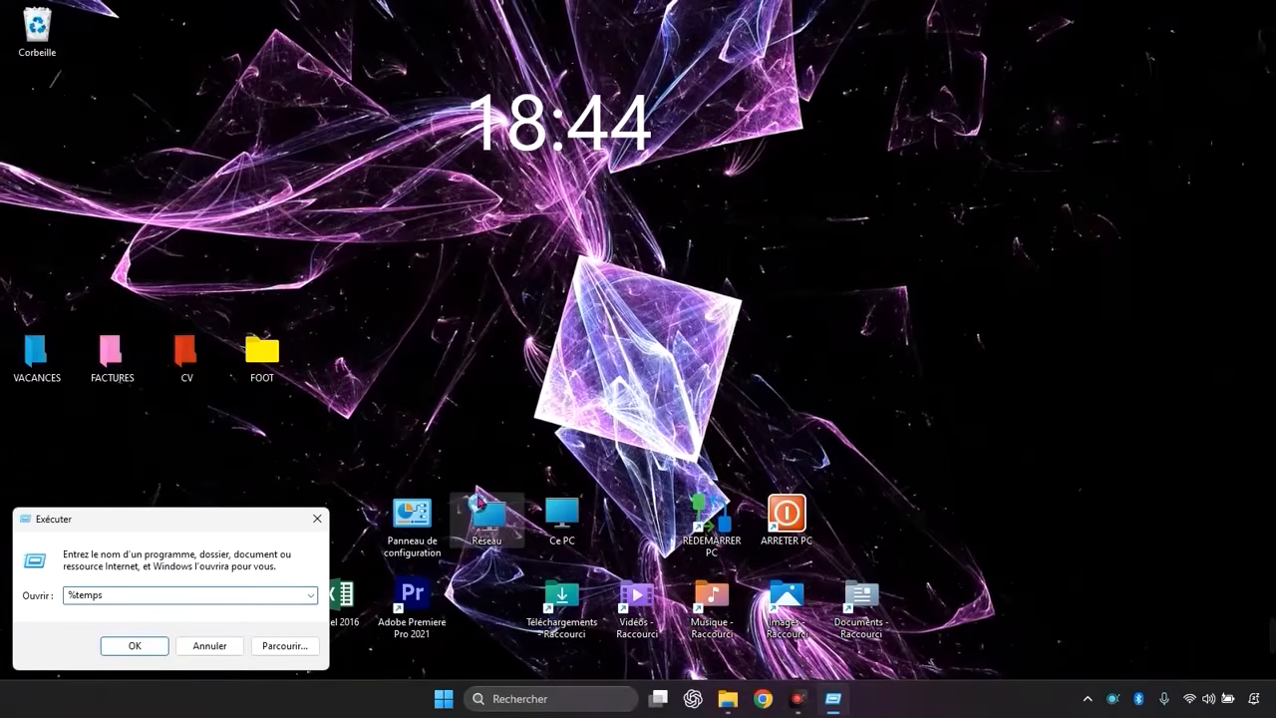
{"action": "key", "text": "BackSpace"}
{"action": "type", "text": "%"}
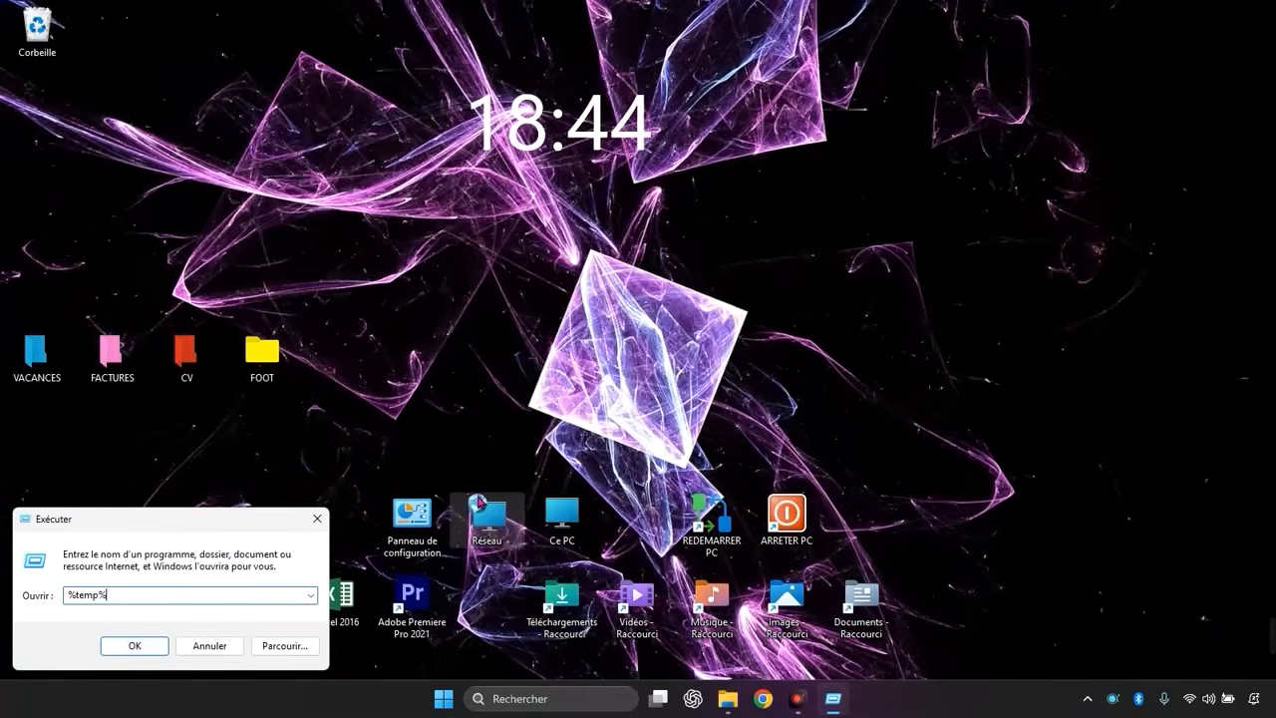
{"action": "key", "text": "Return"}
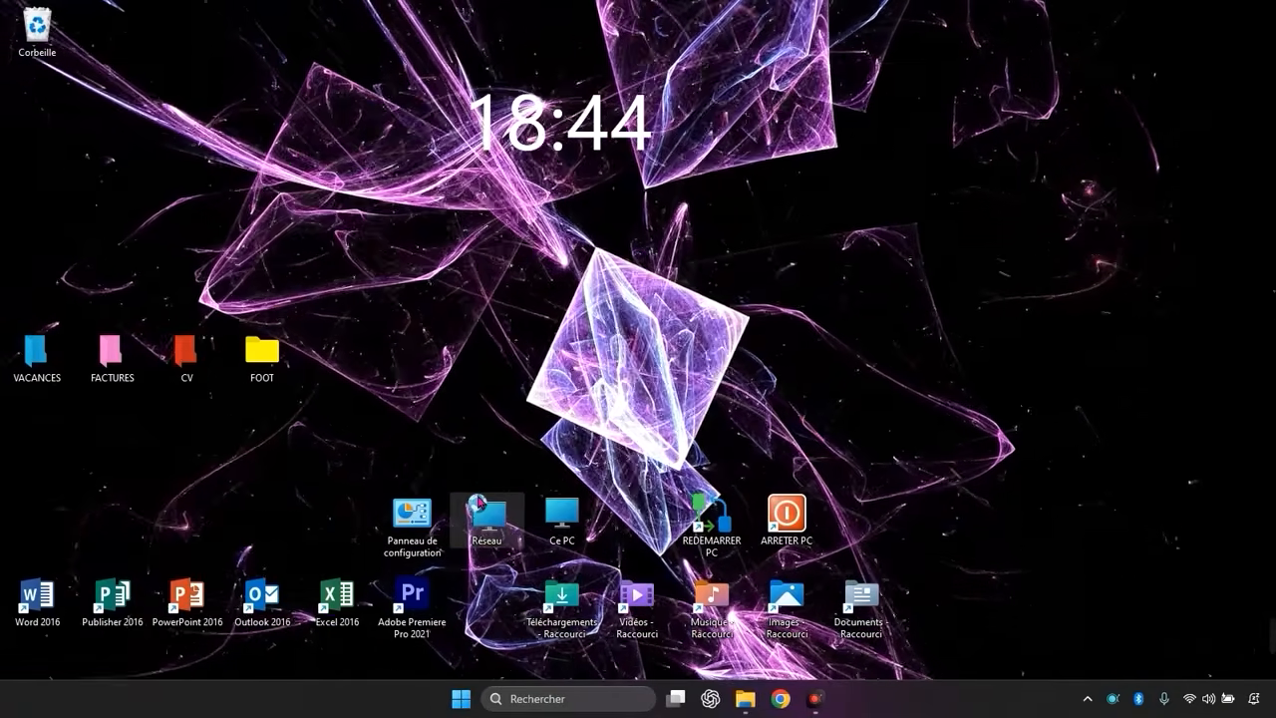
Step: Delete all items in the AppData\Local\Temp folder, skip the files in use, and close the folder window
{"action": "scroll", "coordinate": [389, 359], "scroll_direction": "down", "scroll_amount": 3}
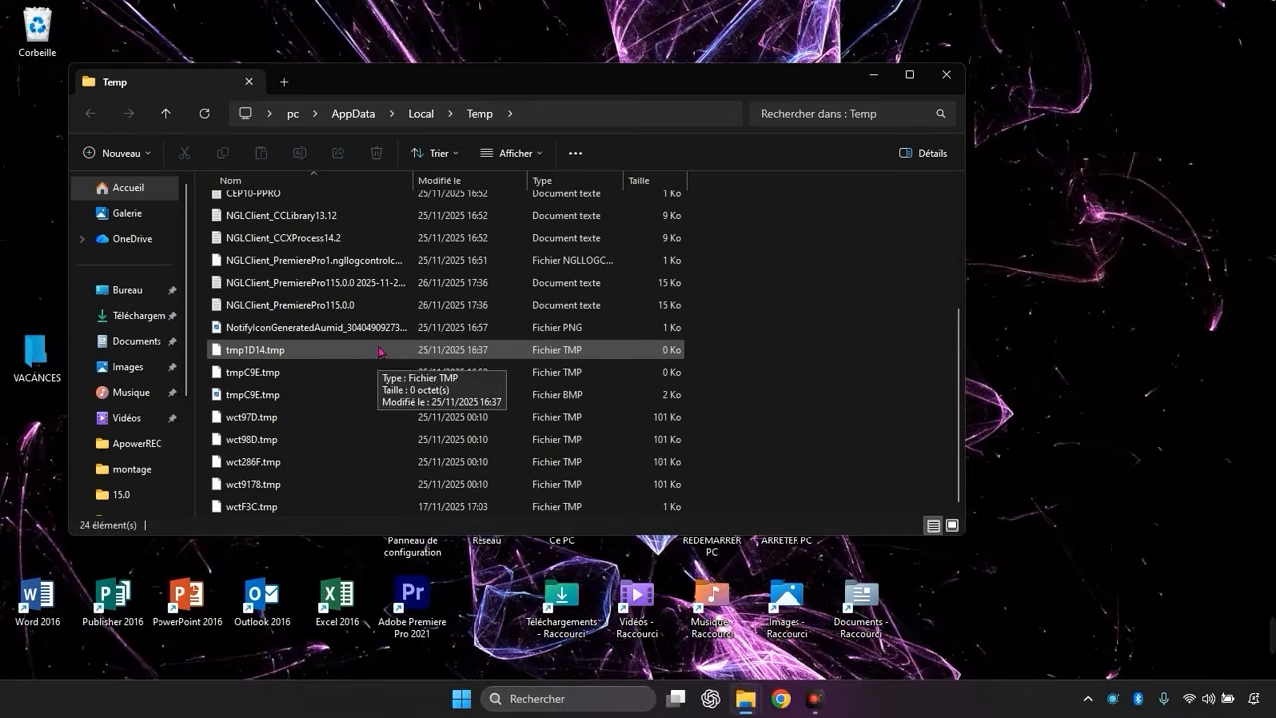
{"action": "scroll", "coordinate": [389, 374], "scroll_direction": "up", "scroll_amount": 3}
{"action": "left_click", "coordinate": [367, 318]}
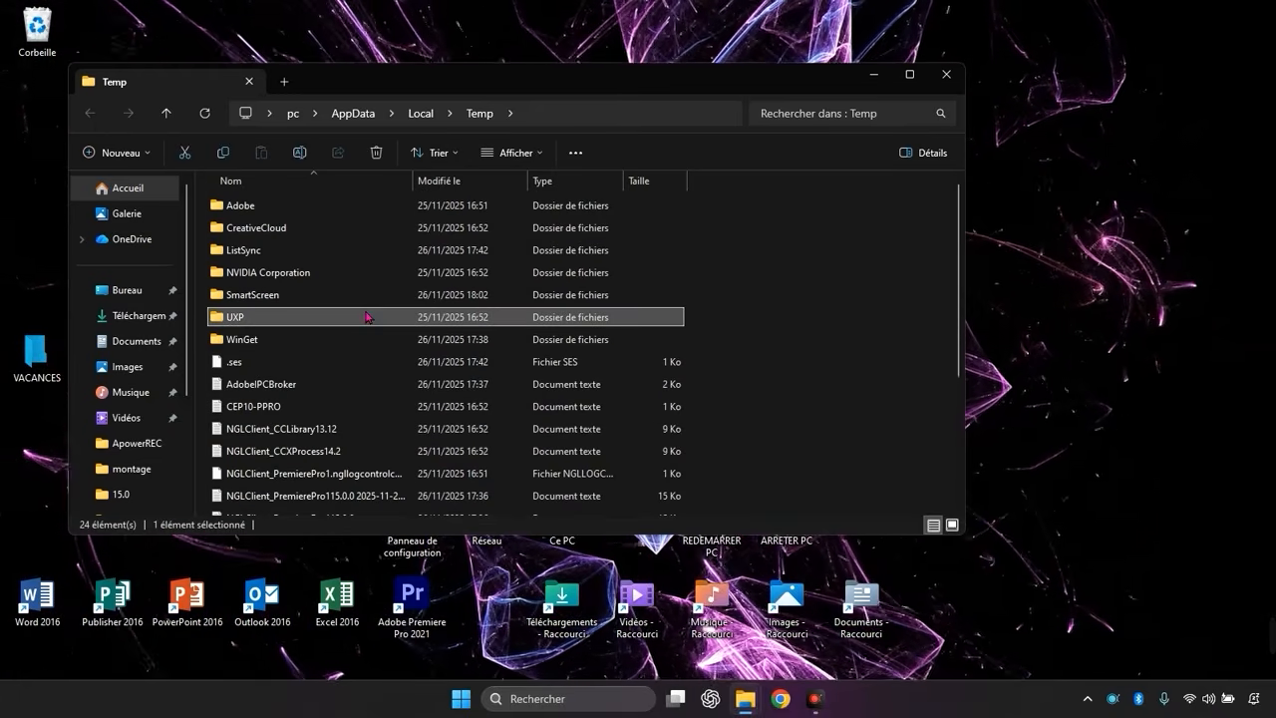
{"action": "key", "text": "ctrl+a"}
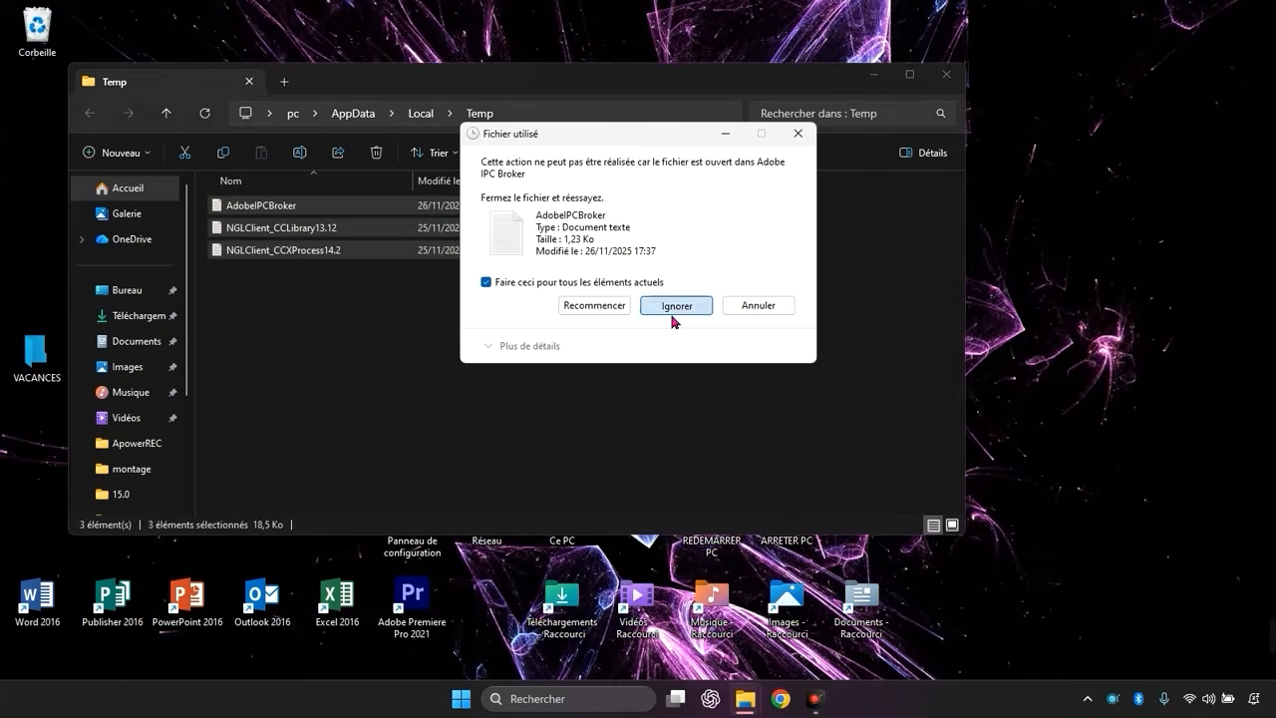
{"action": "left_click", "coordinate": [946, 75]}
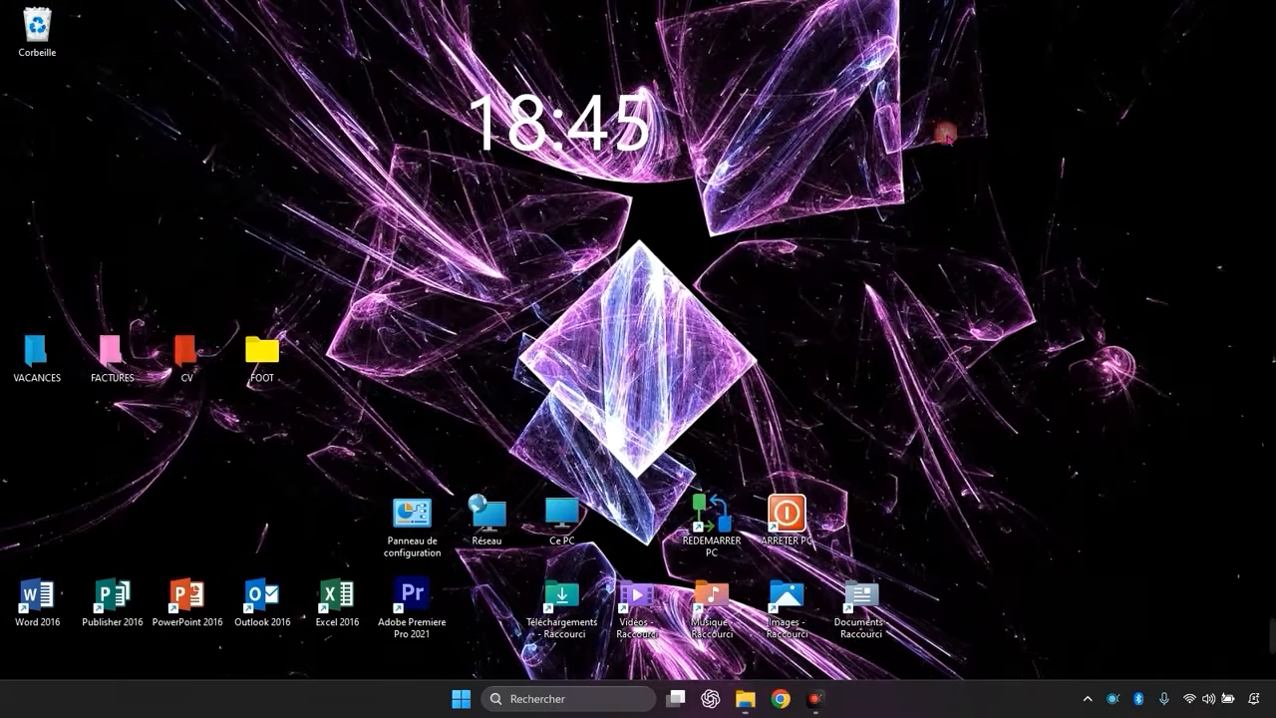
Step: Open the "Exécuter" dialog through the Windows search and run "cleanmgr" to start Disk Cleanup
{"action": "left_click", "coordinate": [559, 699]}
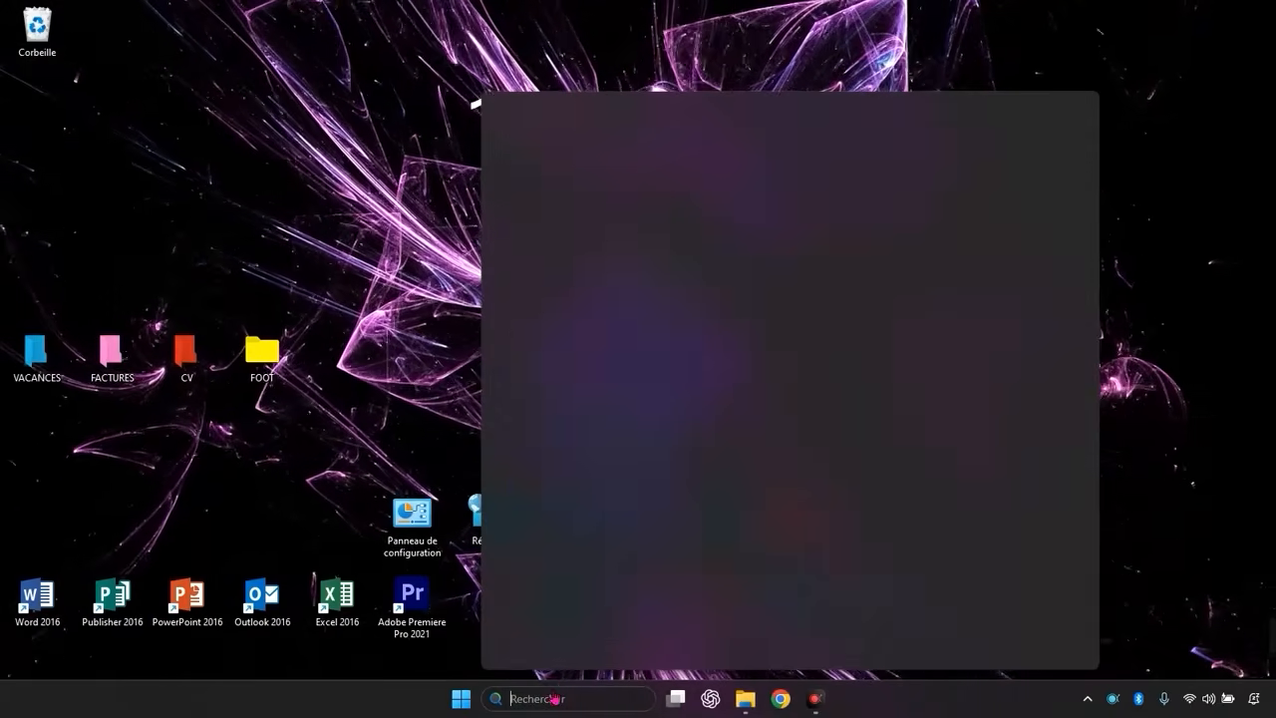
{"action": "type", "text": "exec"}
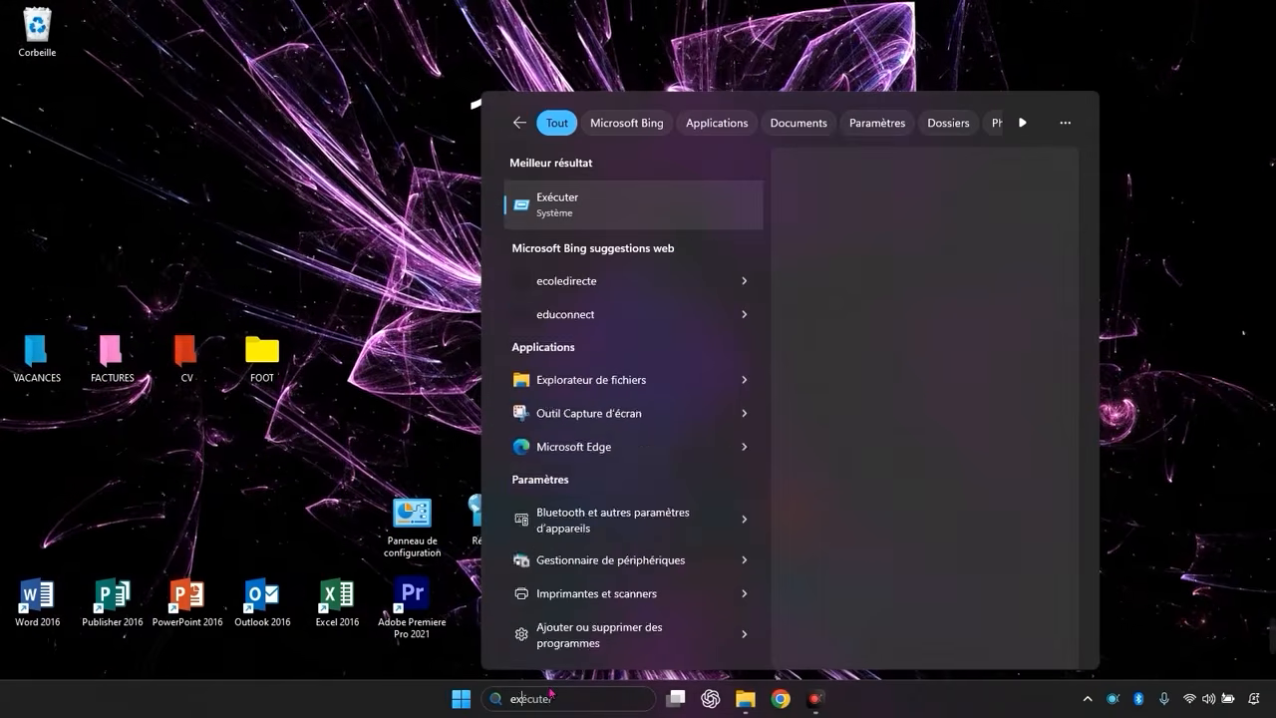
{"action": "left_click", "coordinate": [615, 219]}
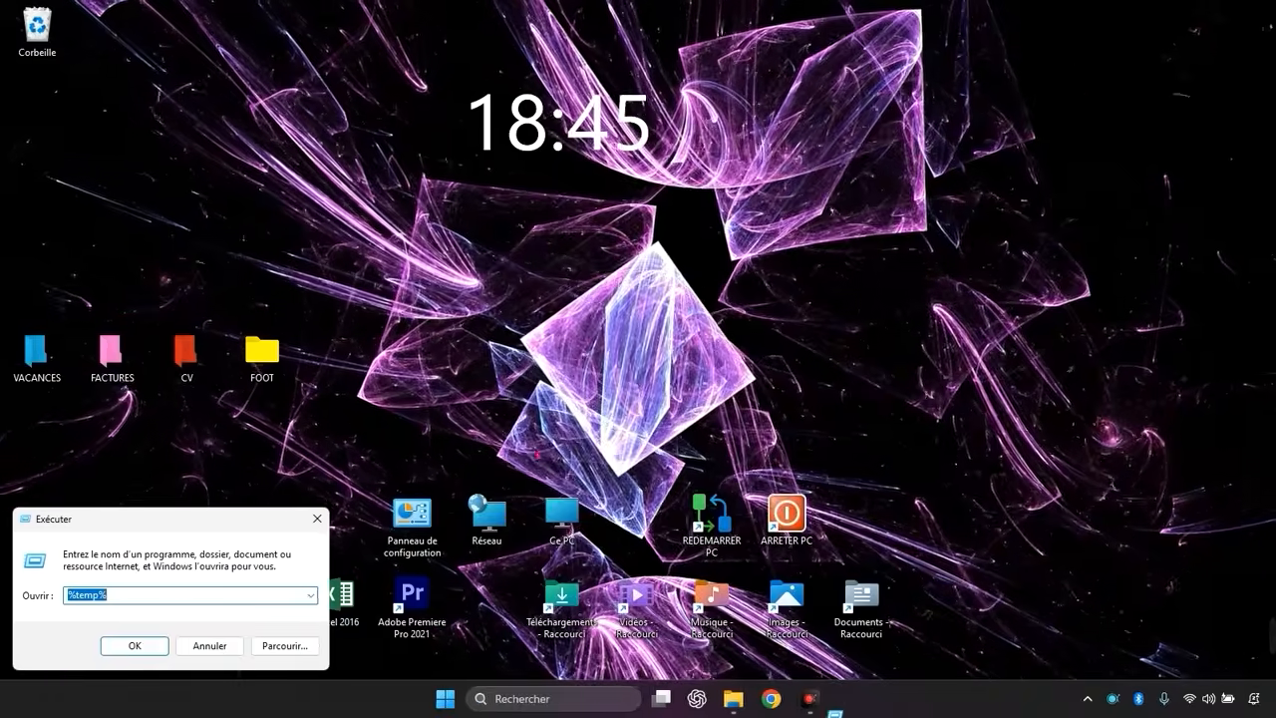
{"action": "type", "text": "clea"}
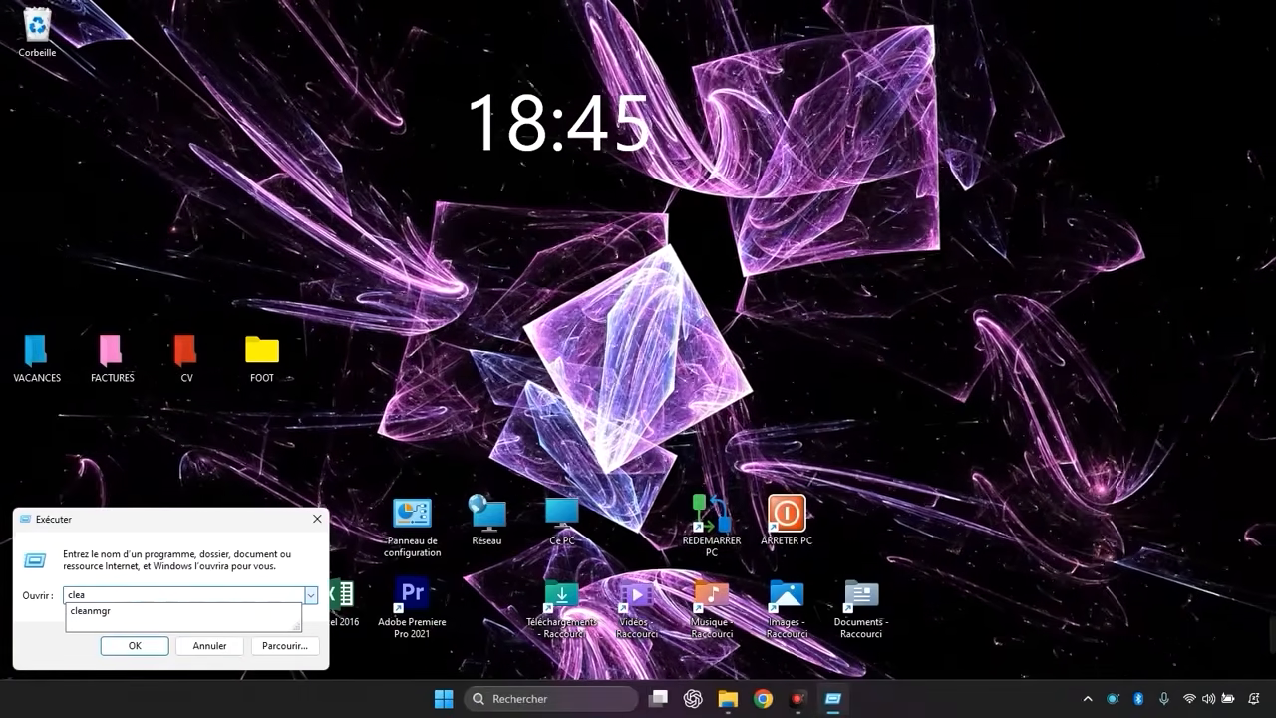
{"action": "type", "text": "nmgr"}
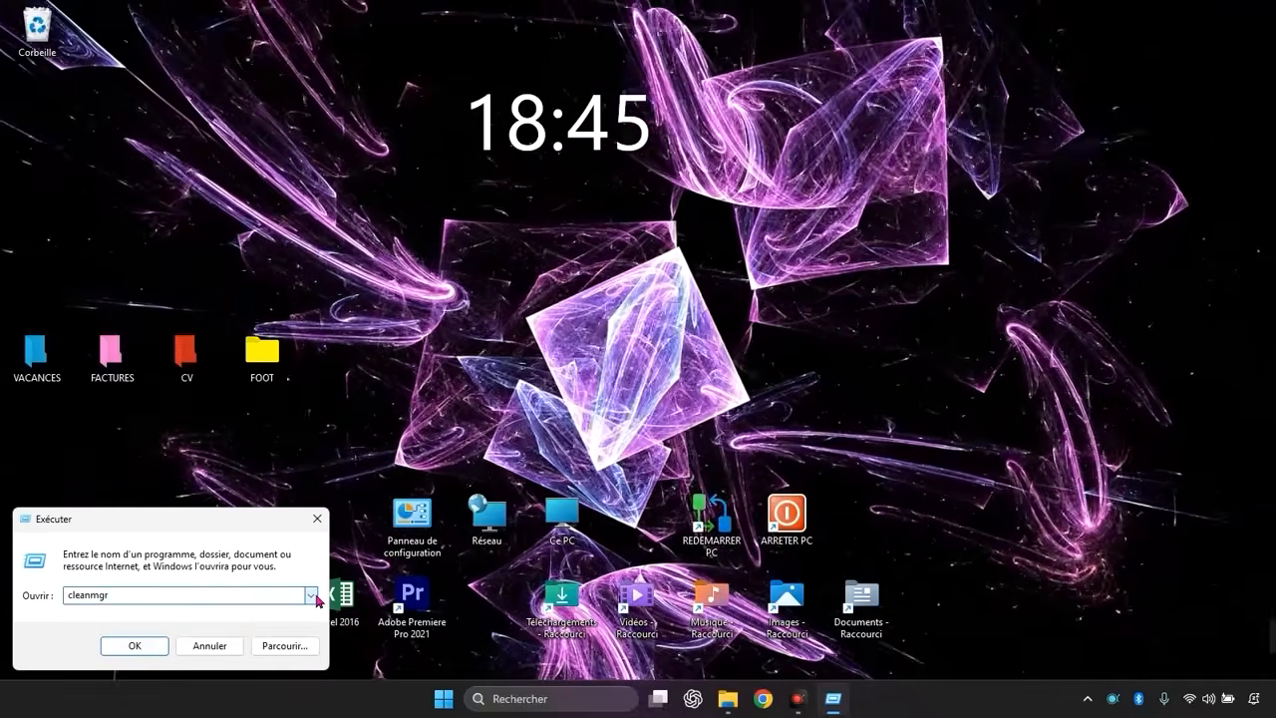
{"action": "key", "text": "Return"}
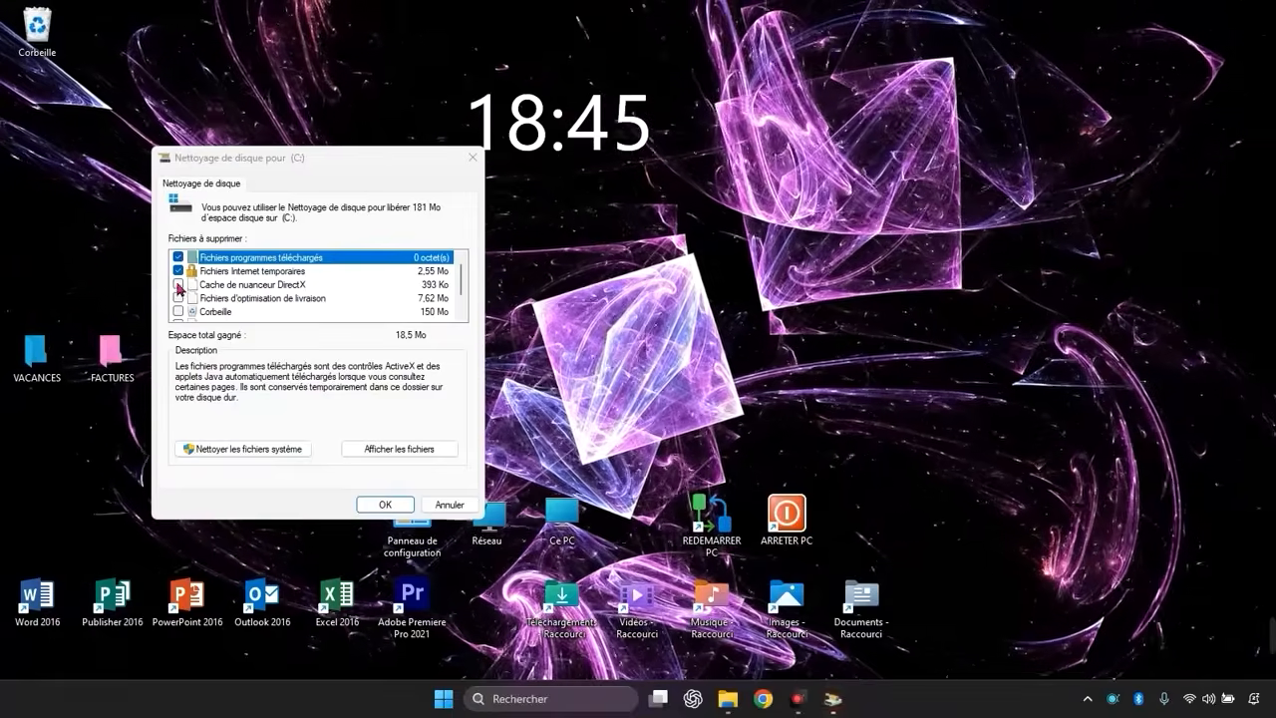
Step: Select all file categories, including Corbeille, Fichiers temporaires and Miniatures, in the cleanup of drive C: and permanently delete the files
{"action": "left_click", "coordinate": [179, 312]}
{"action": "scroll", "coordinate": [197, 306], "scroll_direction": "down", "scroll_amount": 1}
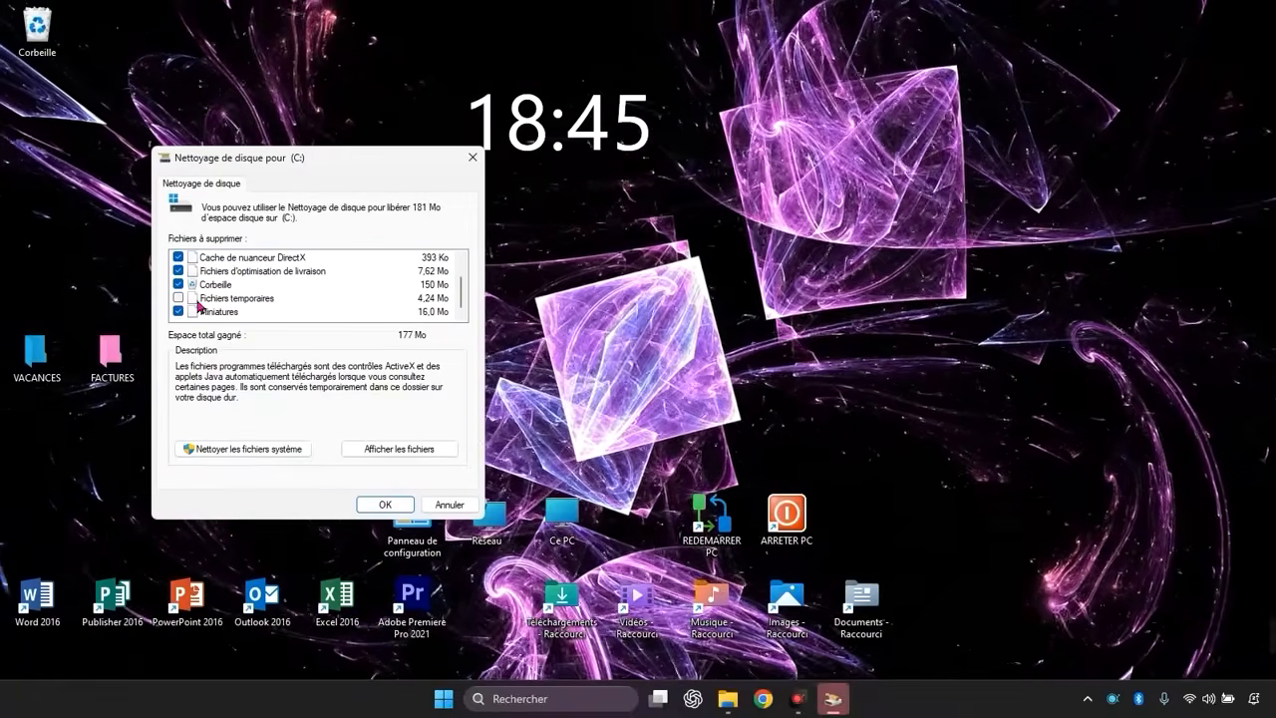
{"action": "scroll", "coordinate": [239, 294], "scroll_direction": "up", "scroll_amount": 1}
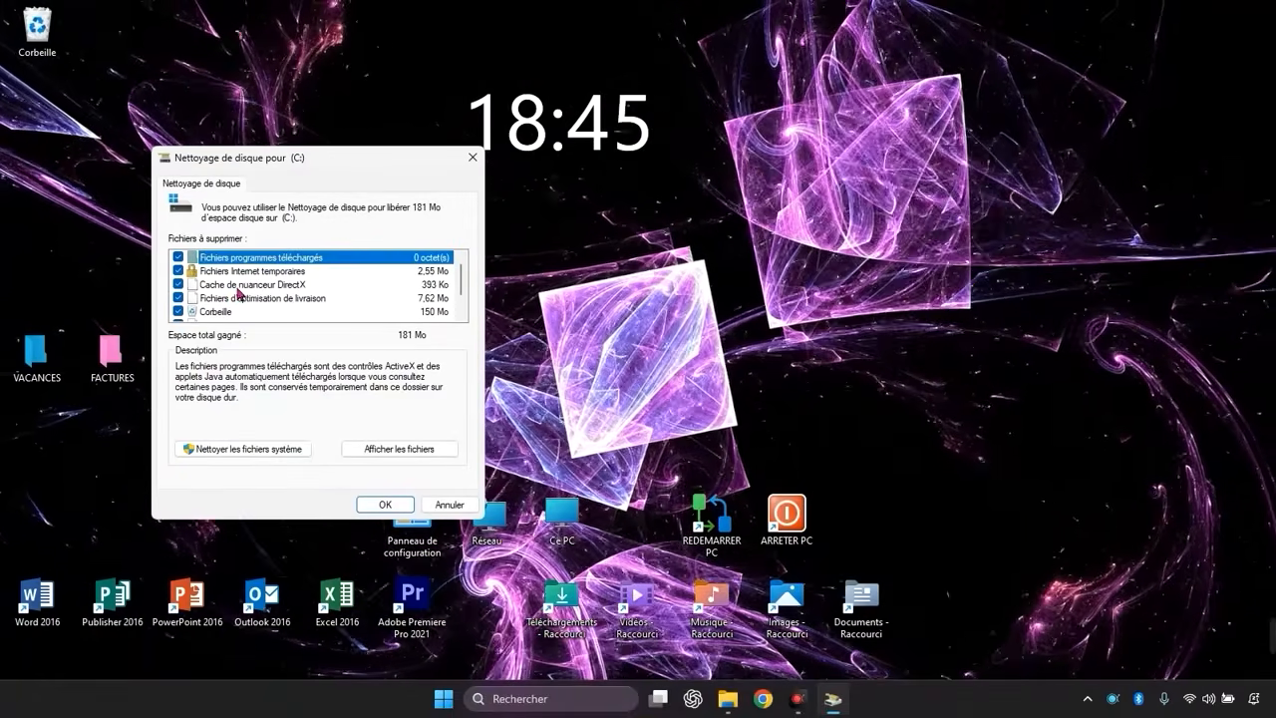
{"action": "scroll", "coordinate": [245, 299], "scroll_direction": "down", "scroll_amount": 1}
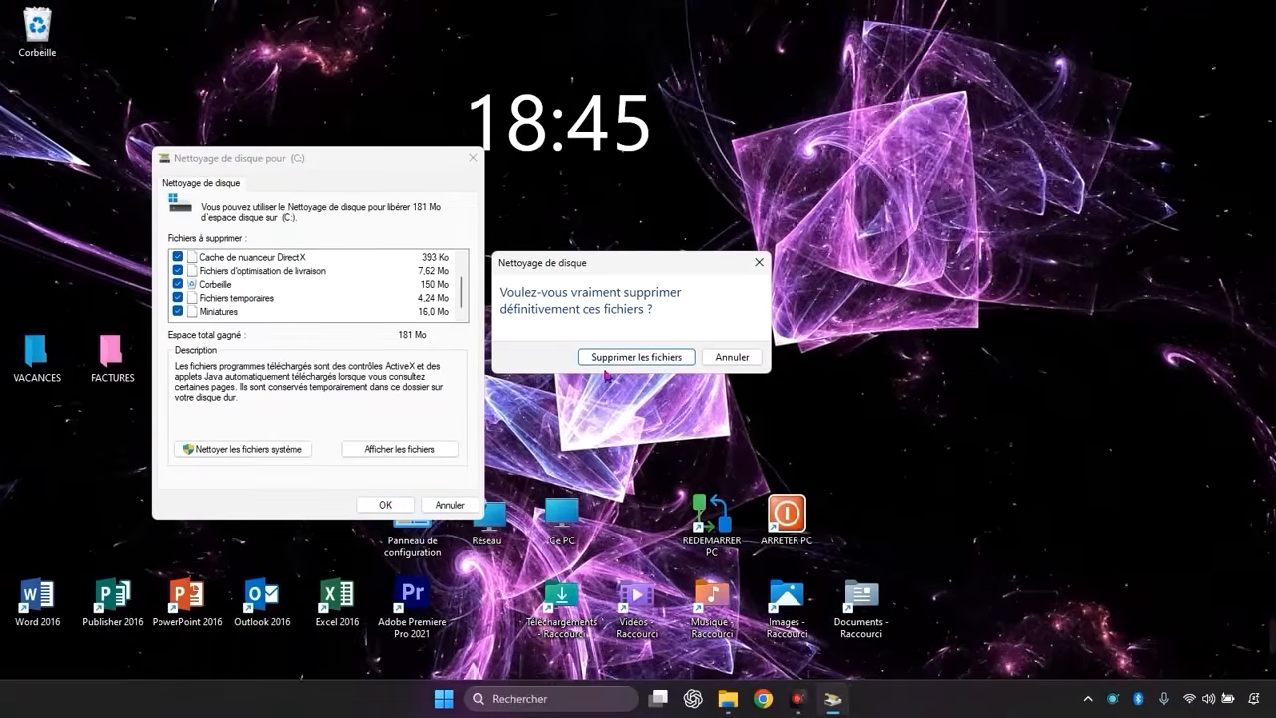
{"action": "left_click", "coordinate": [610, 363]}
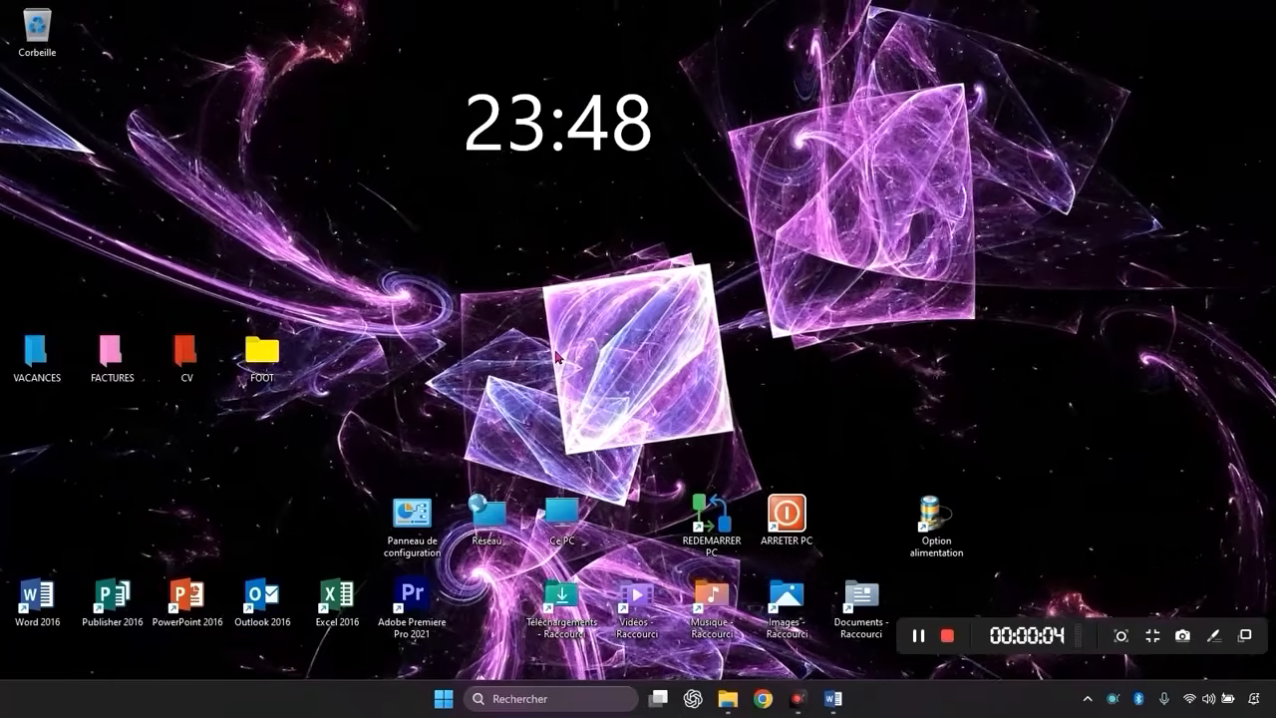
Step: Search Windows for "alim" and open "Choisir un mode de gestion d'alimentation"
{"action": "left_click", "coordinate": [560, 700]}
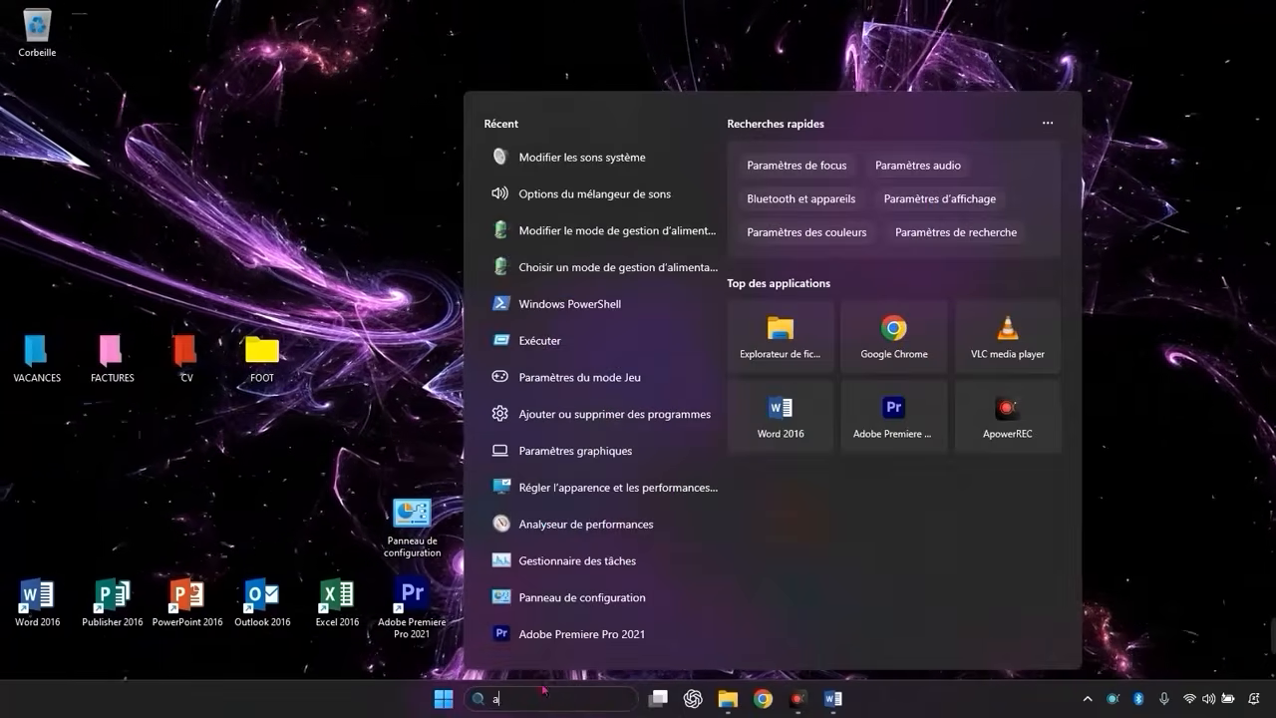
{"action": "type", "text": "alim"}
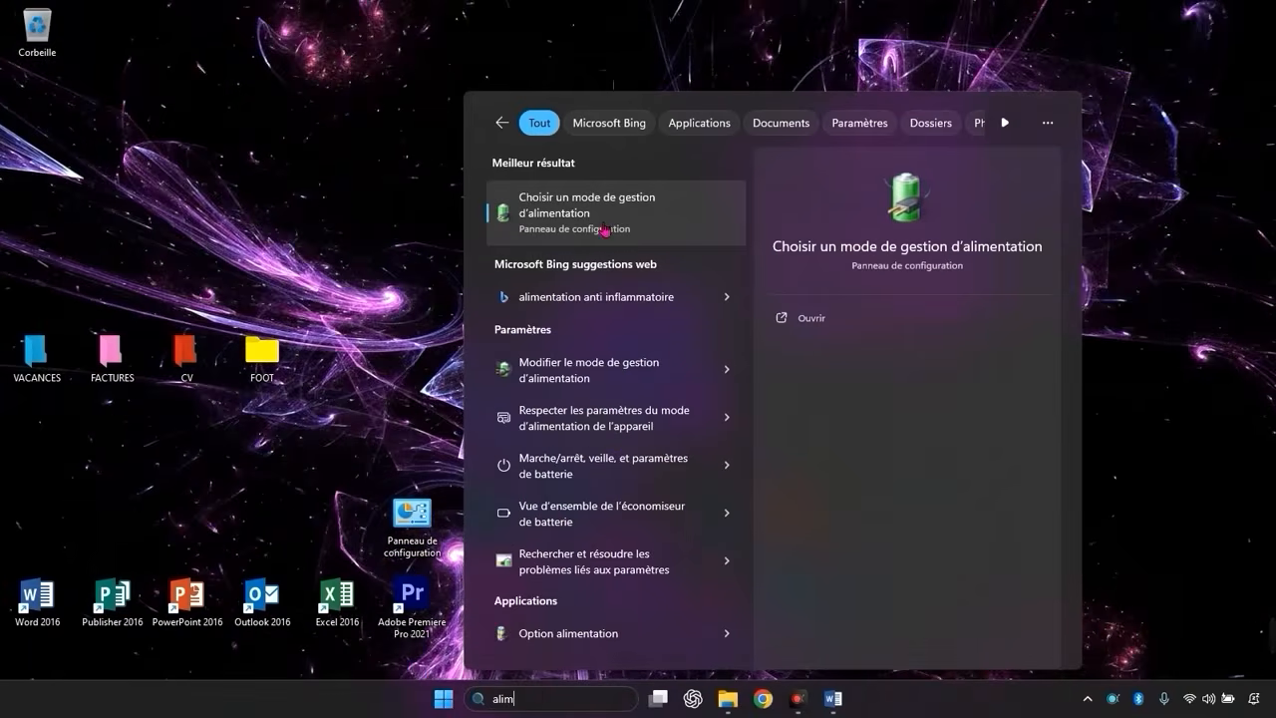
{"action": "left_click", "coordinate": [604, 227]}
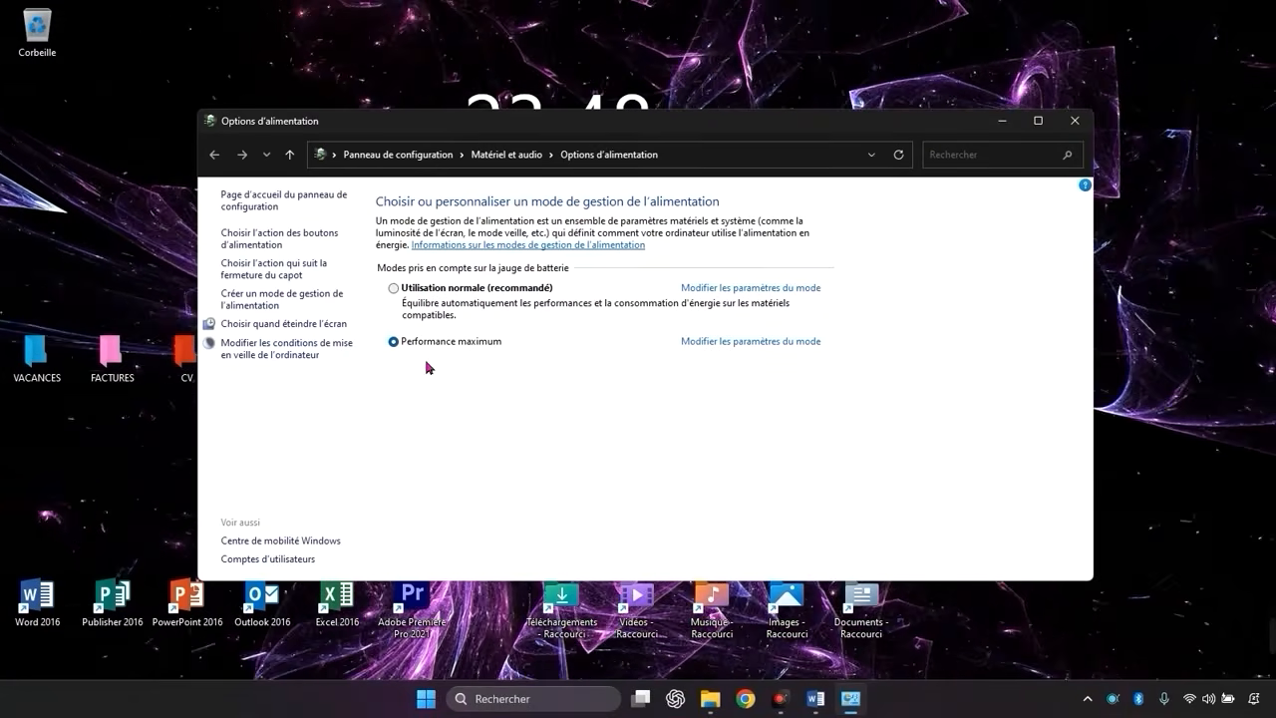
{"action": "left_click", "coordinate": [254, 303]}
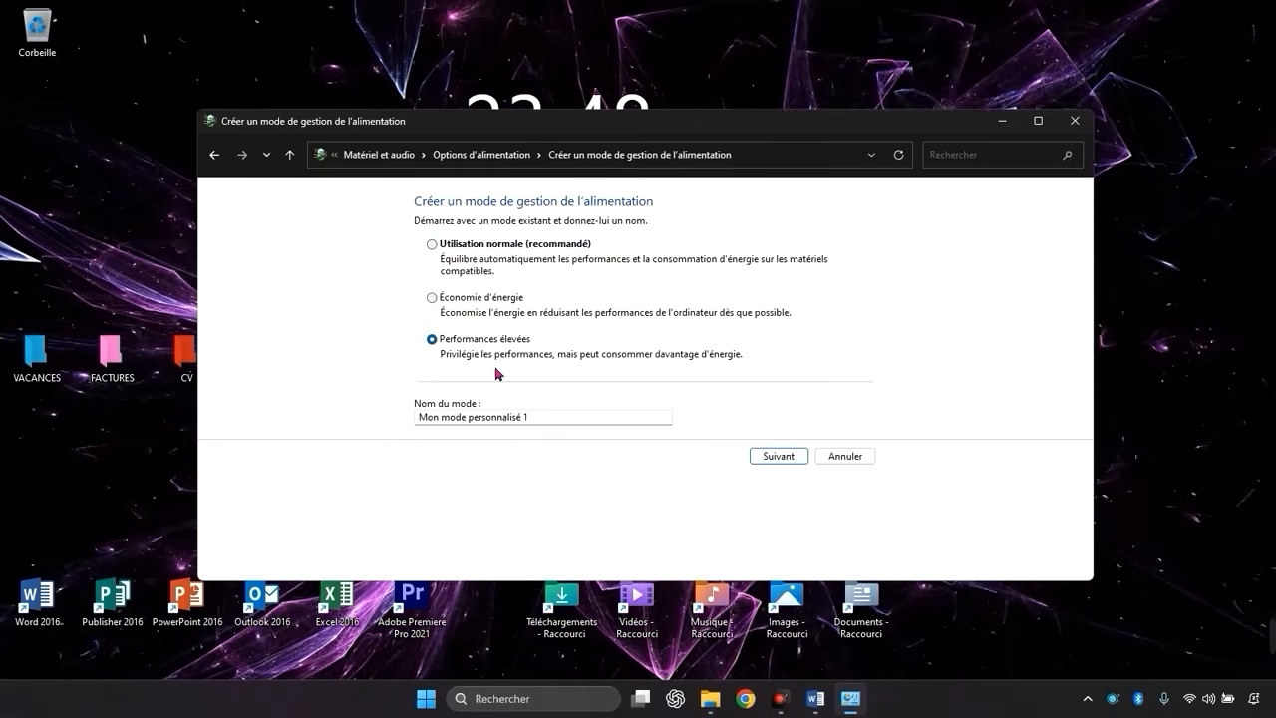
{"action": "triple_click", "coordinate": [540, 417]}
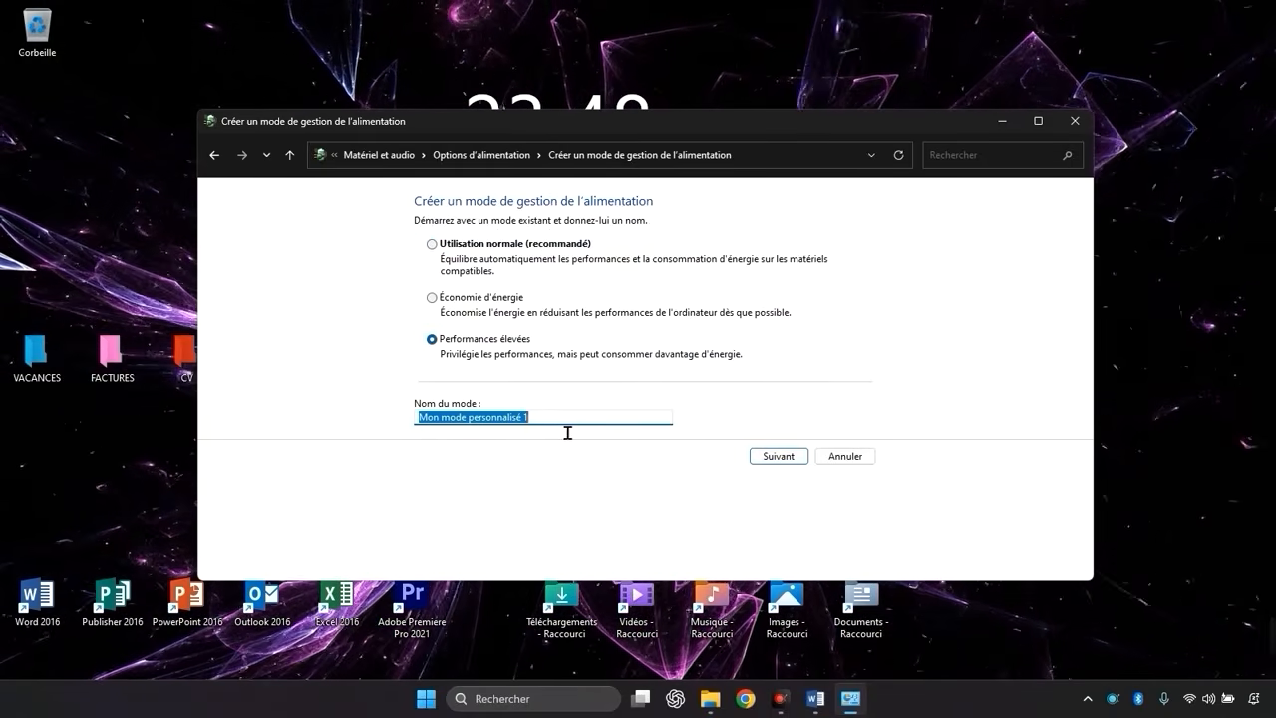
{"action": "type", "text": "mode perform"}
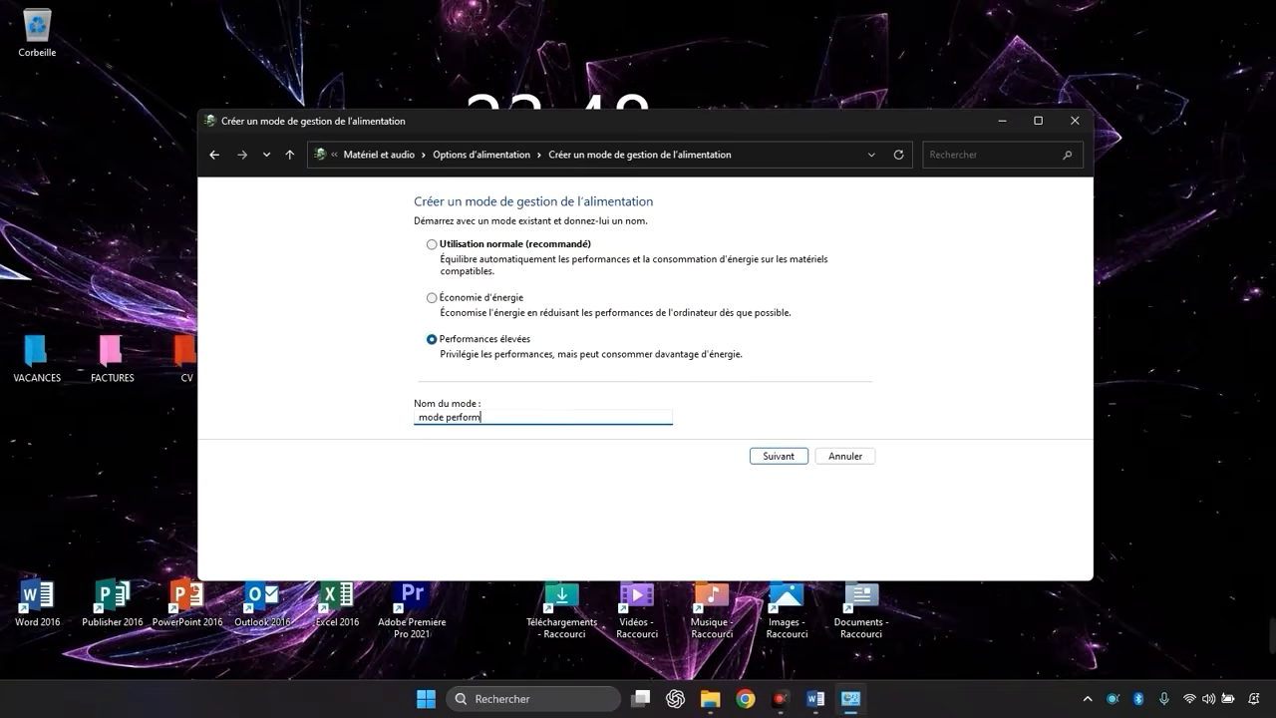
{"action": "type", "text": "ance"}
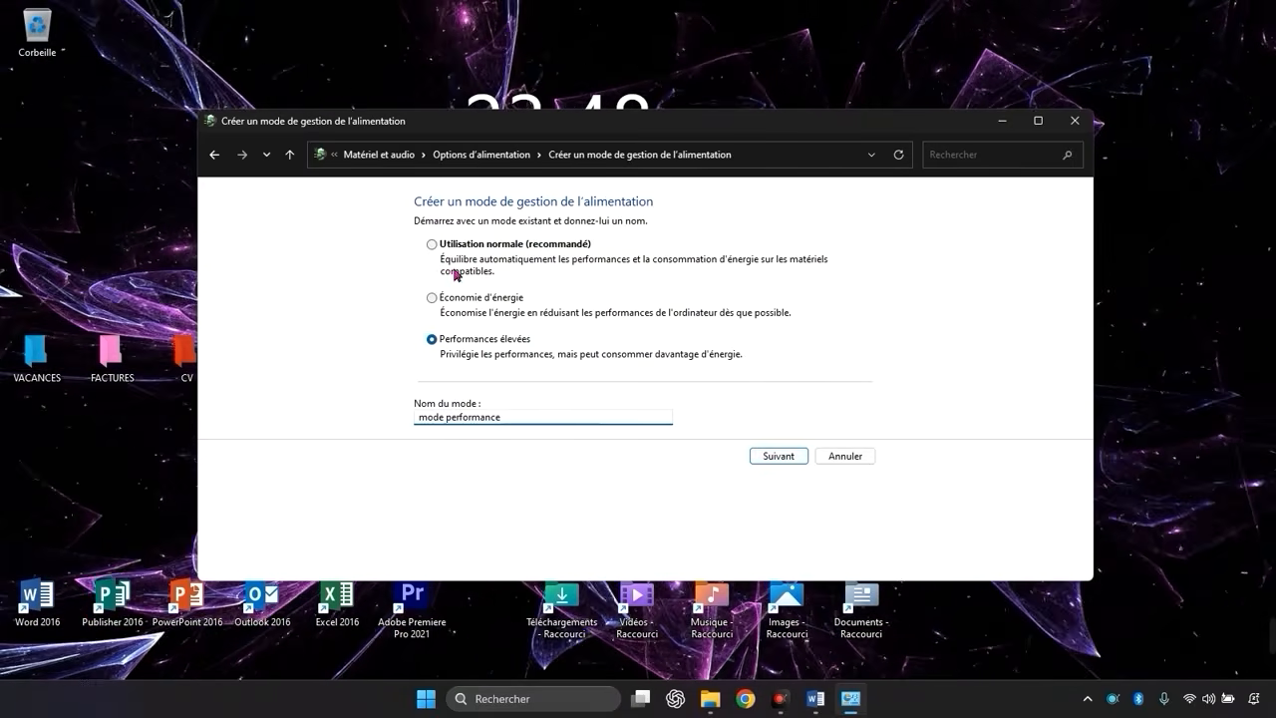
{"action": "left_click", "coordinate": [217, 155]}
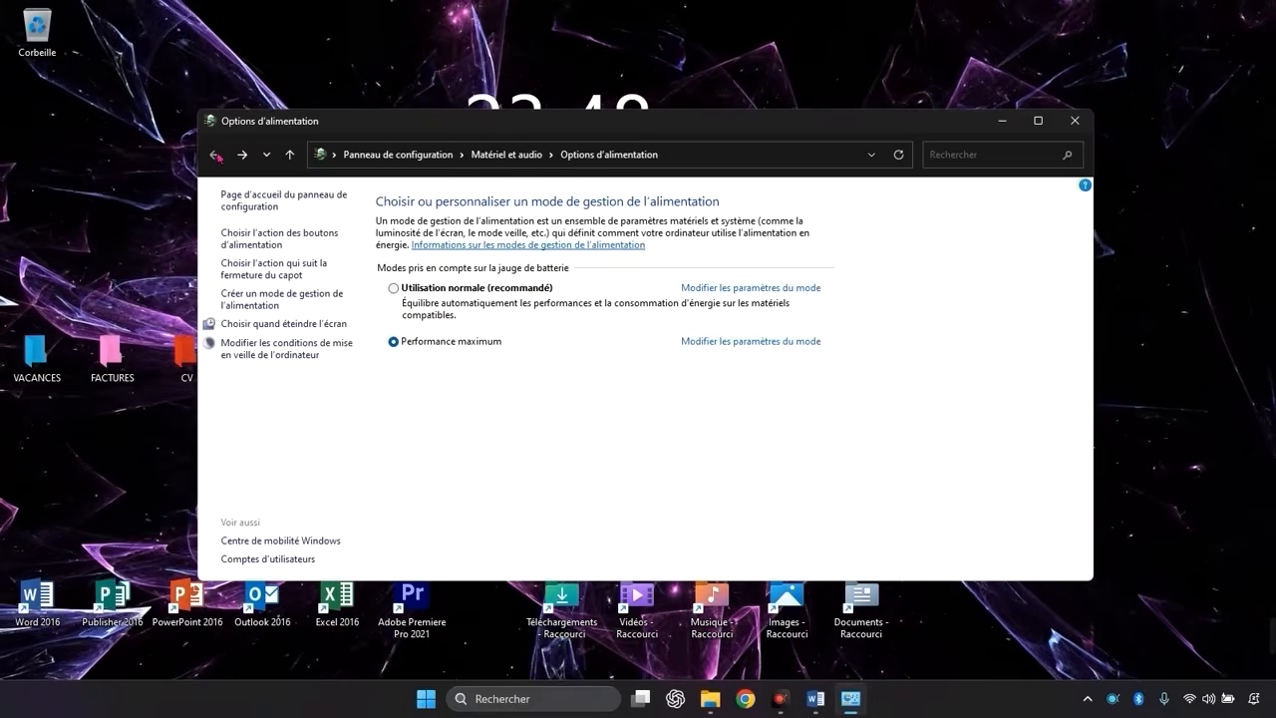
Step: Open the advanced power settings of the "Performance maximum" plan and move their dialog over the settings window
{"action": "left_click", "coordinate": [717, 343]}
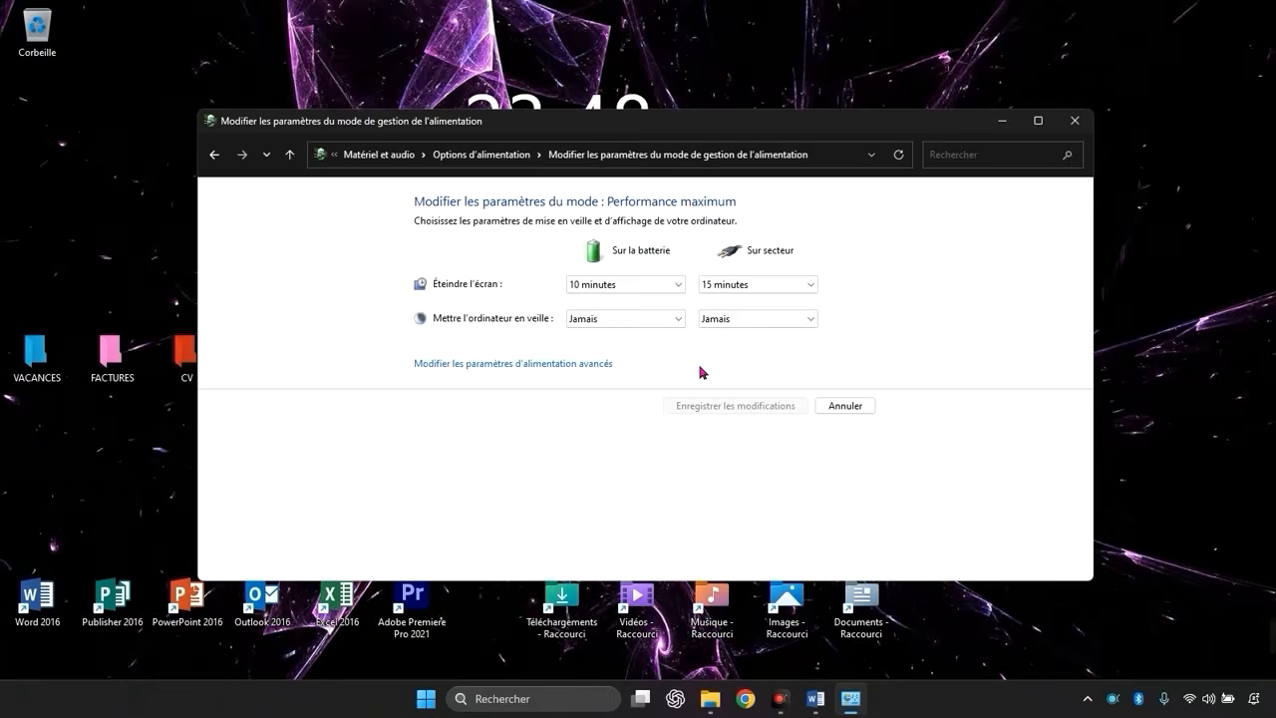
{"action": "left_click", "coordinate": [529, 368]}
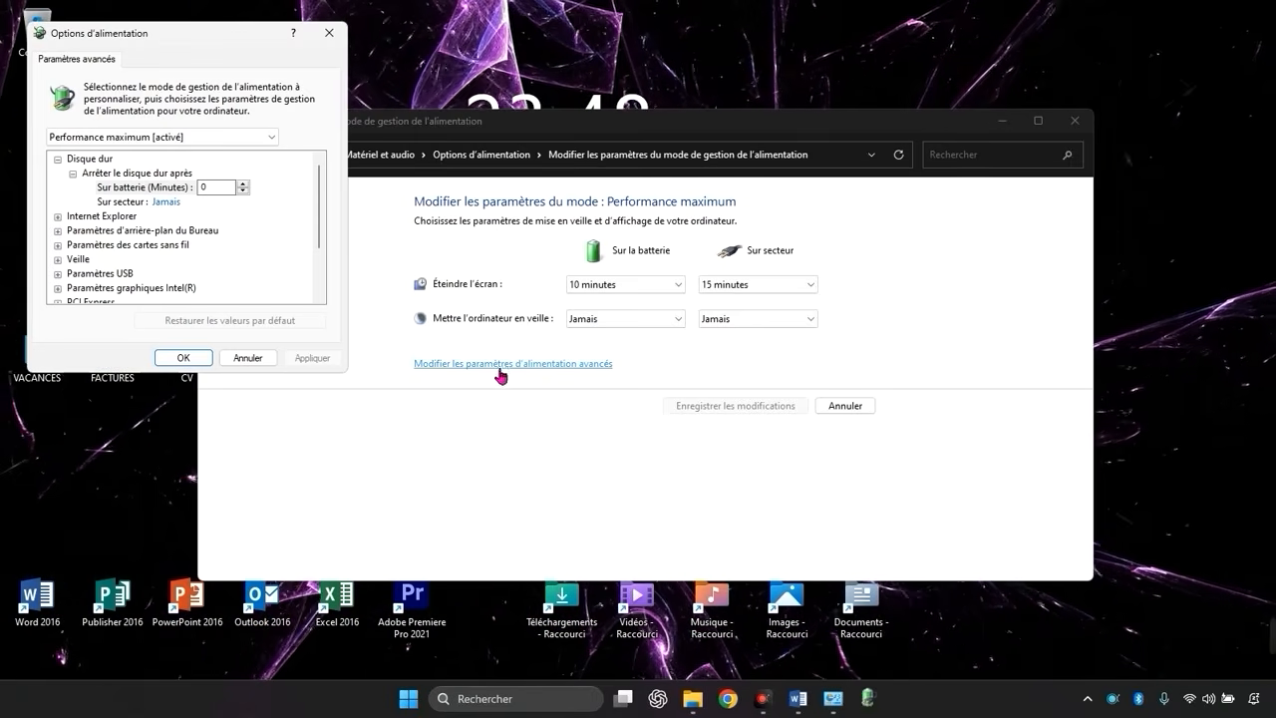
{"action": "left_click_drag", "start_coordinate": [194, 34], "coordinate": [546, 71]}
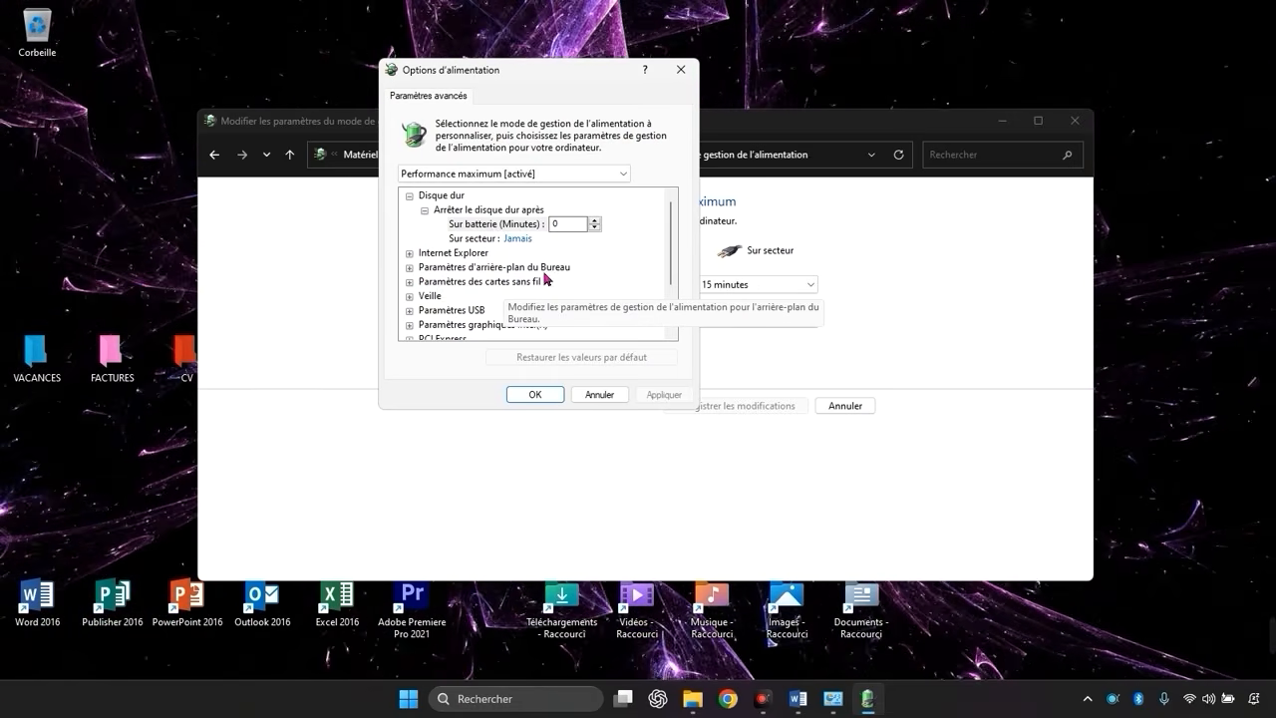
Step: Examine the wireless adapter's power saving mode and the sleep settings, including hybrid sleep, hibernation and wake timers
{"action": "left_click", "coordinate": [410, 284]}
{"action": "left_click", "coordinate": [423, 296]}
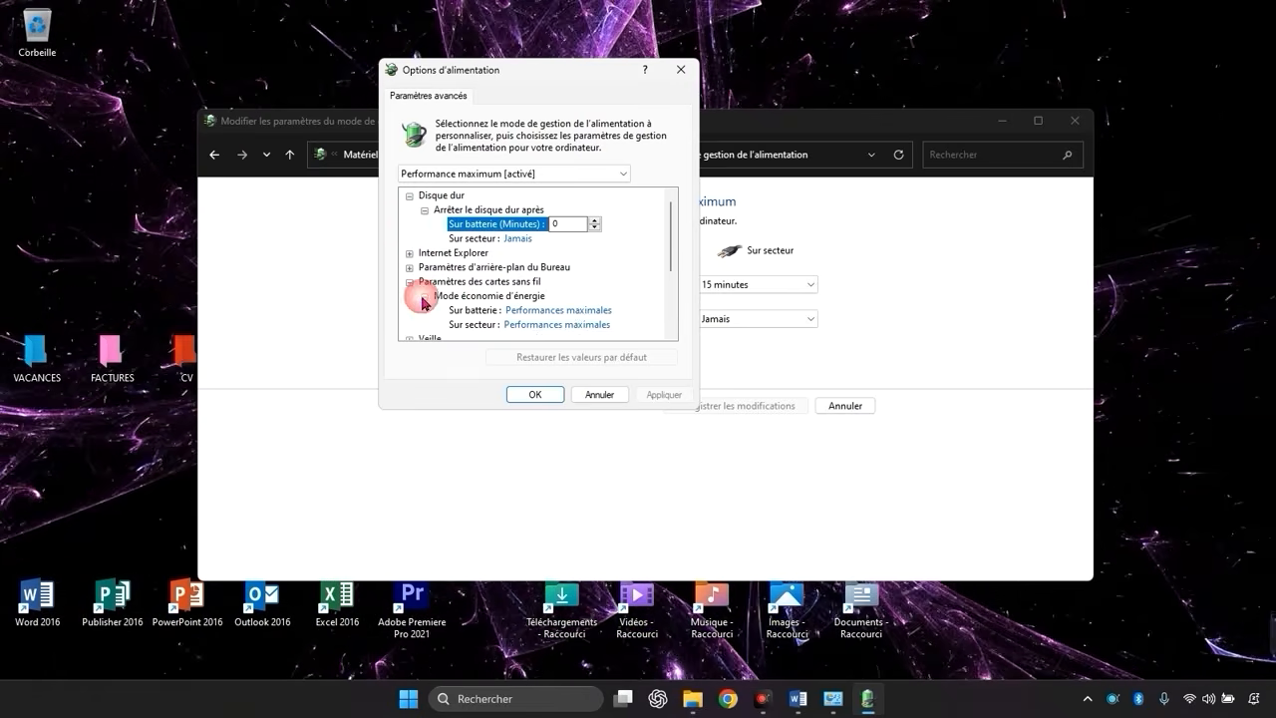
{"action": "scroll", "coordinate": [578, 311], "scroll_direction": "down", "scroll_amount": 2}
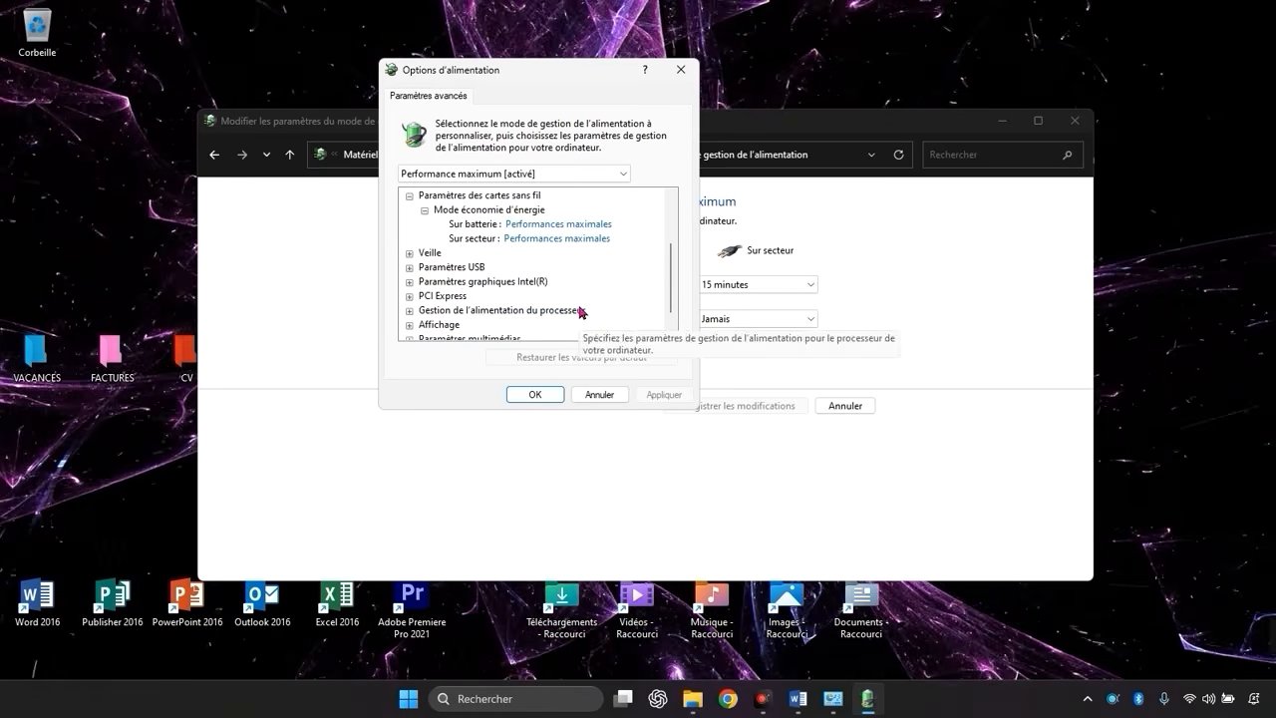
{"action": "left_click", "coordinate": [410, 253]}
{"action": "left_click", "coordinate": [424, 267]}
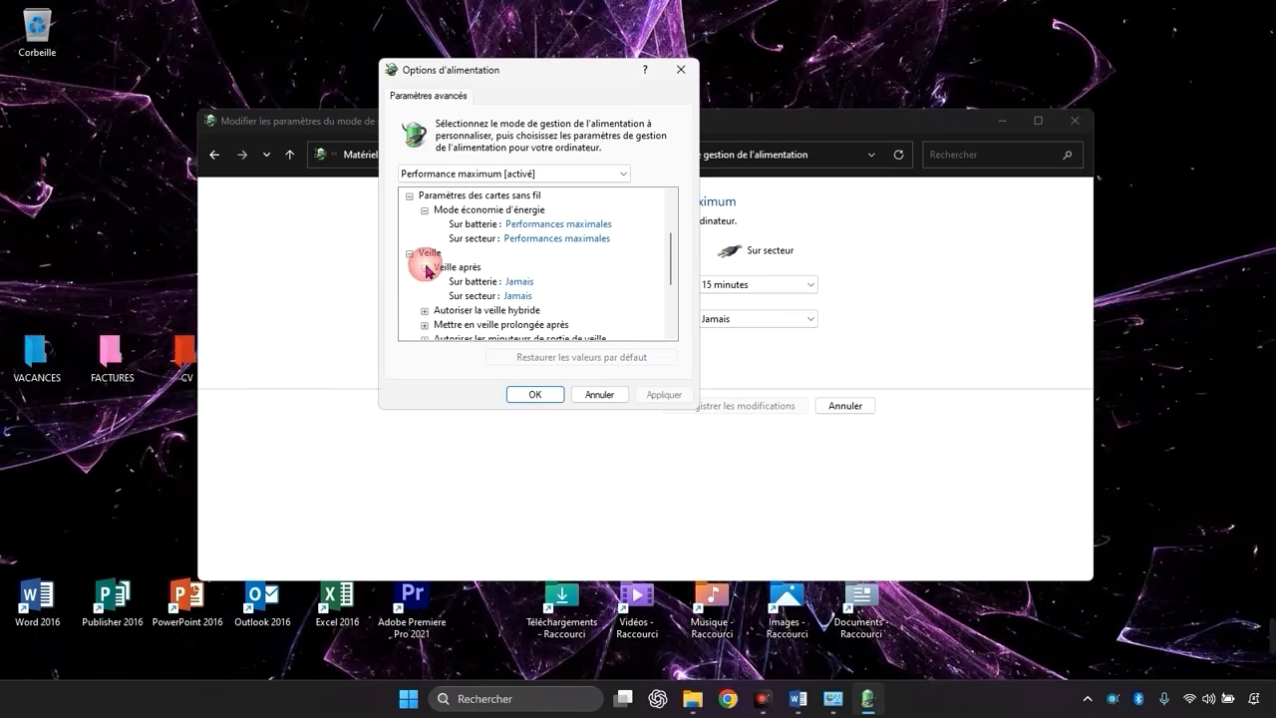
{"action": "scroll", "coordinate": [541, 279], "scroll_direction": "down", "scroll_amount": 1}
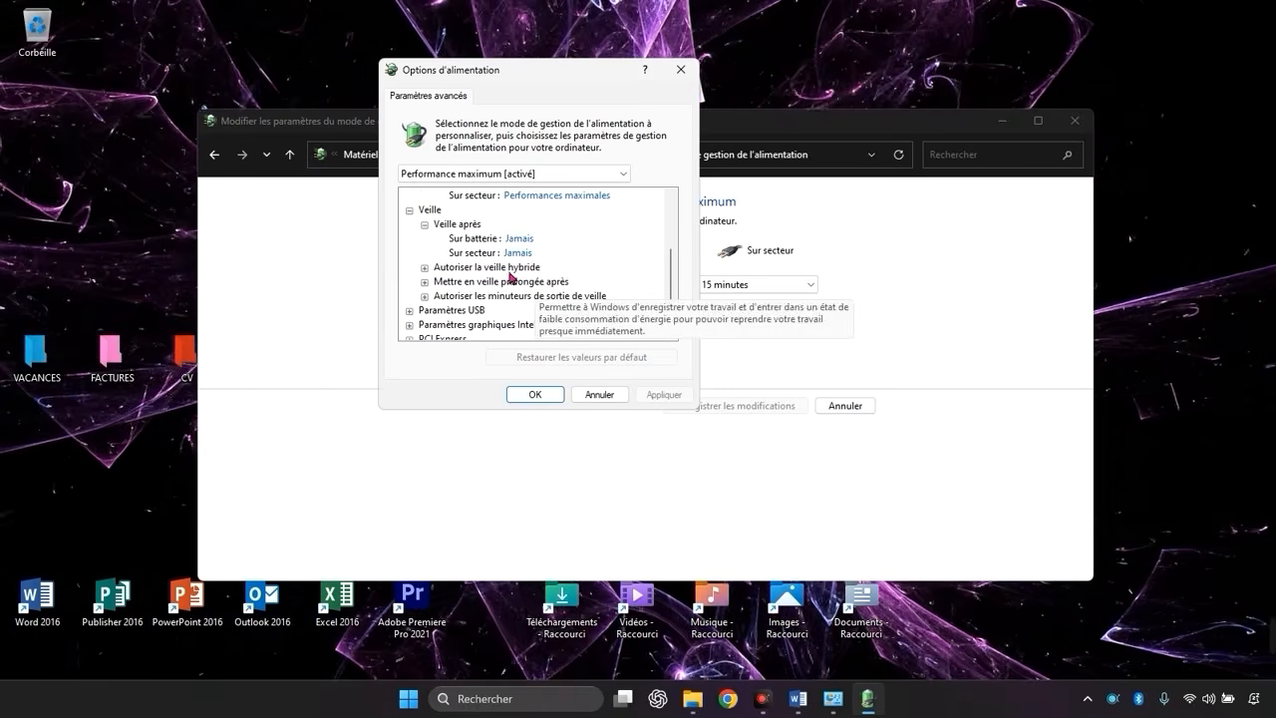
{"action": "left_click", "coordinate": [425, 267]}
{"action": "scroll", "coordinate": [572, 293], "scroll_direction": "down", "scroll_amount": 1}
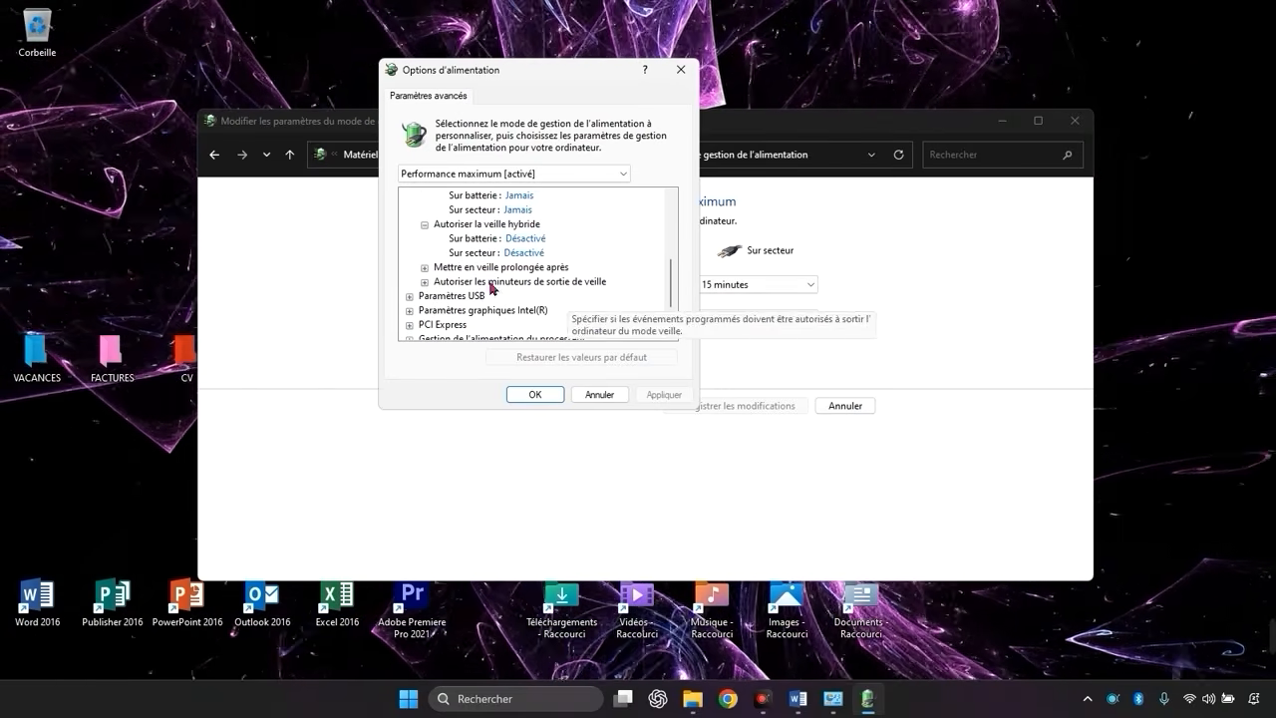
{"action": "left_click", "coordinate": [425, 267]}
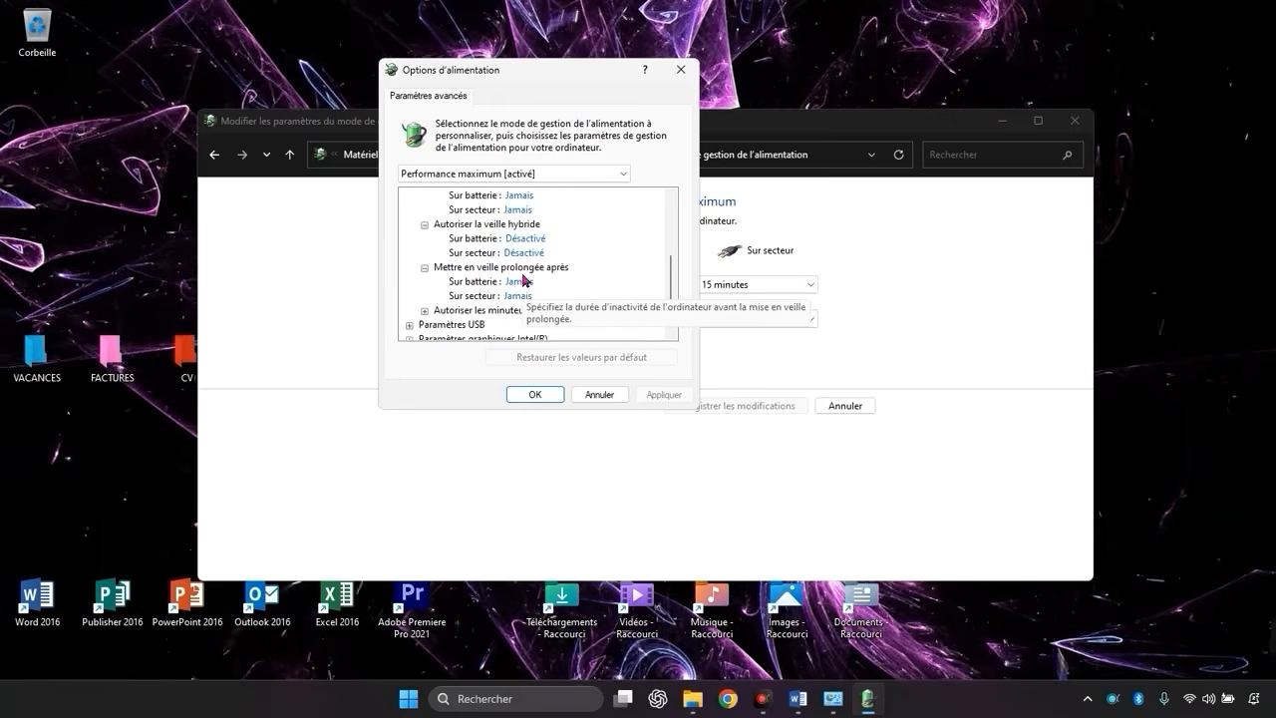
{"action": "scroll", "coordinate": [518, 282], "scroll_direction": "down", "scroll_amount": 2}
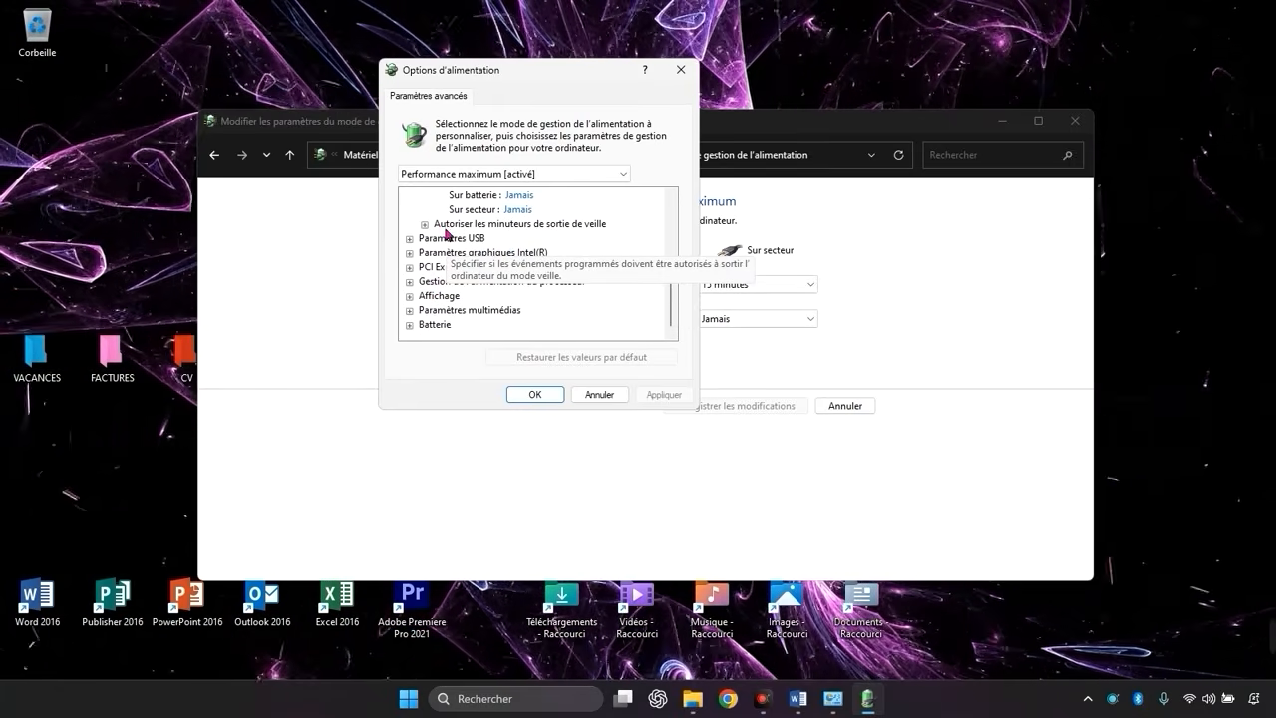
{"action": "left_click", "coordinate": [427, 225]}
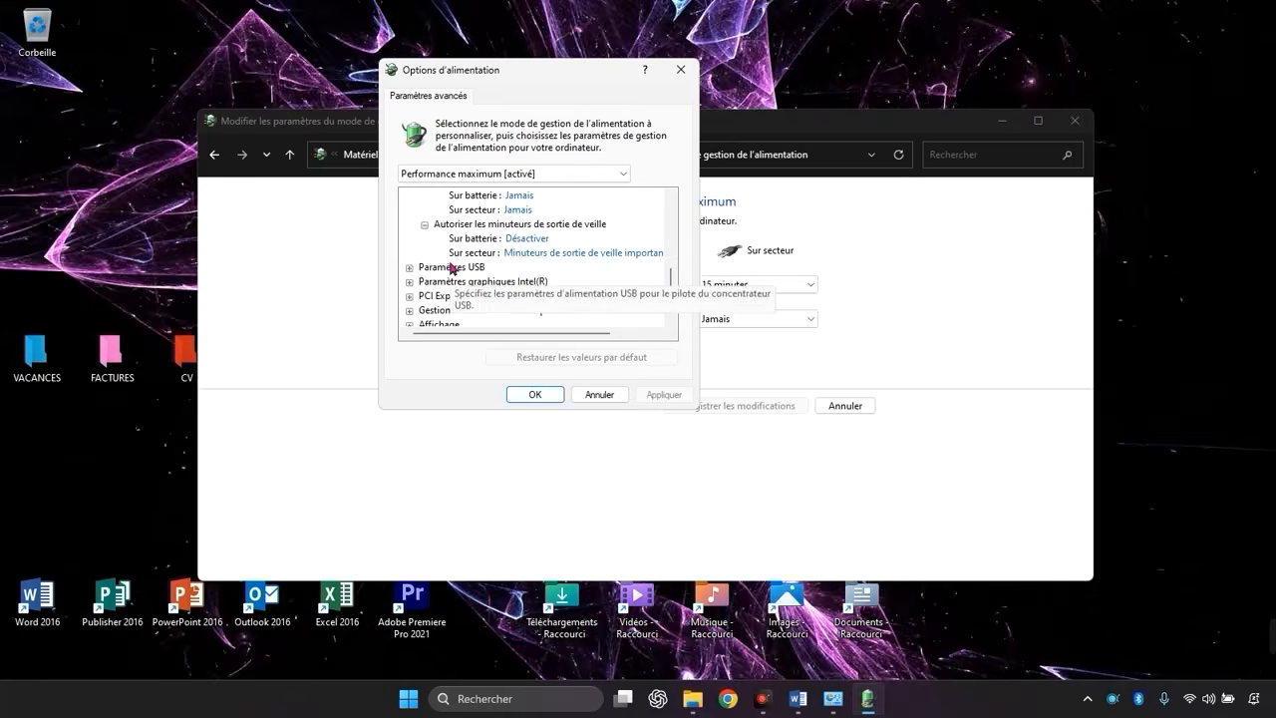
{"action": "left_click", "coordinate": [425, 224]}
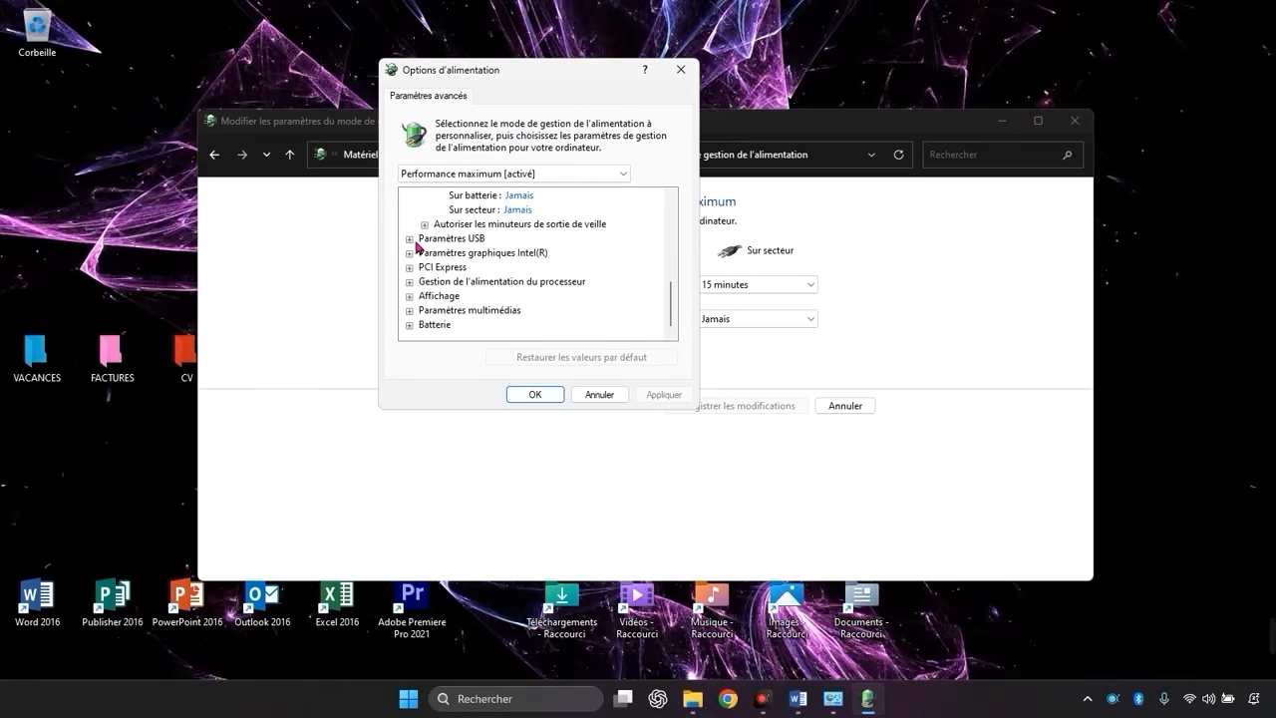
Step: Under "Paramètres USB", set the selective suspend option "Sur secteur" to Désactivée
{"action": "left_click", "coordinate": [409, 239]}
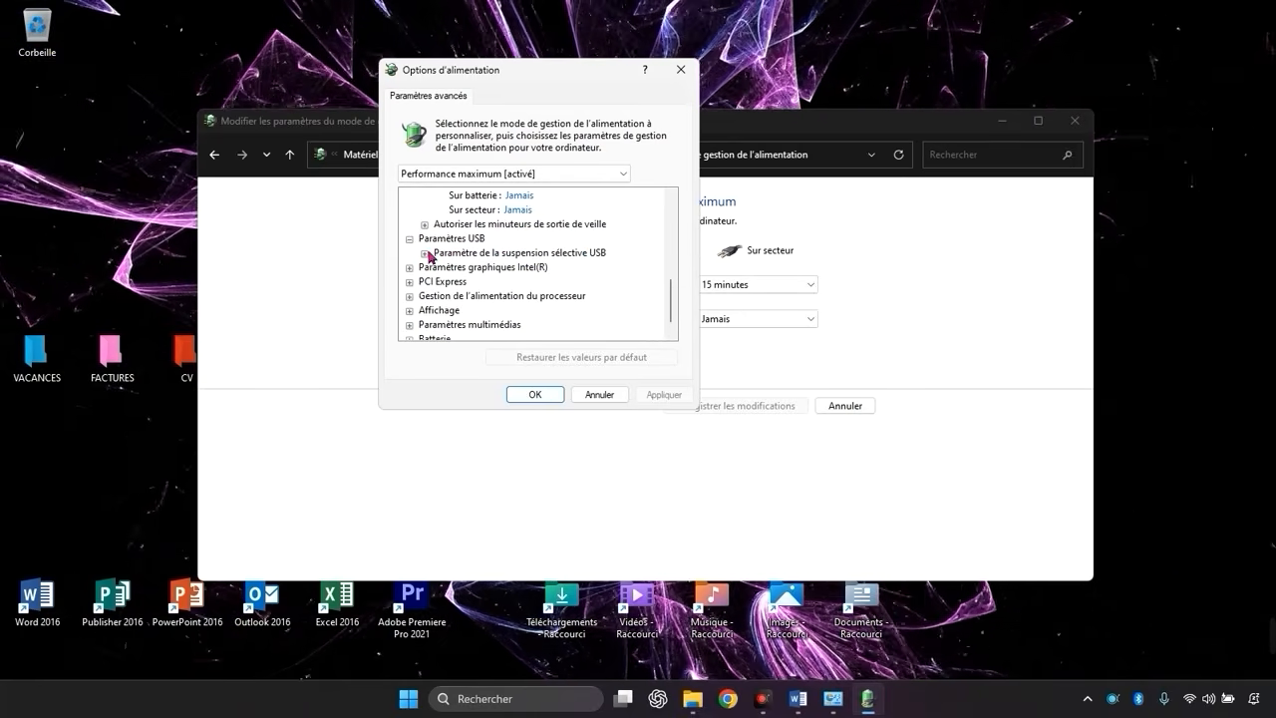
{"action": "left_click", "coordinate": [425, 253]}
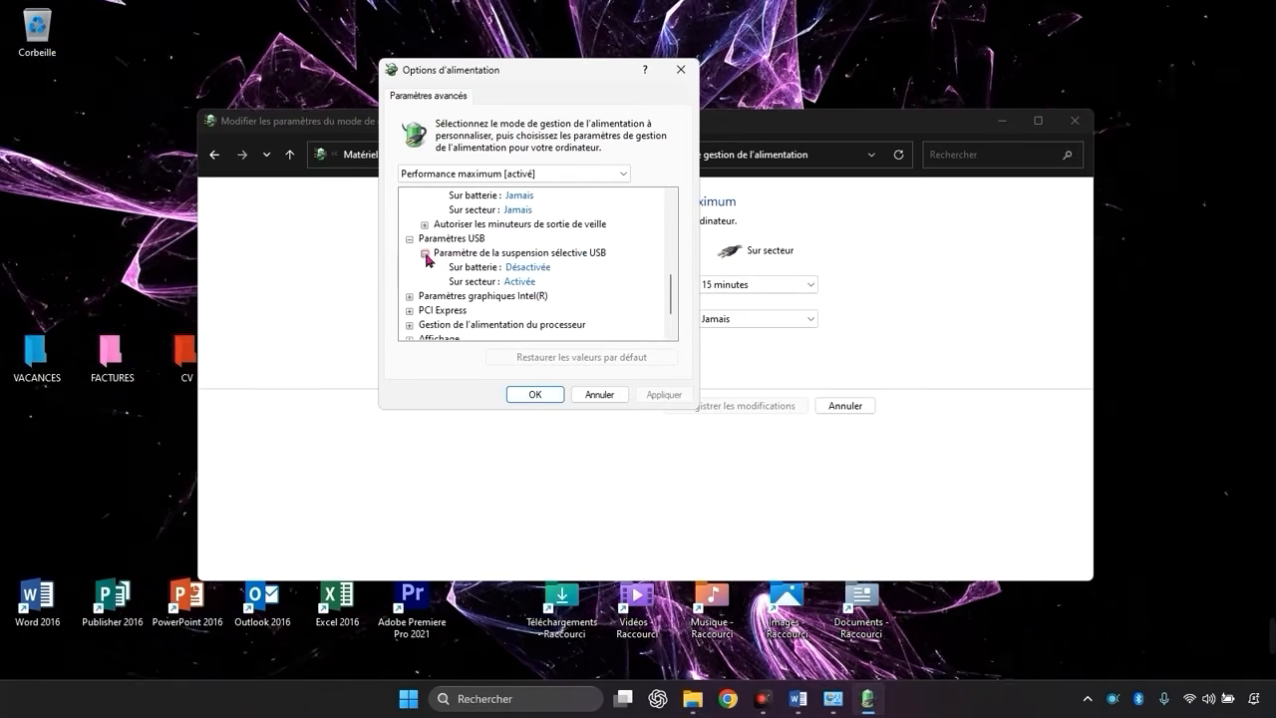
{"action": "left_click", "coordinate": [524, 296]}
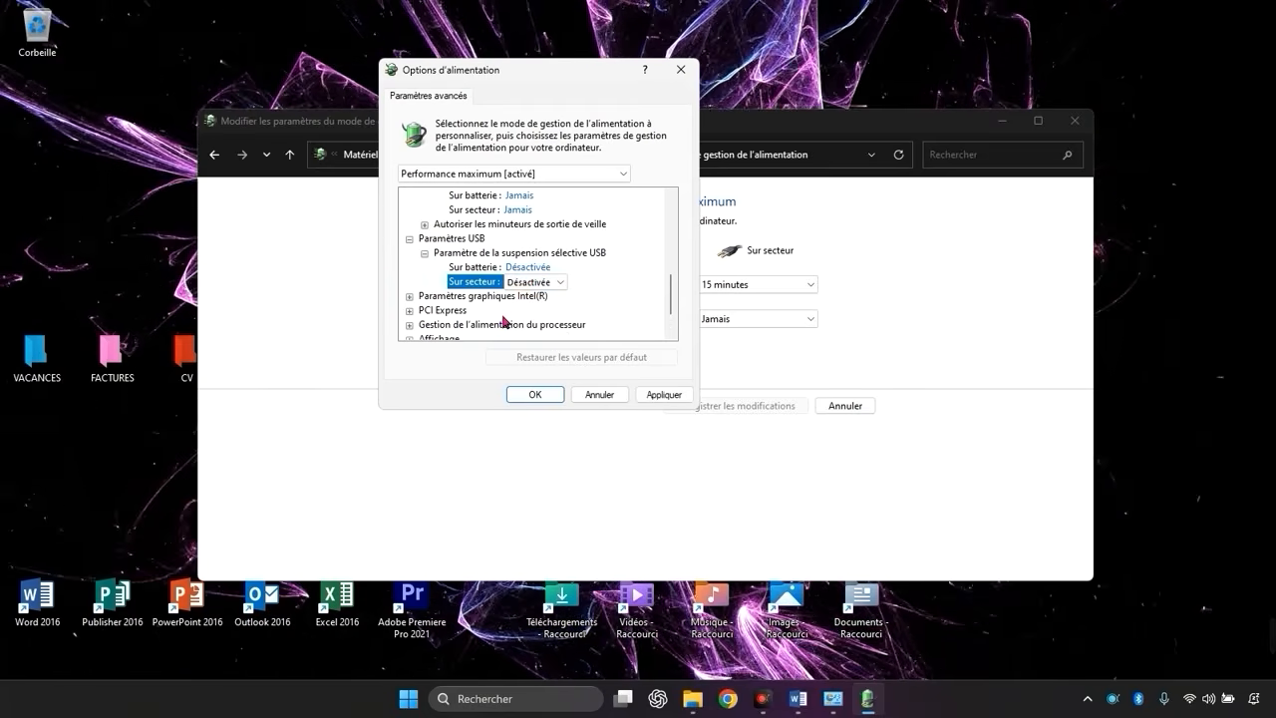
Step: Examine the Intel graphics power strategy and the PCI Express link state power management settings
{"action": "left_click", "coordinate": [409, 296]}
{"action": "scroll", "coordinate": [413, 302], "scroll_direction": "down", "scroll_amount": 2}
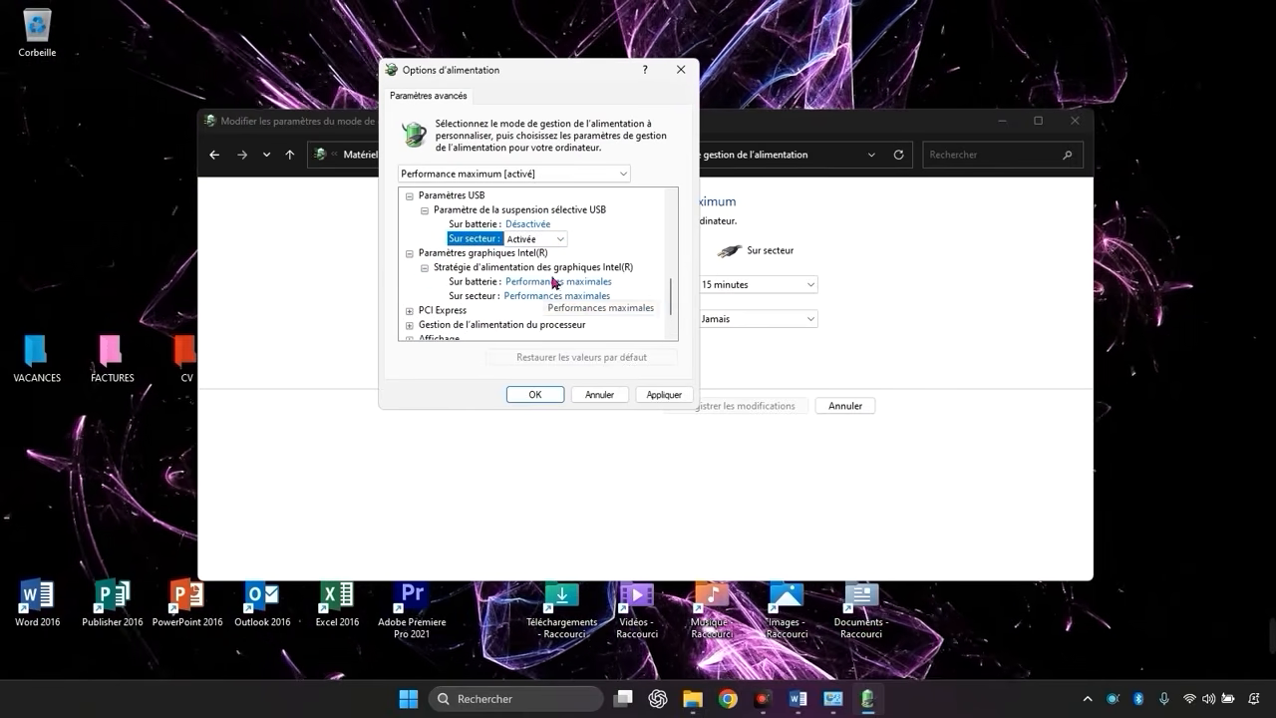
{"action": "scroll", "coordinate": [554, 282], "scroll_direction": "down", "scroll_amount": 1}
{"action": "left_click", "coordinate": [409, 269]}
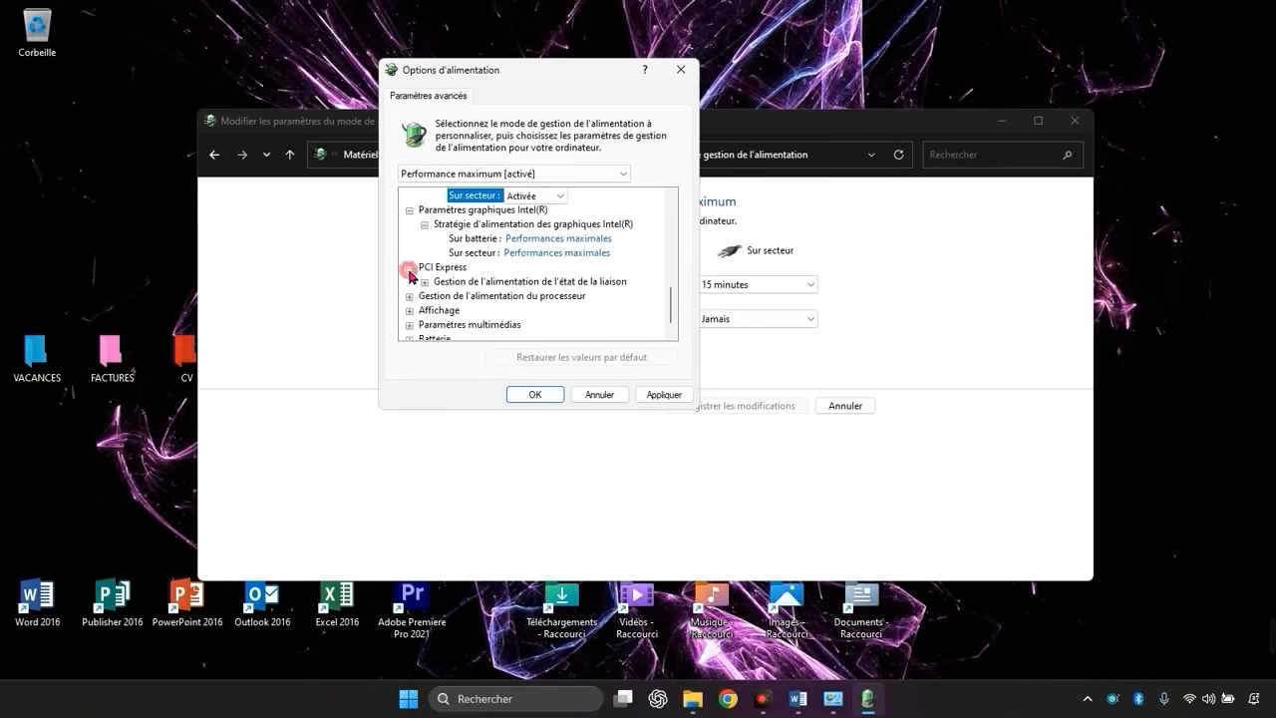
{"action": "left_click", "coordinate": [424, 281]}
{"action": "scroll", "coordinate": [518, 284], "scroll_direction": "down", "scroll_amount": 1}
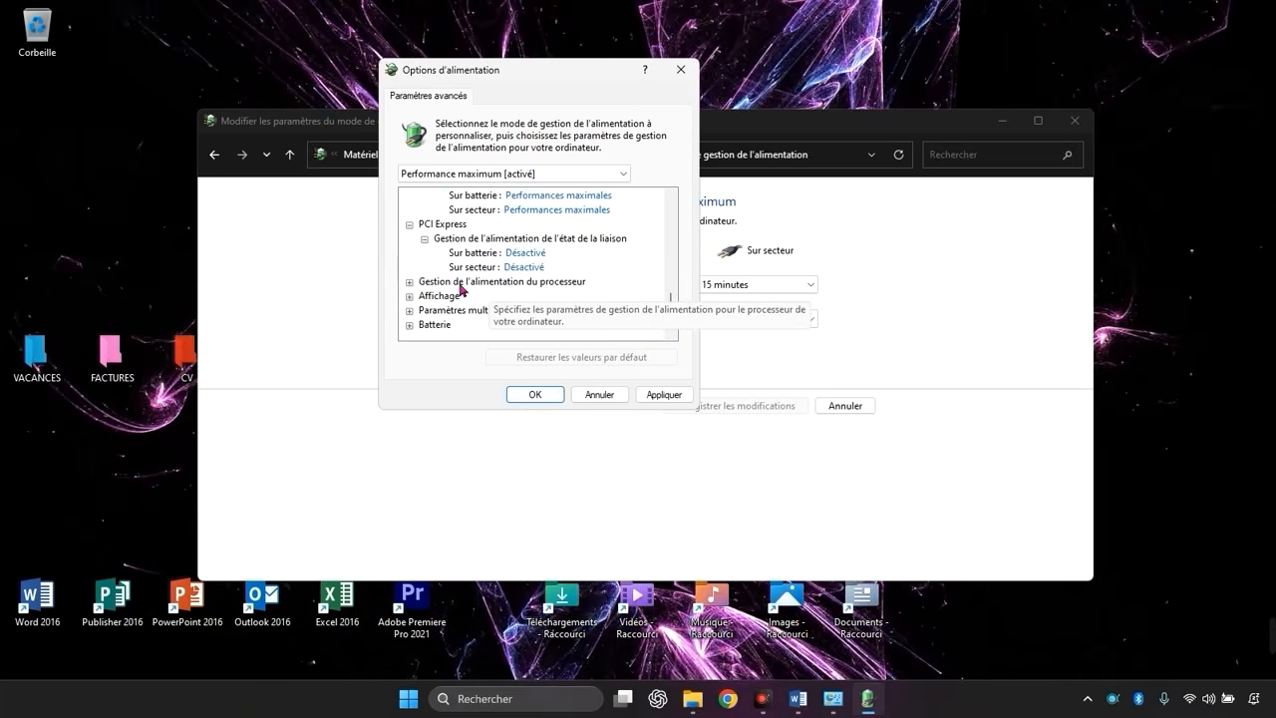
Step: Examine the minimum and maximum processor state settings under "Gestion de l'alimentation du processeur"
{"action": "left_click", "coordinate": [409, 281]}
{"action": "scroll", "coordinate": [494, 280], "scroll_direction": "down", "scroll_amount": 1}
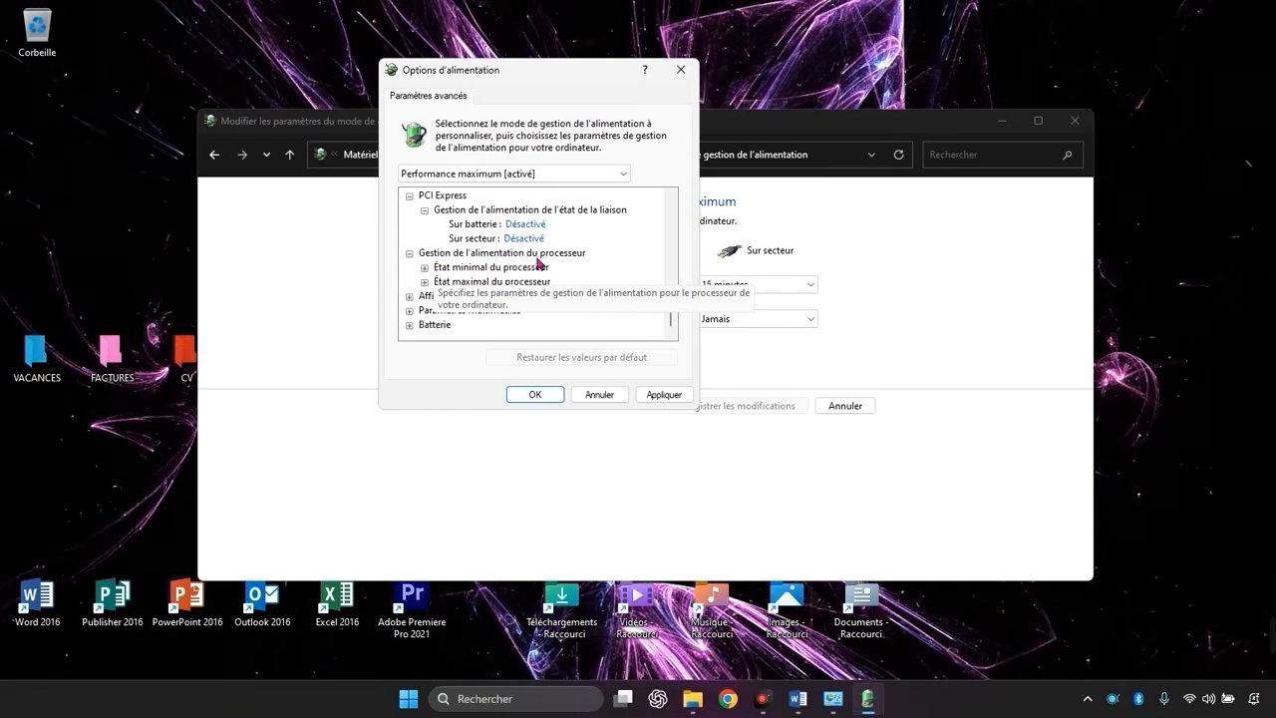
{"action": "left_click", "coordinate": [423, 267]}
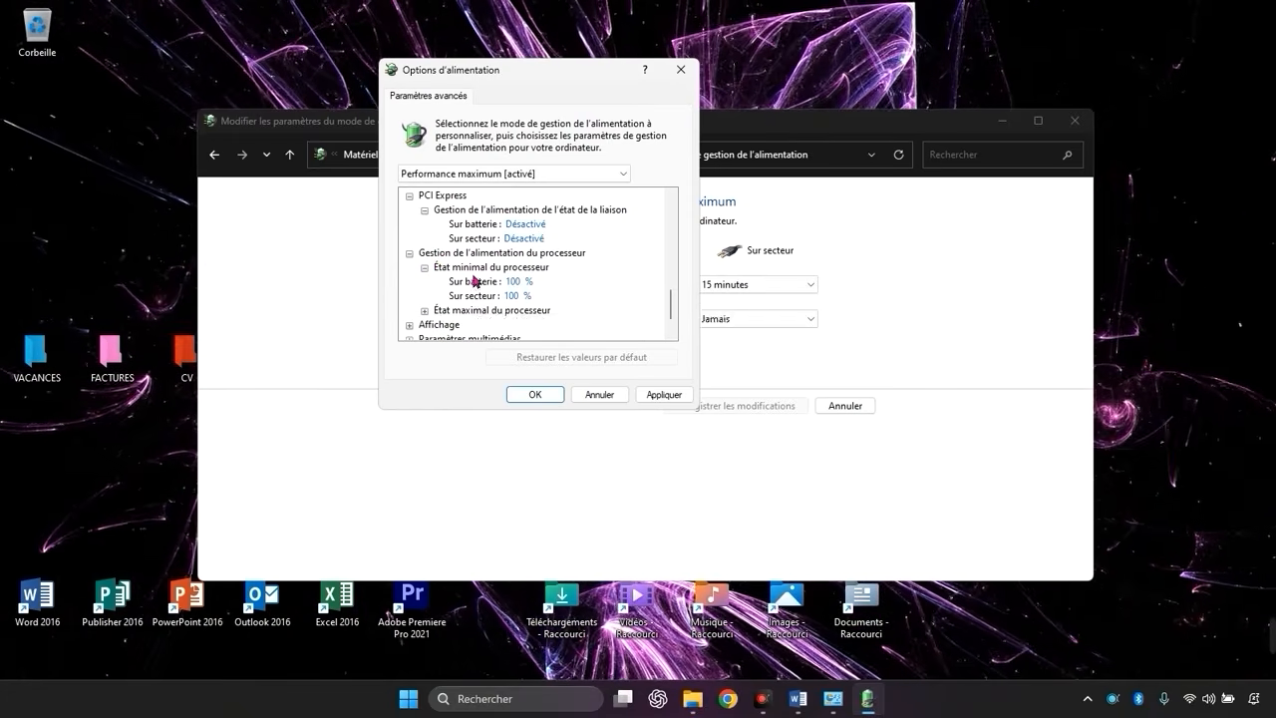
{"action": "scroll", "coordinate": [528, 298], "scroll_direction": "down", "scroll_amount": 1}
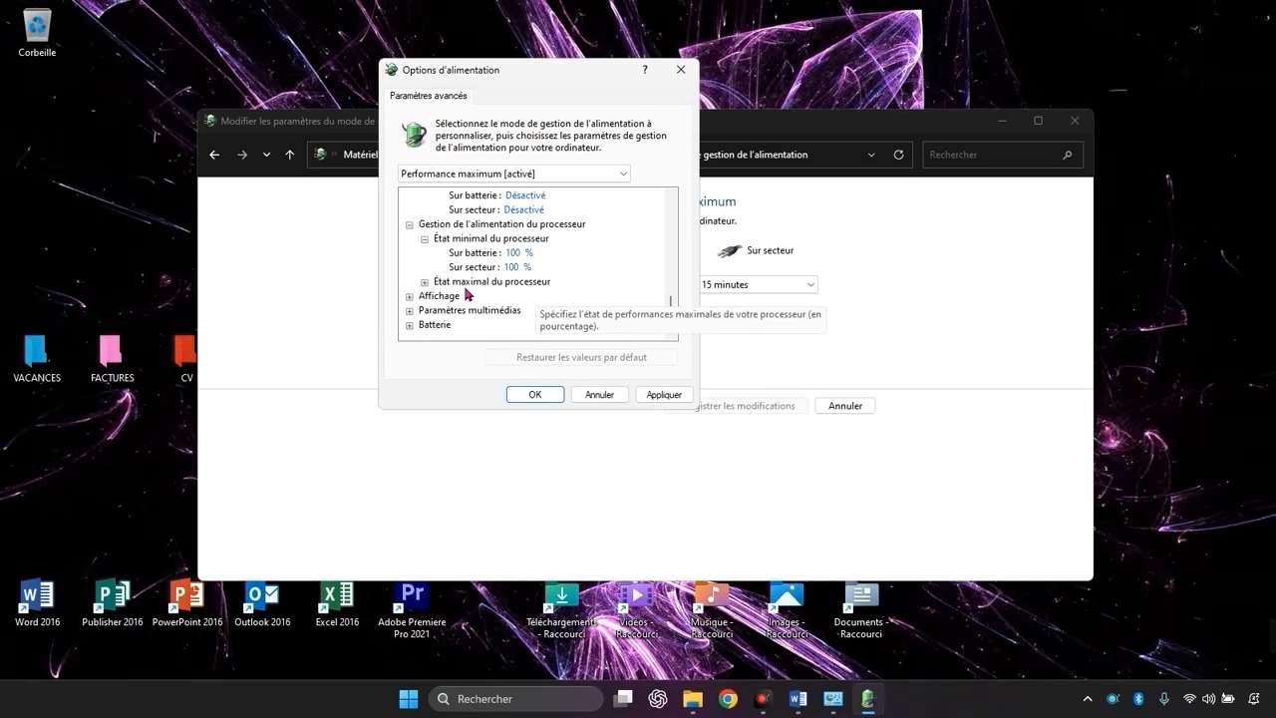
{"action": "left_click", "coordinate": [425, 282]}
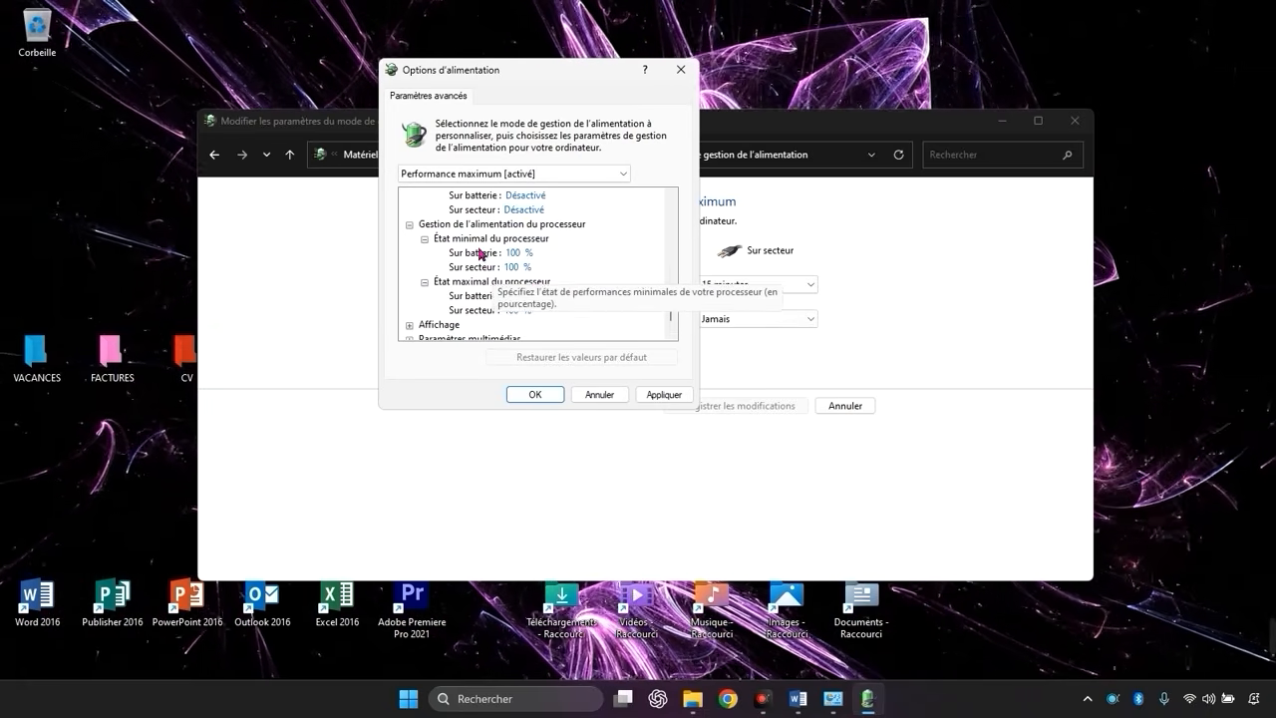
{"action": "scroll", "coordinate": [551, 293], "scroll_direction": "down", "scroll_amount": 1}
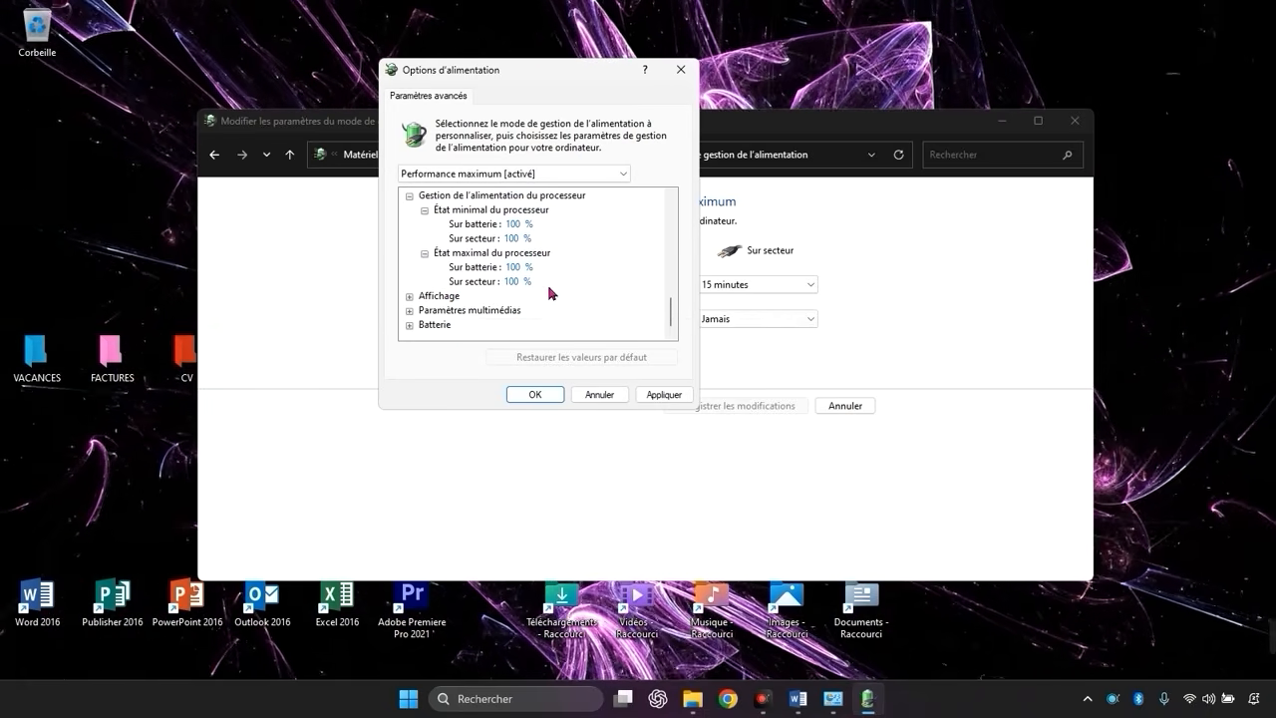
Step: Examine the display switch-off delays under "Affichage" and the media sharing options under "Paramètres multimédias"
{"action": "left_click", "coordinate": [409, 296]}
{"action": "left_click", "coordinate": [425, 296]}
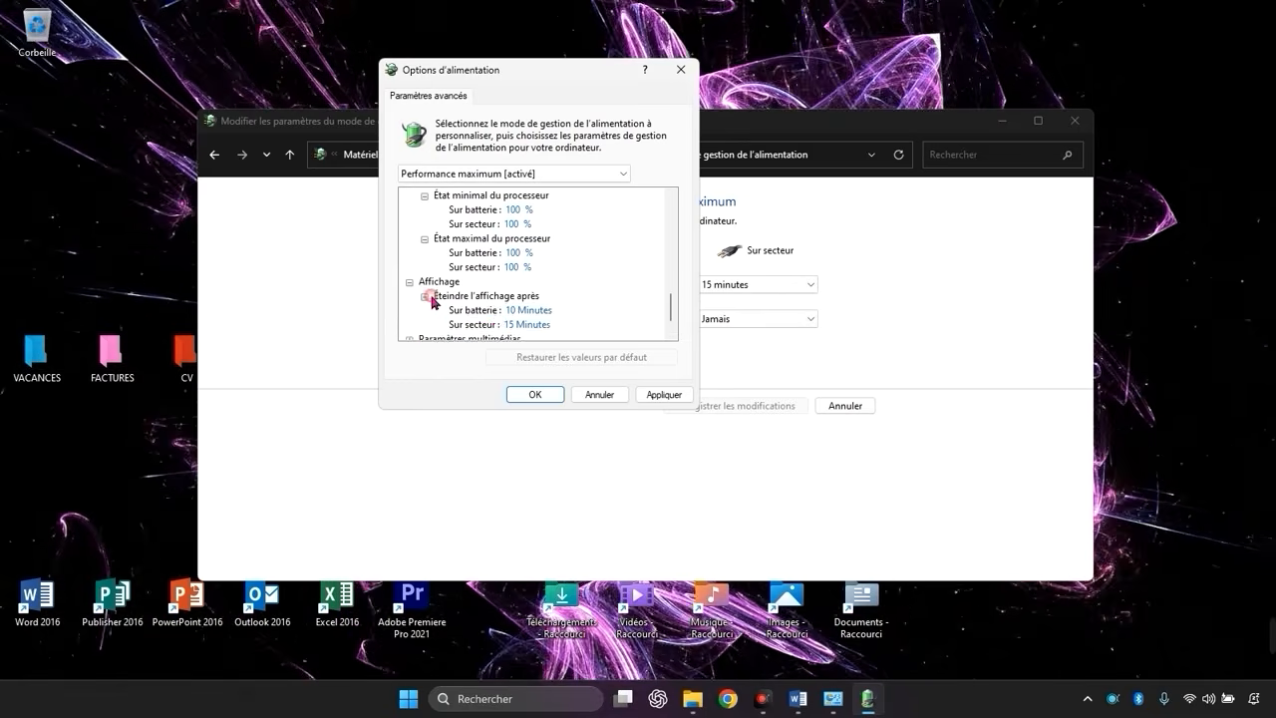
{"action": "scroll", "coordinate": [514, 290], "scroll_direction": "down", "scroll_amount": 1}
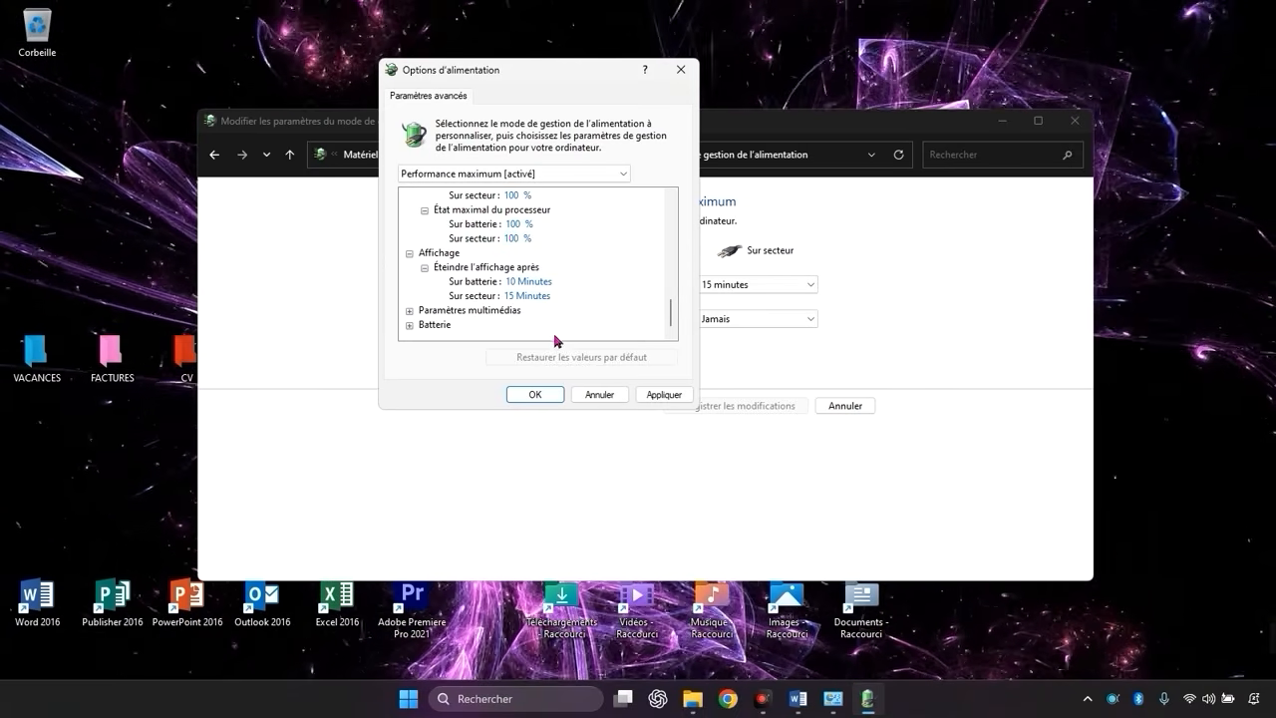
{"action": "double_click", "coordinate": [457, 310]}
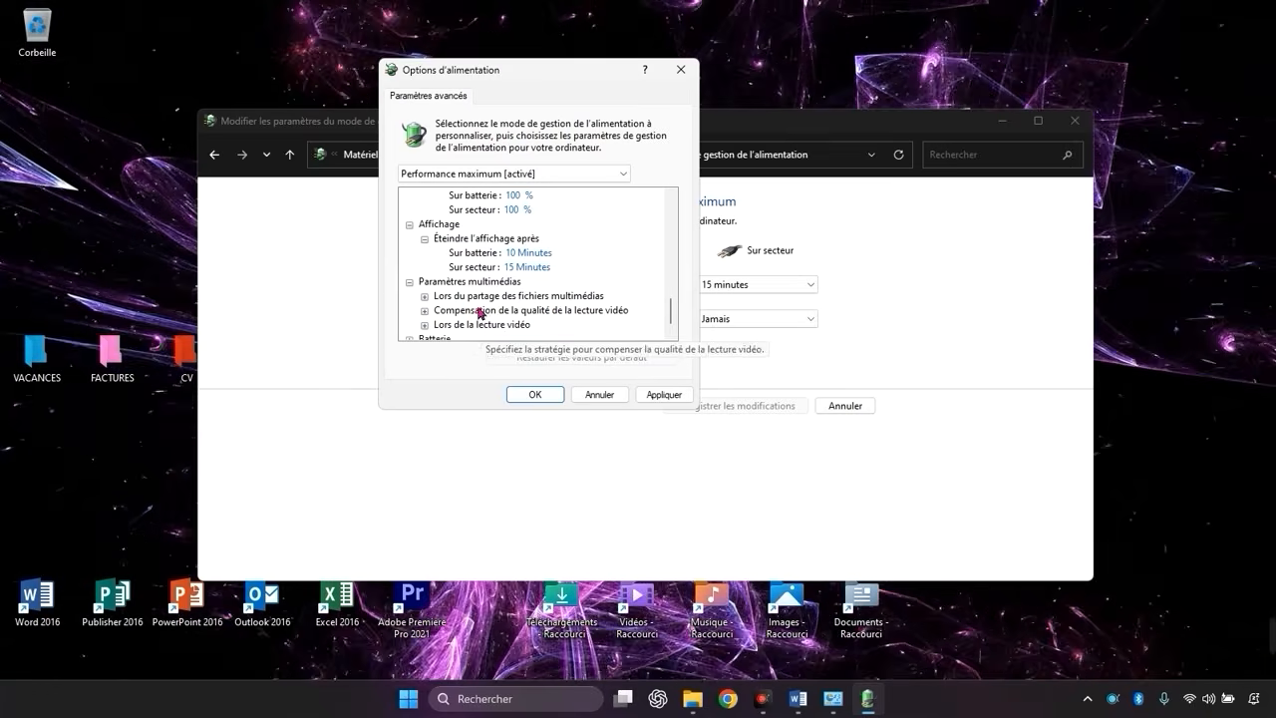
{"action": "left_click", "coordinate": [425, 297]}
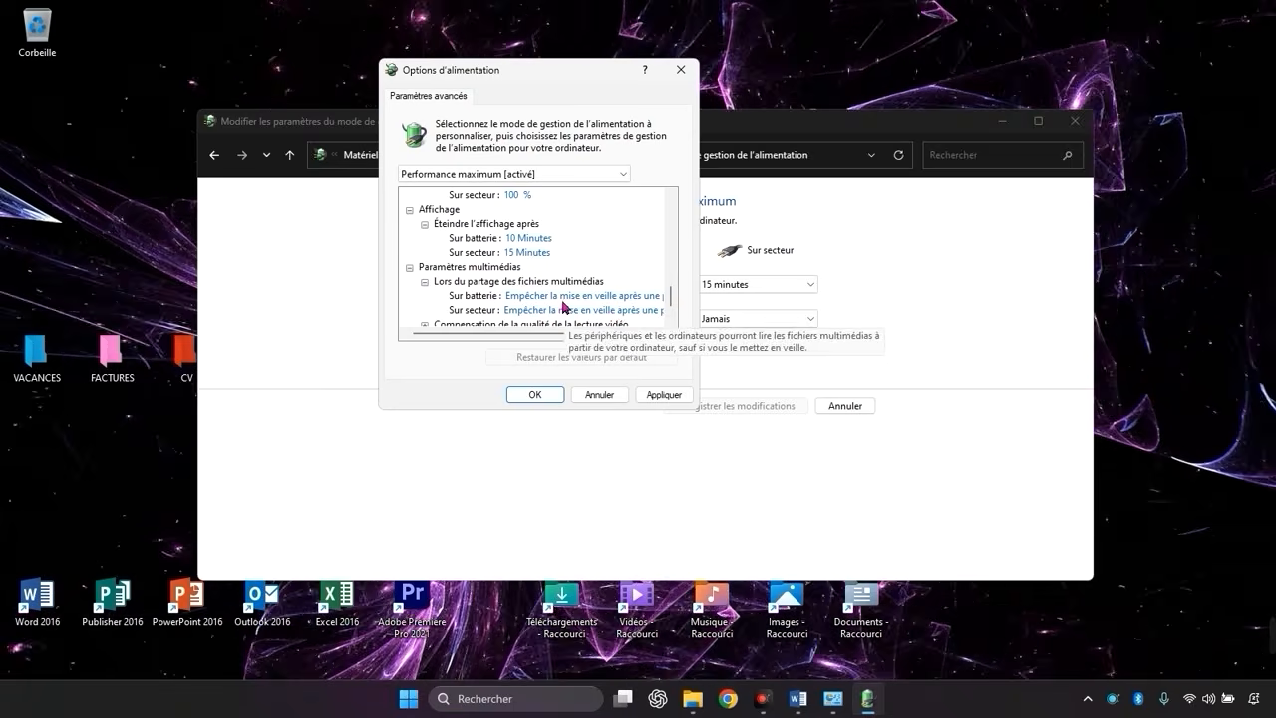
Step: Apply the advanced settings of the "Performance maximum" plan and close the power options dialog and its settings window
{"action": "scroll", "coordinate": [546, 310], "scroll_direction": "down", "scroll_amount": 1}
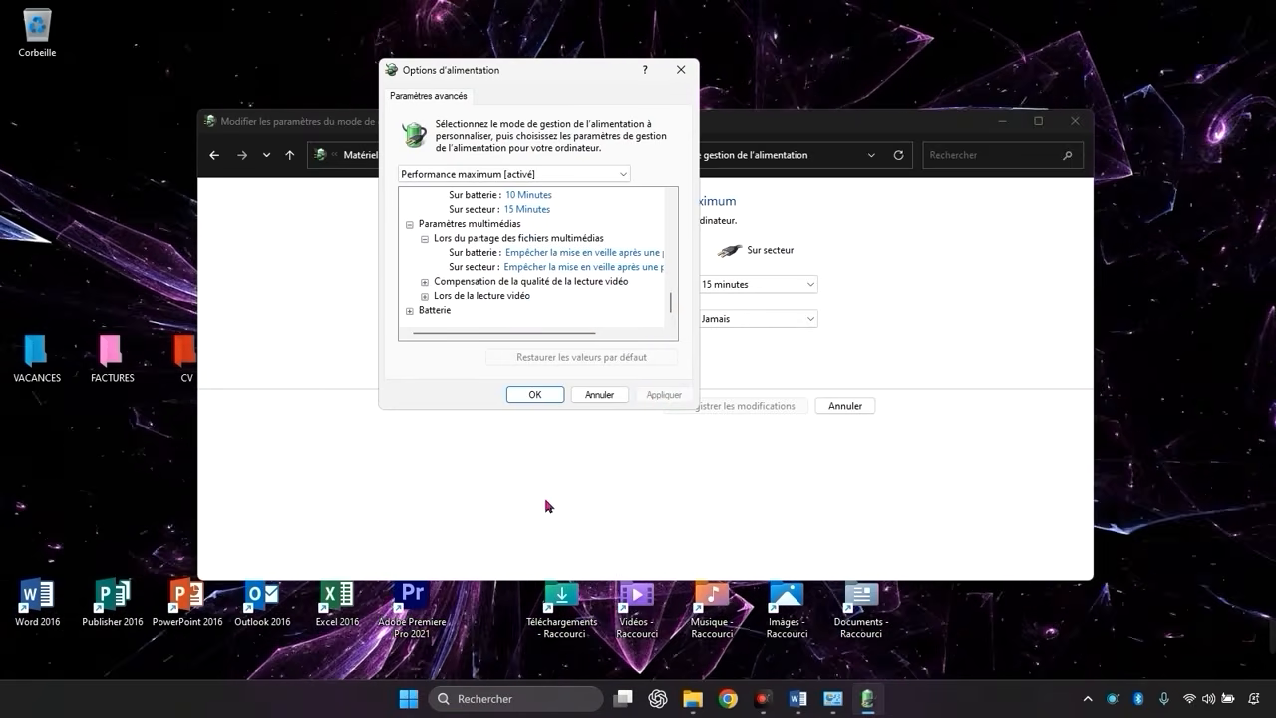
{"action": "left_click", "coordinate": [535, 395]}
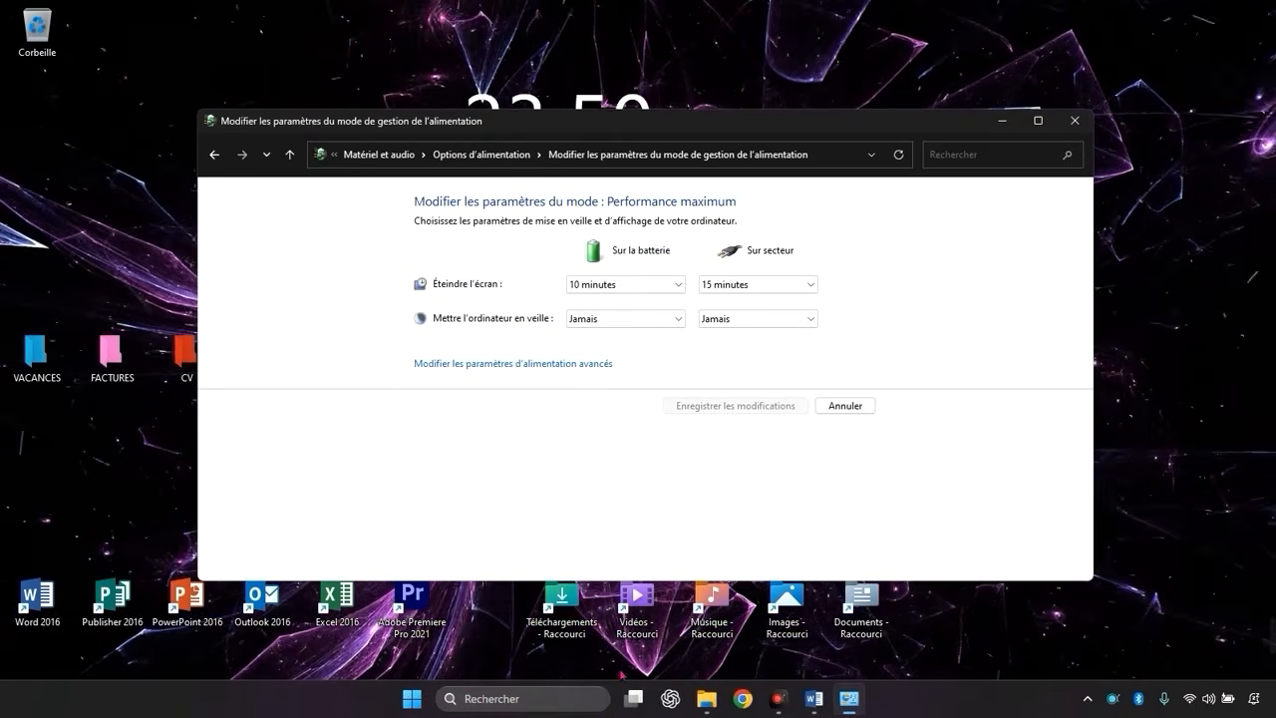
{"action": "left_click", "coordinate": [1074, 120]}
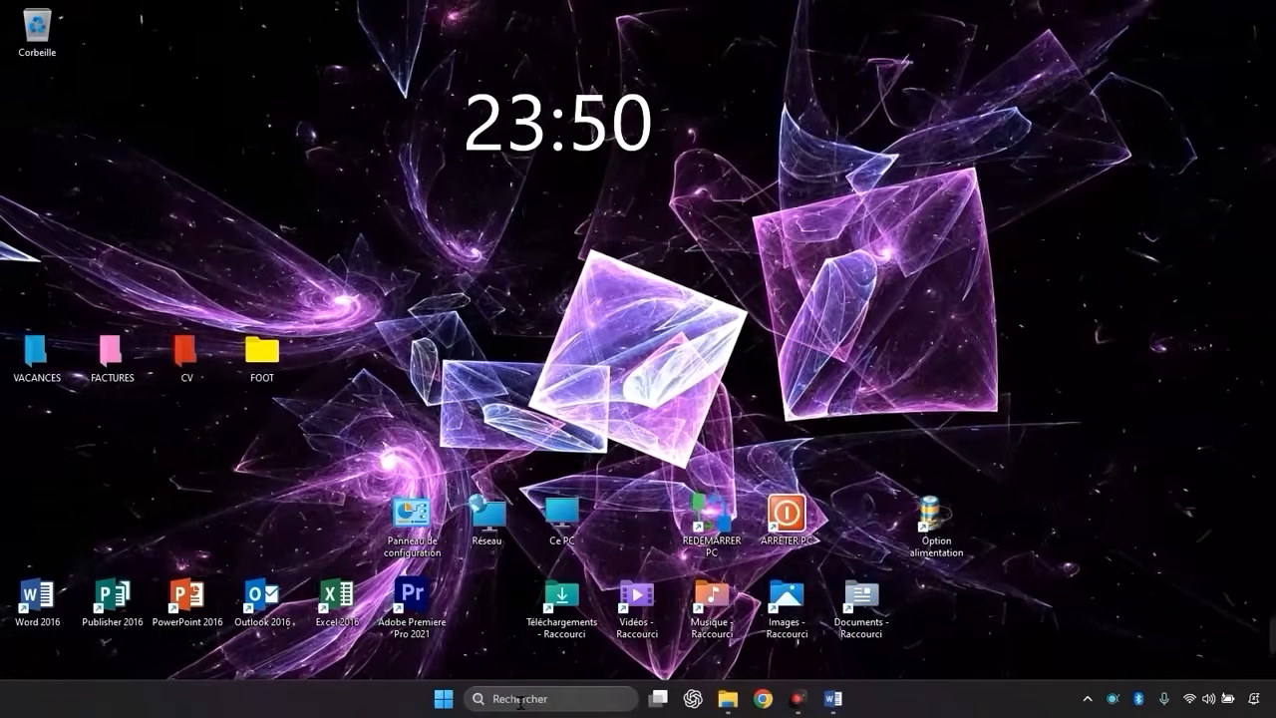
Step: Search Windows for "alime", open "Choisir un mode de gestion d'alimentation" to view the available power plans, and close it again
{"action": "left_click", "coordinate": [520, 699]}
{"action": "type", "text": "a"}
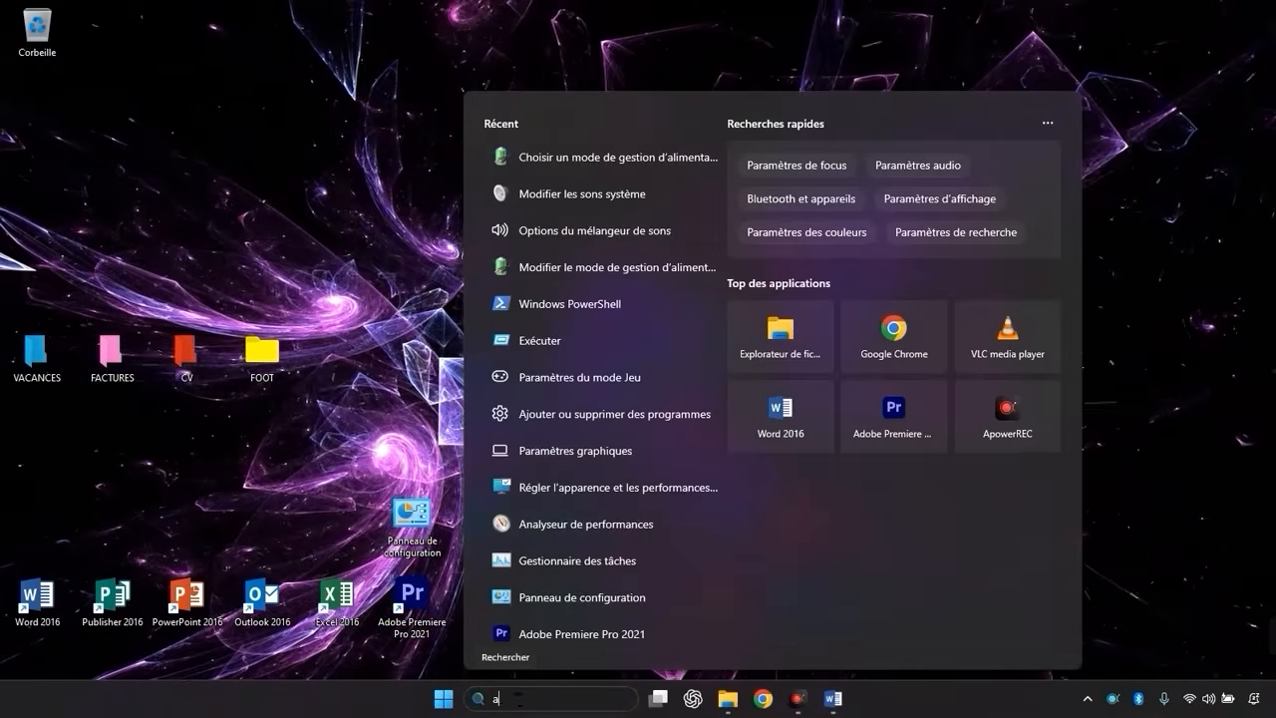
{"action": "type", "text": "lime"}
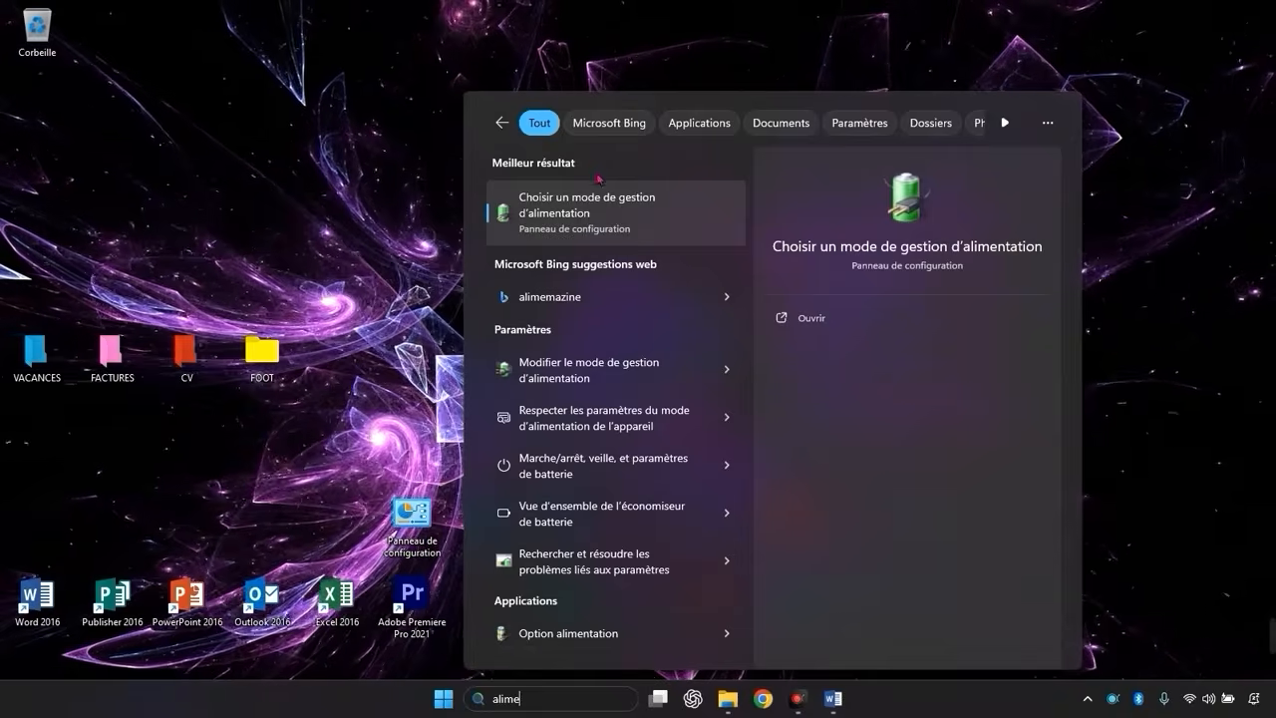
{"action": "left_click", "coordinate": [568, 210]}
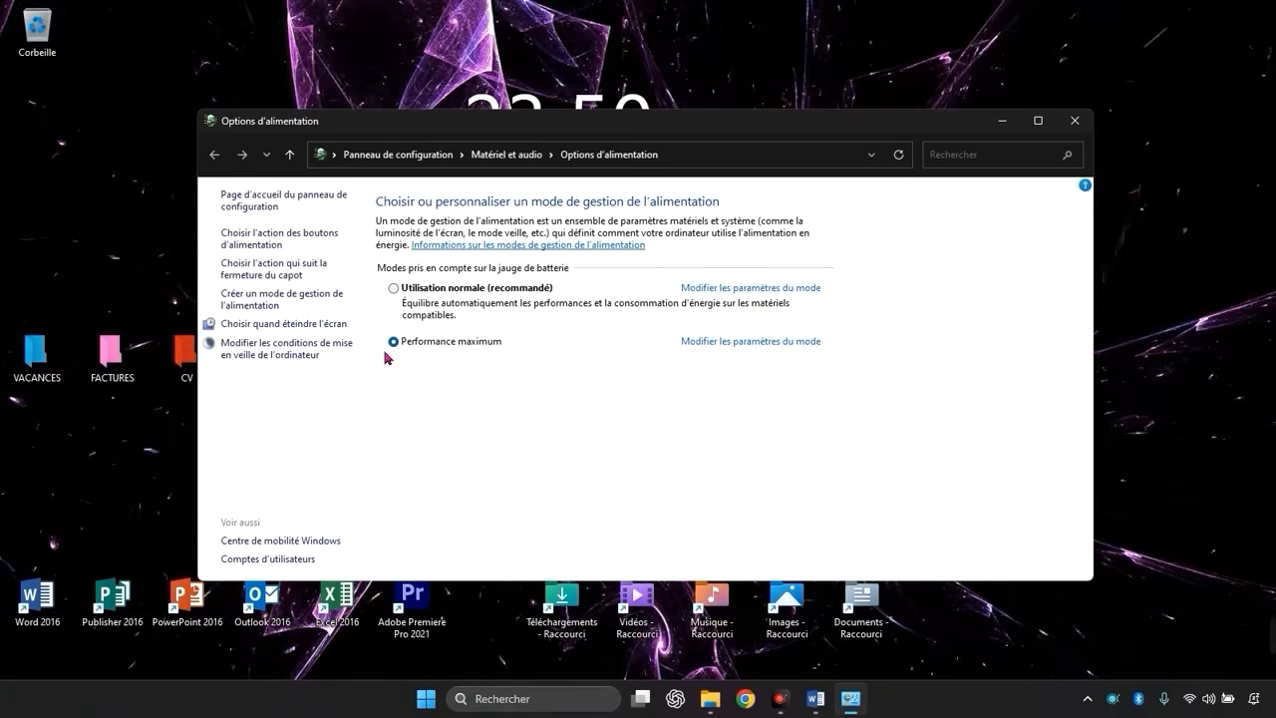
{"action": "left_click", "coordinate": [1072, 121]}
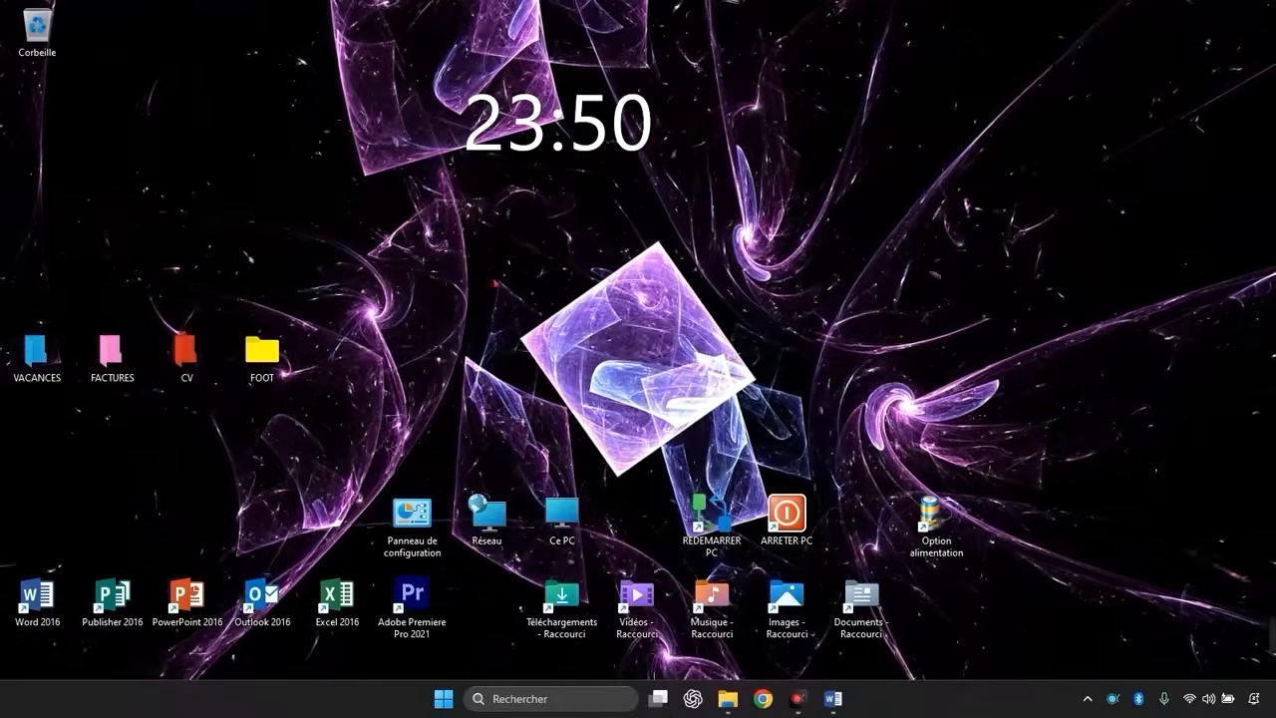
Step: Move the "Option alimentation" desktop shortcut above the CV folder, test that it opens the power options, and close their window
{"action": "left_click", "coordinate": [937, 524]}
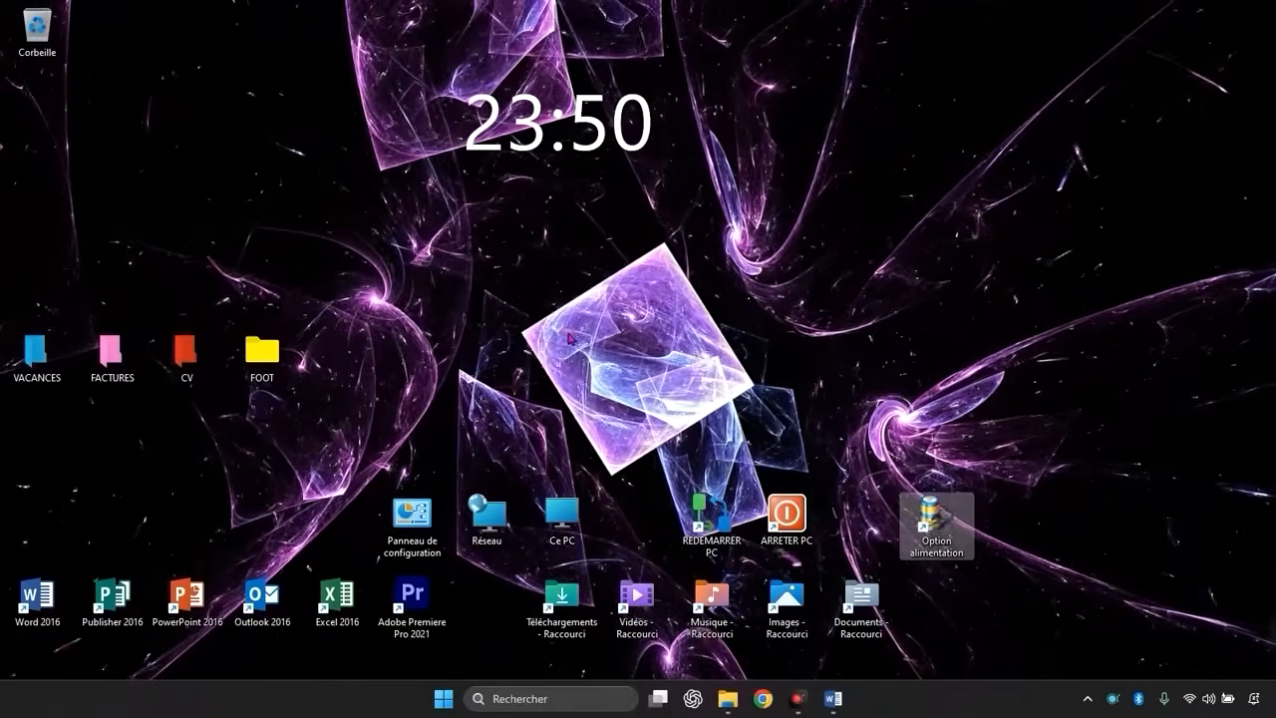
{"action": "left_click_drag", "start_coordinate": [938, 524], "coordinate": [182, 200]}
{"action": "double_click", "coordinate": [183, 195]}
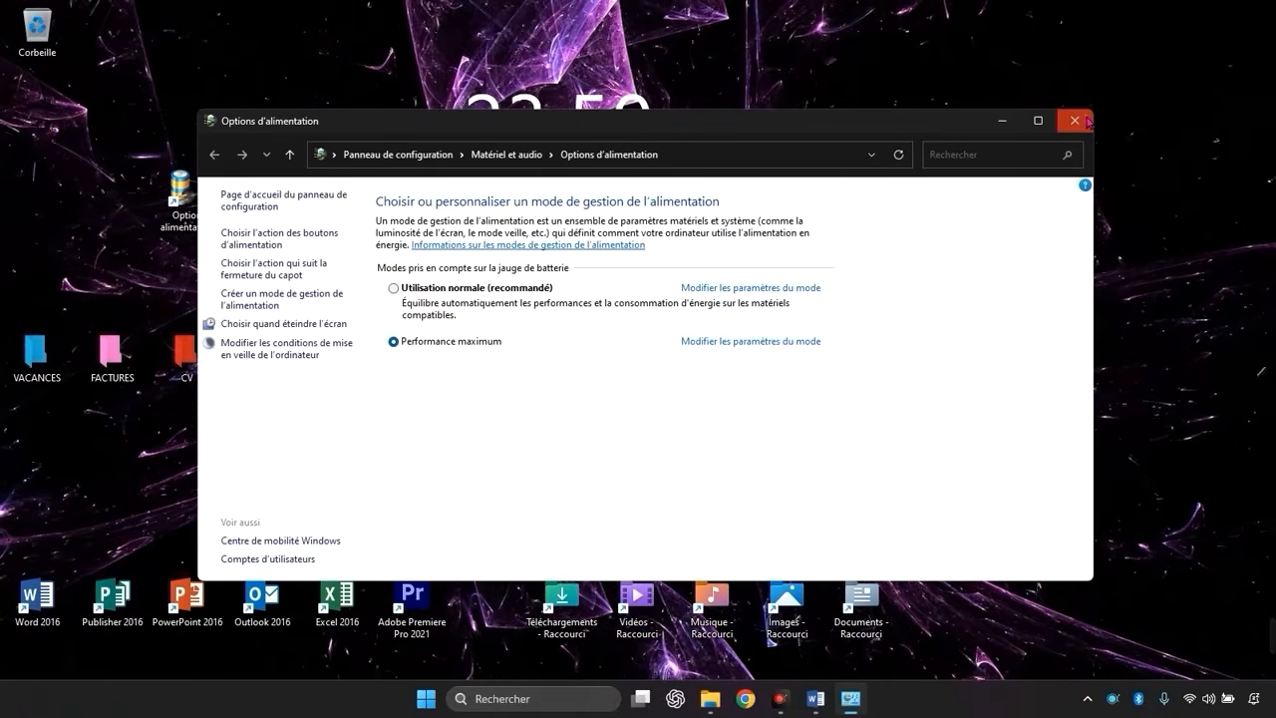
{"action": "key", "text": "alt+F4"}
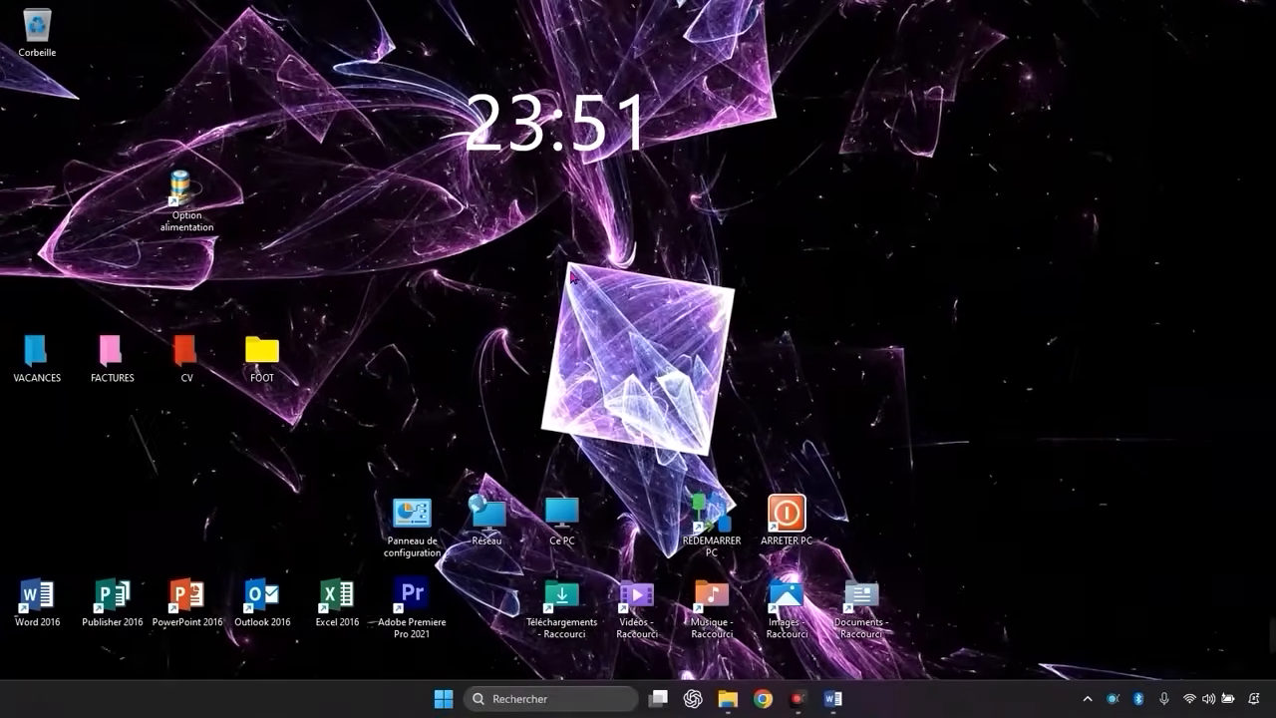
Step: Start a new shortcut on the desktop, and move the "Panneau de configuration" icon to the spot beside Réseau
{"action": "right_click", "coordinate": [573, 278]}
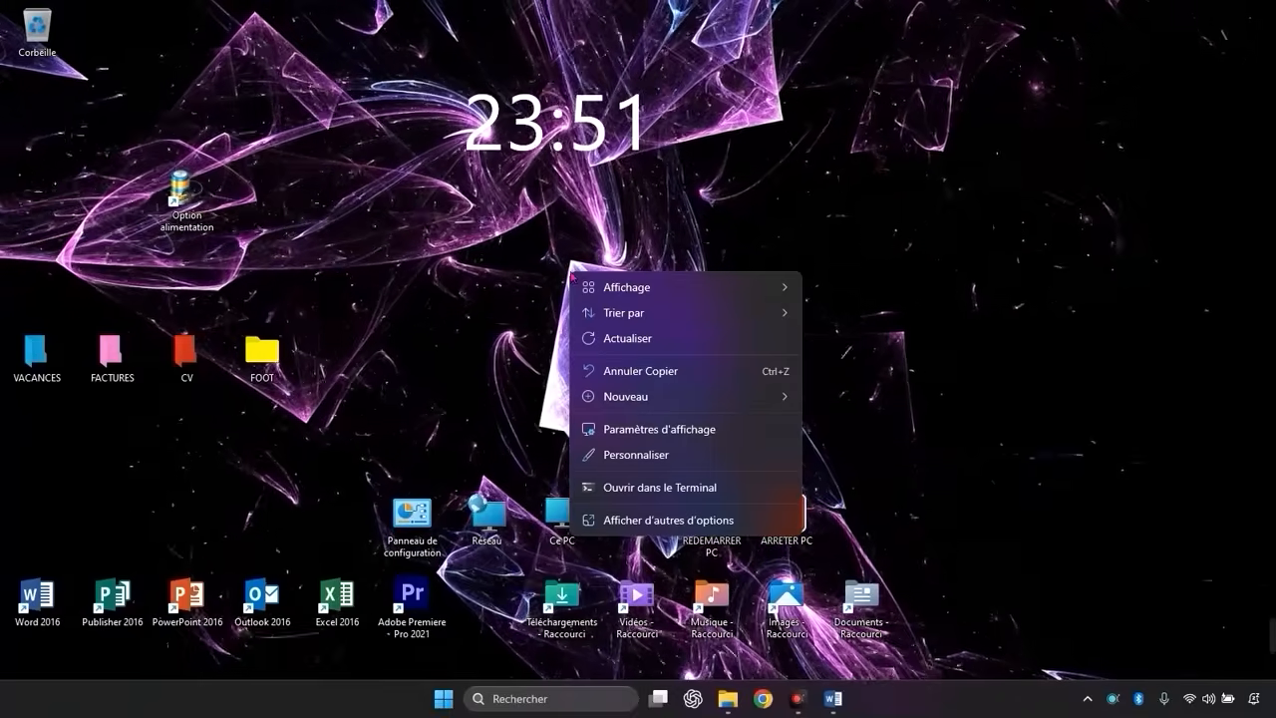
{"action": "mouse_move", "coordinate": [685, 403]}
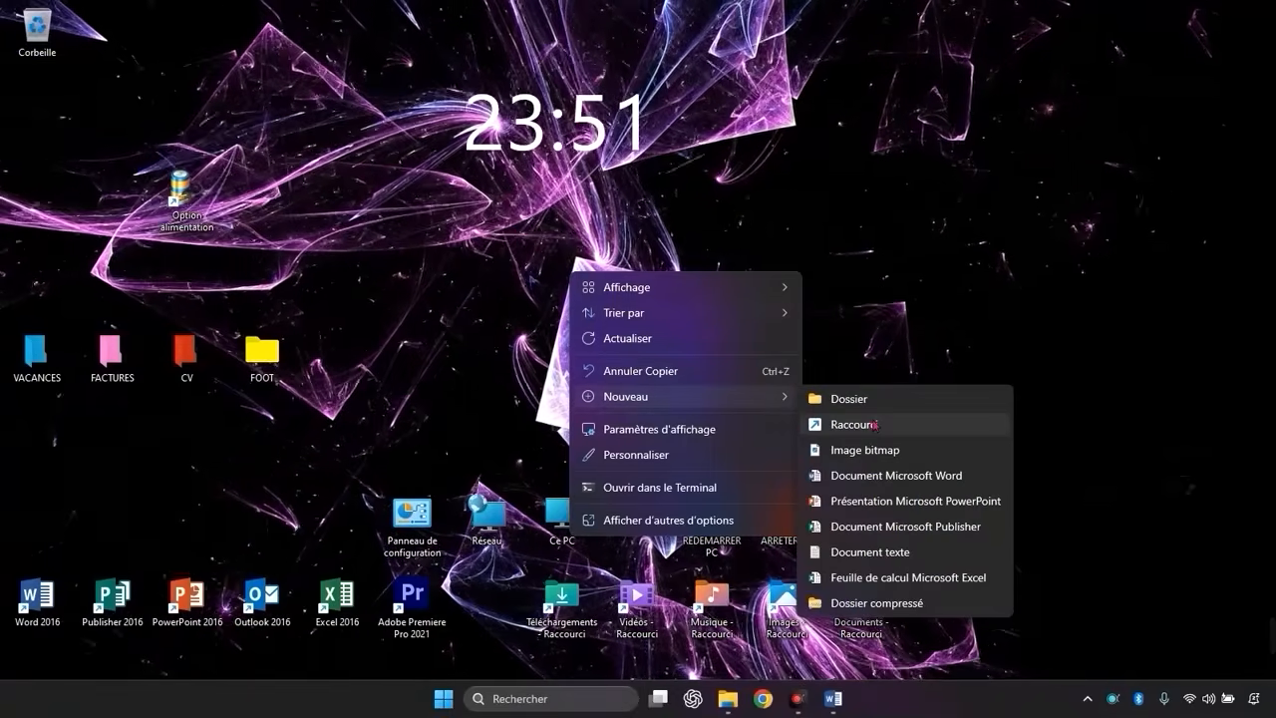
{"action": "left_click", "coordinate": [842, 423]}
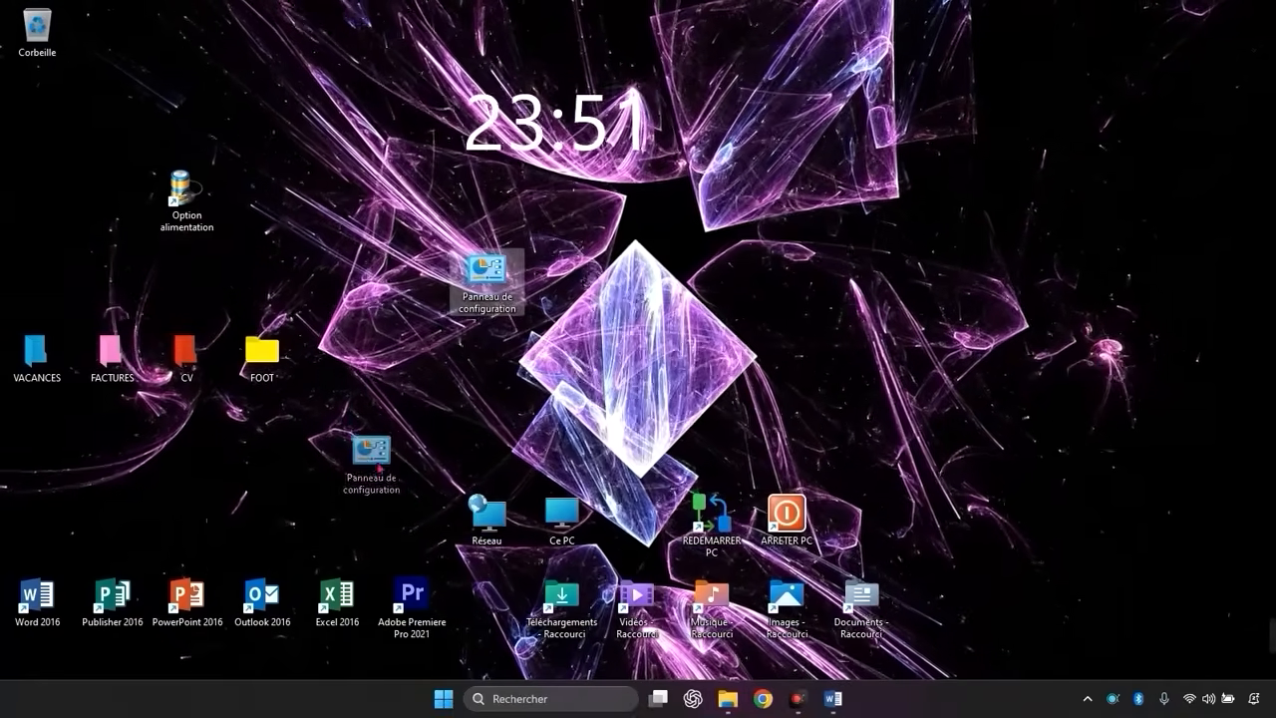
{"action": "left_click_drag", "start_coordinate": [379, 467], "coordinate": [407, 514]}
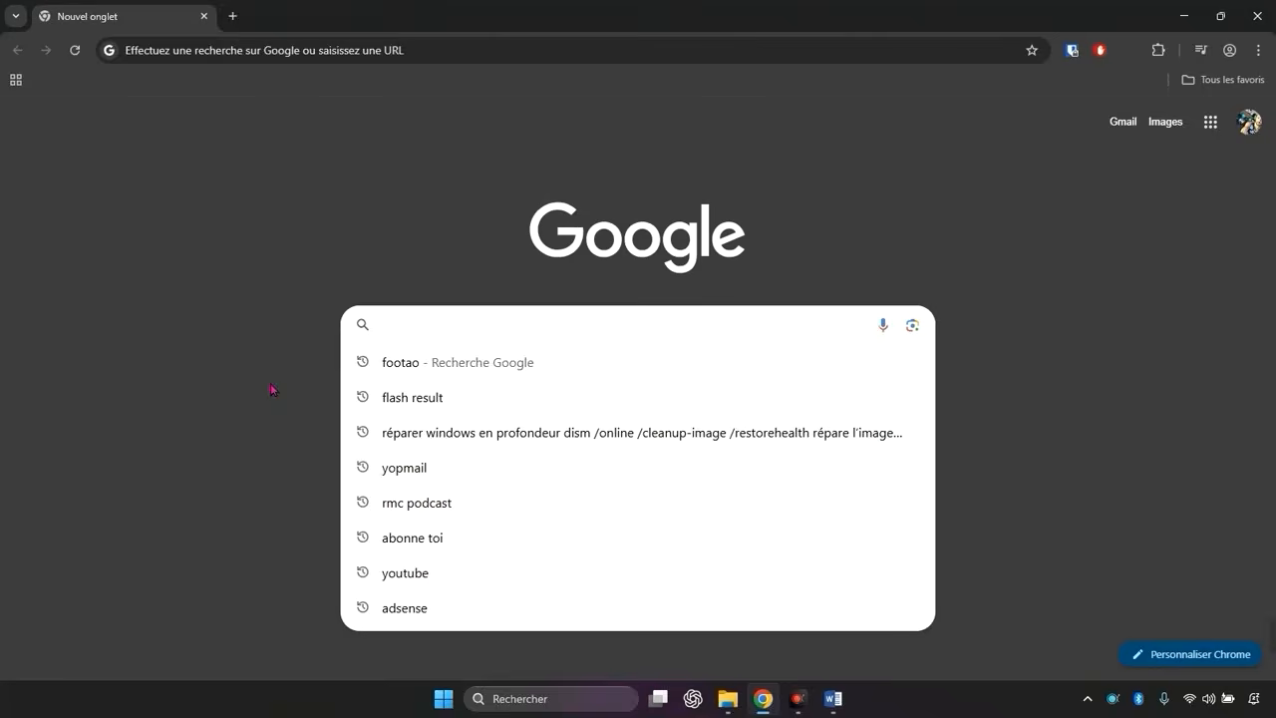
Step: Open the website iconarchive.com in Google Chrome
{"action": "left_click", "coordinate": [245, 389]}
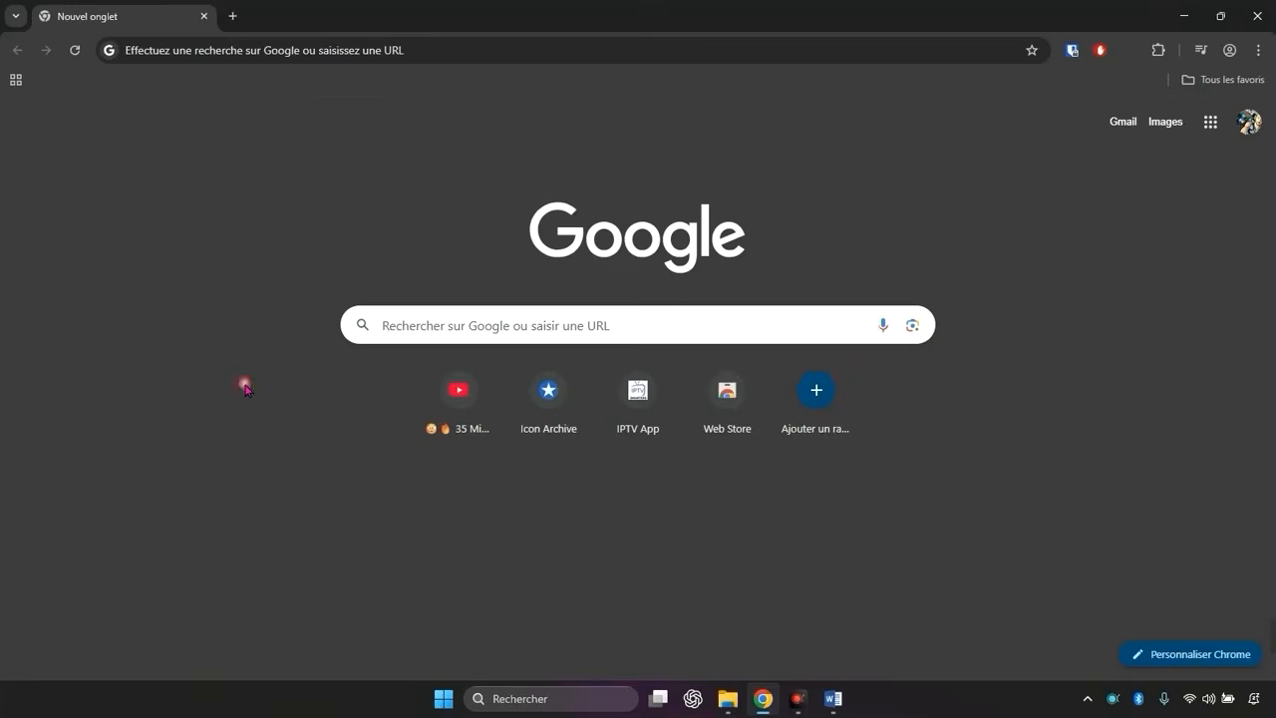
{"action": "left_click", "coordinate": [504, 335]}
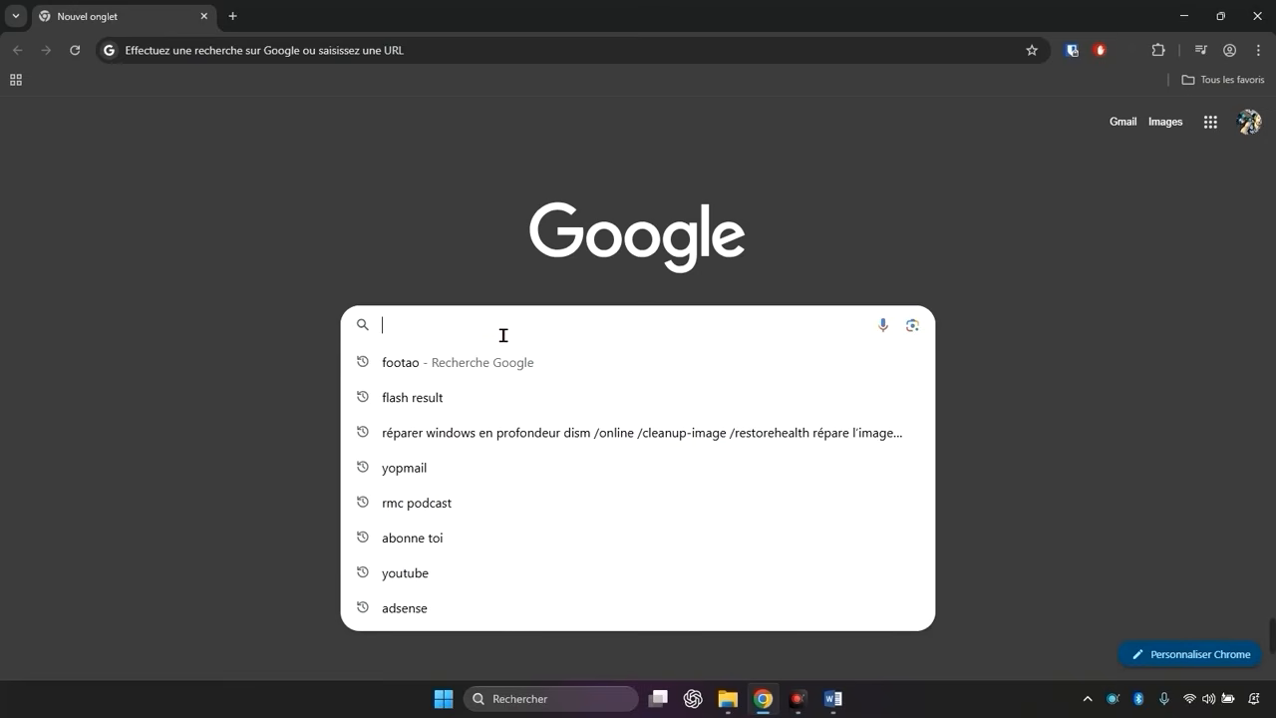
{"action": "type", "text": "iconea"}
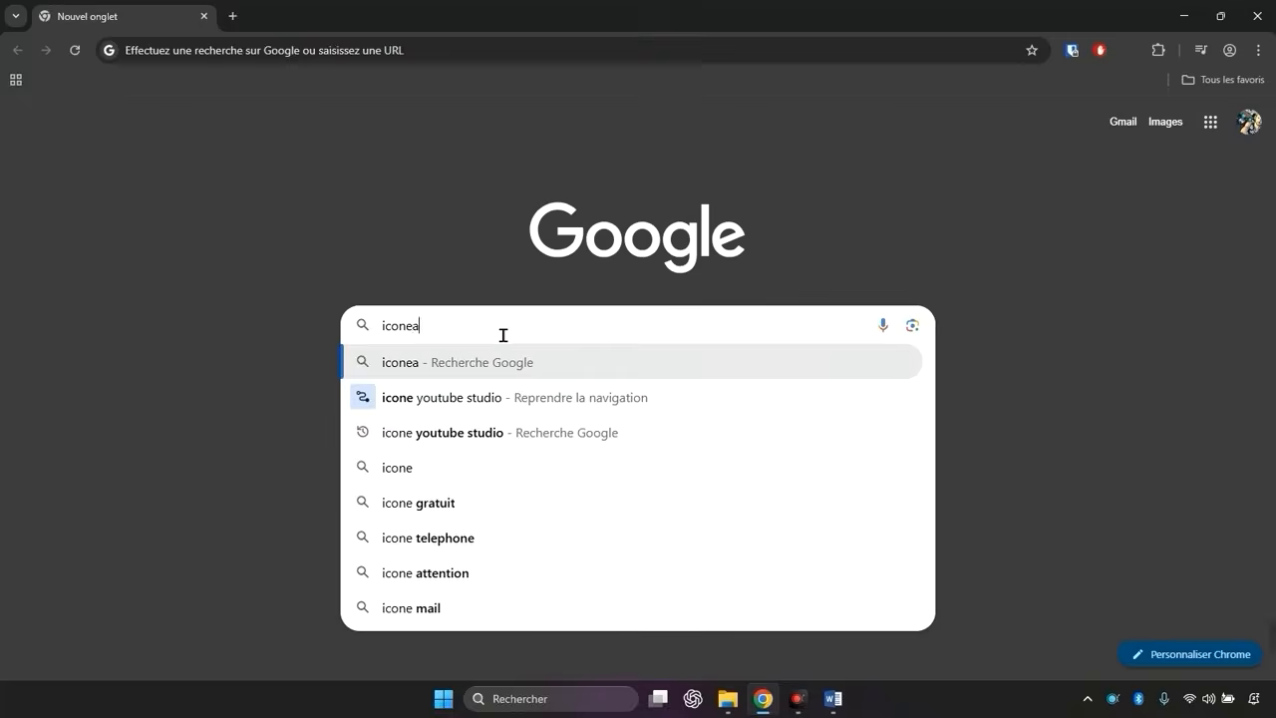
{"action": "type", "text": "rchi"}
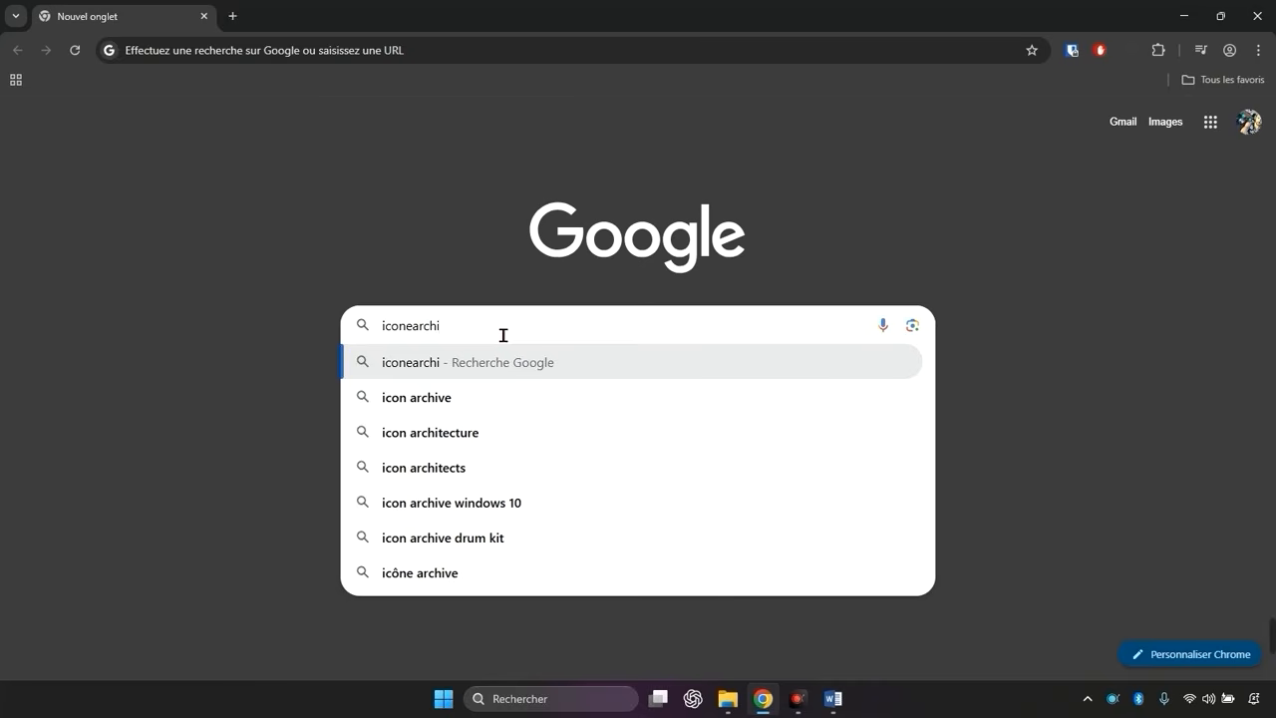
{"action": "key", "text": "BackSpace"}
{"action": "key", "text": "BackSpace"}
{"action": "key", "text": "BackSpace"}
{"action": "key", "text": "BackSpace"}
{"action": "key", "text": "BackSpace"}
{"action": "key", "text": "BackSpace"}
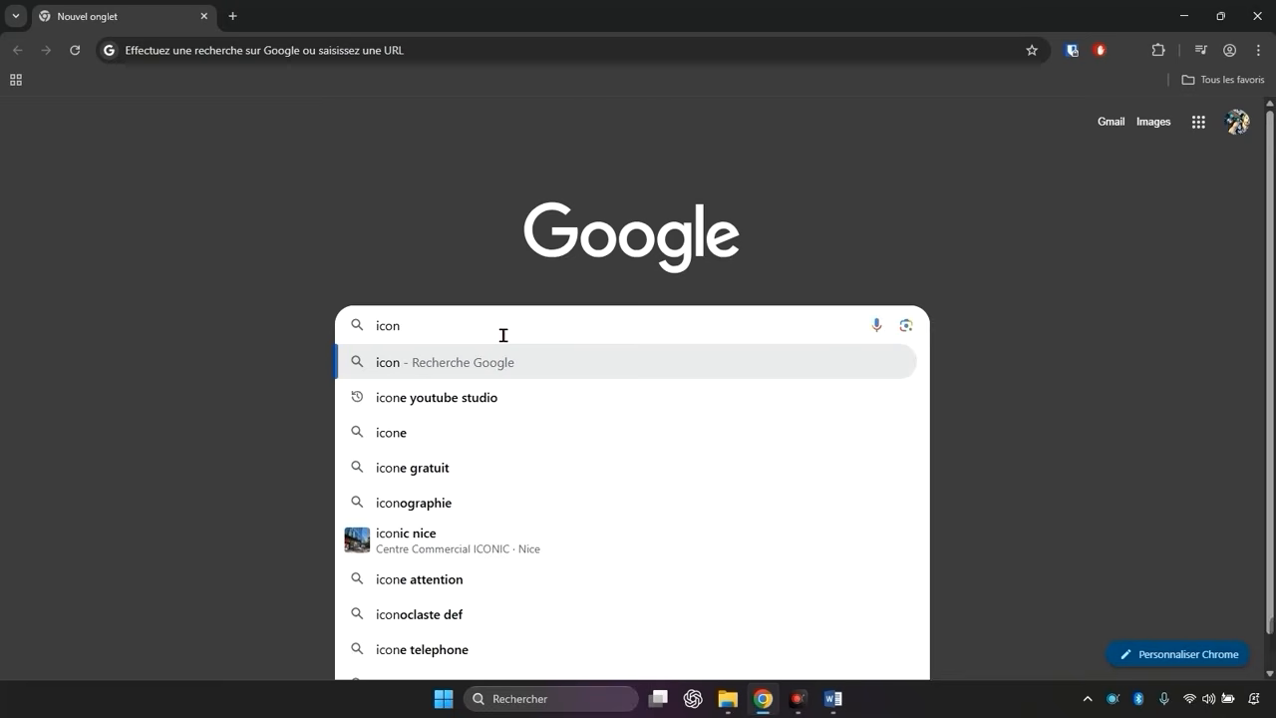
{"action": "type", "text": "archi"}
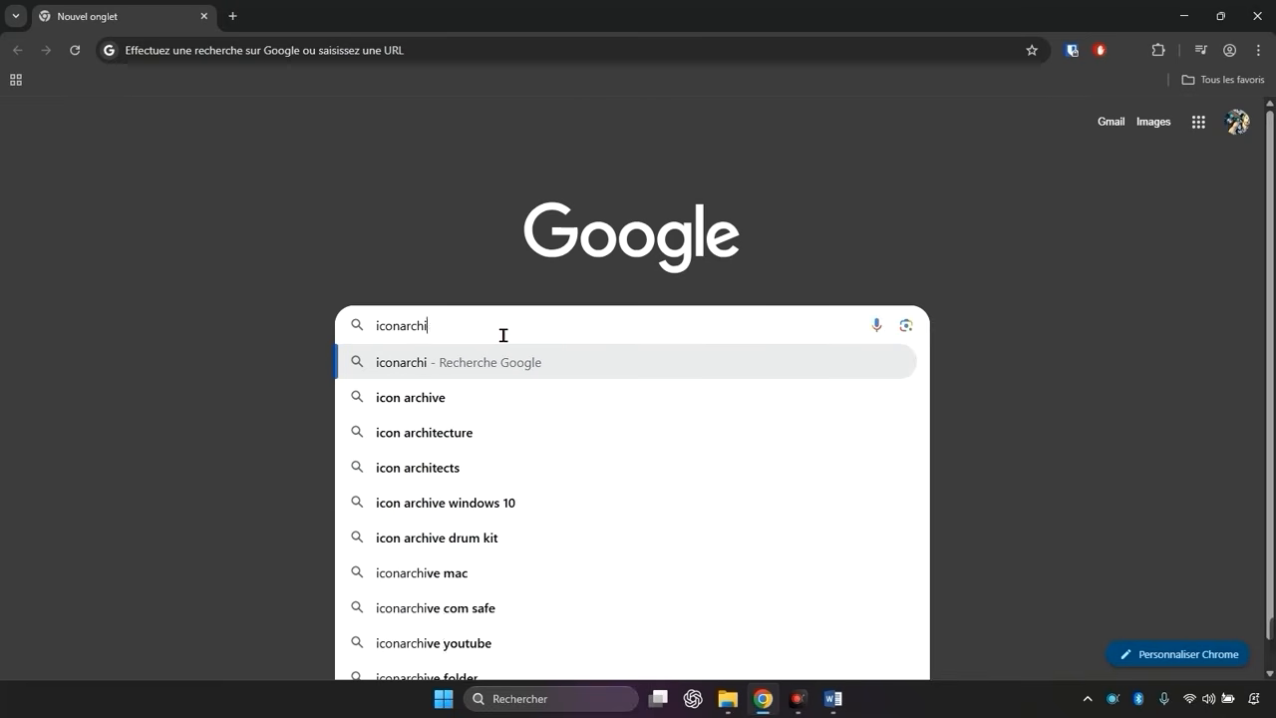
{"action": "type", "text": "ve.com"}
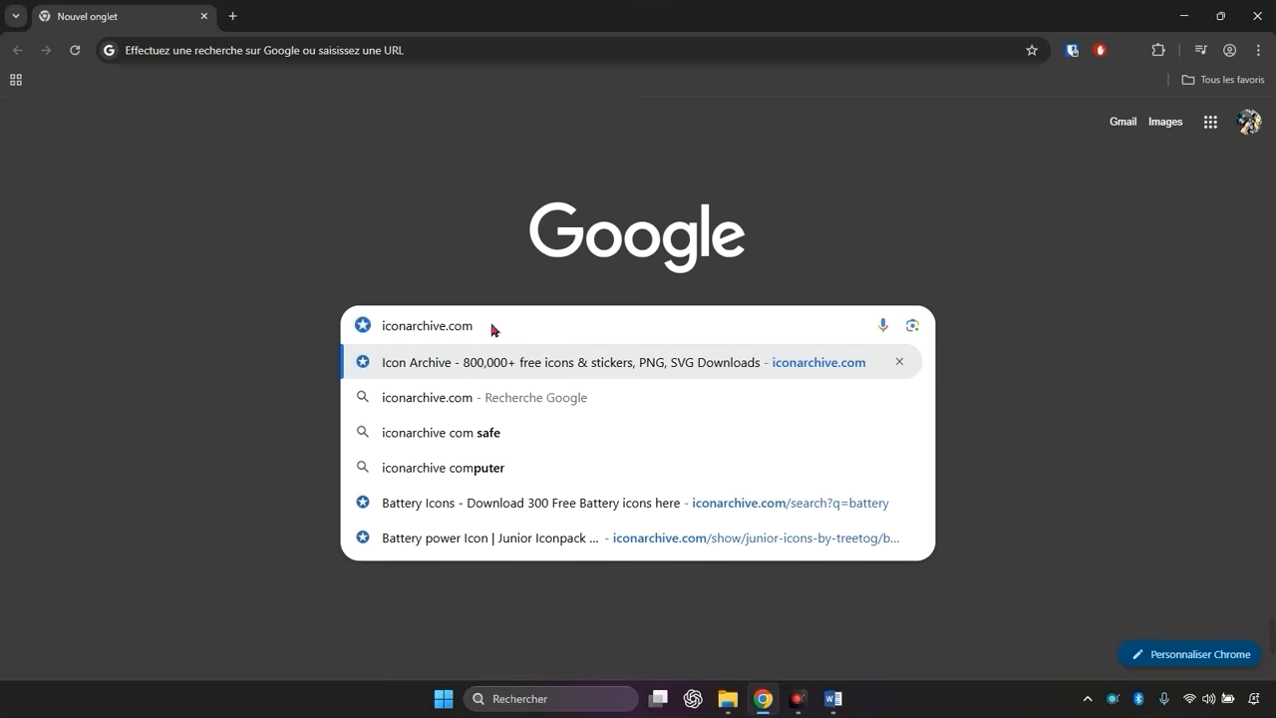
{"action": "key", "text": "Return"}
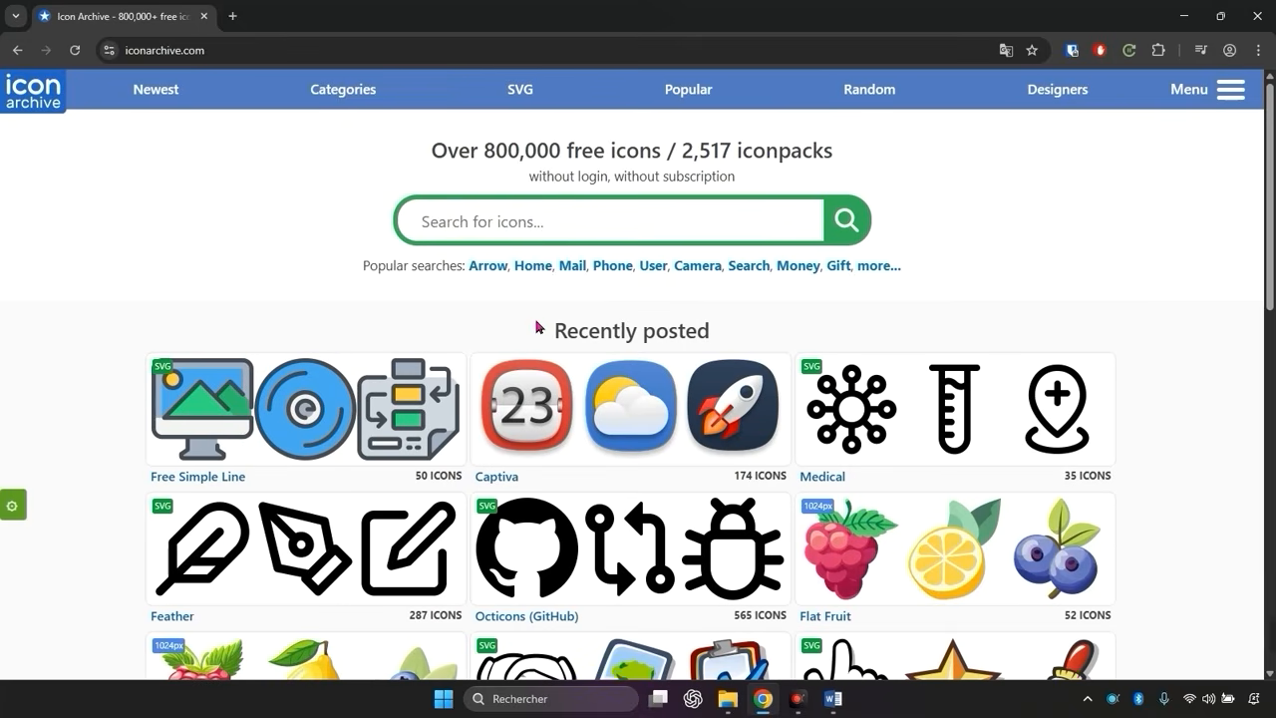
Step: Search Icon Archive for "battery" icons
{"action": "left_click", "coordinate": [538, 242]}
{"action": "type", "text": "battery"}
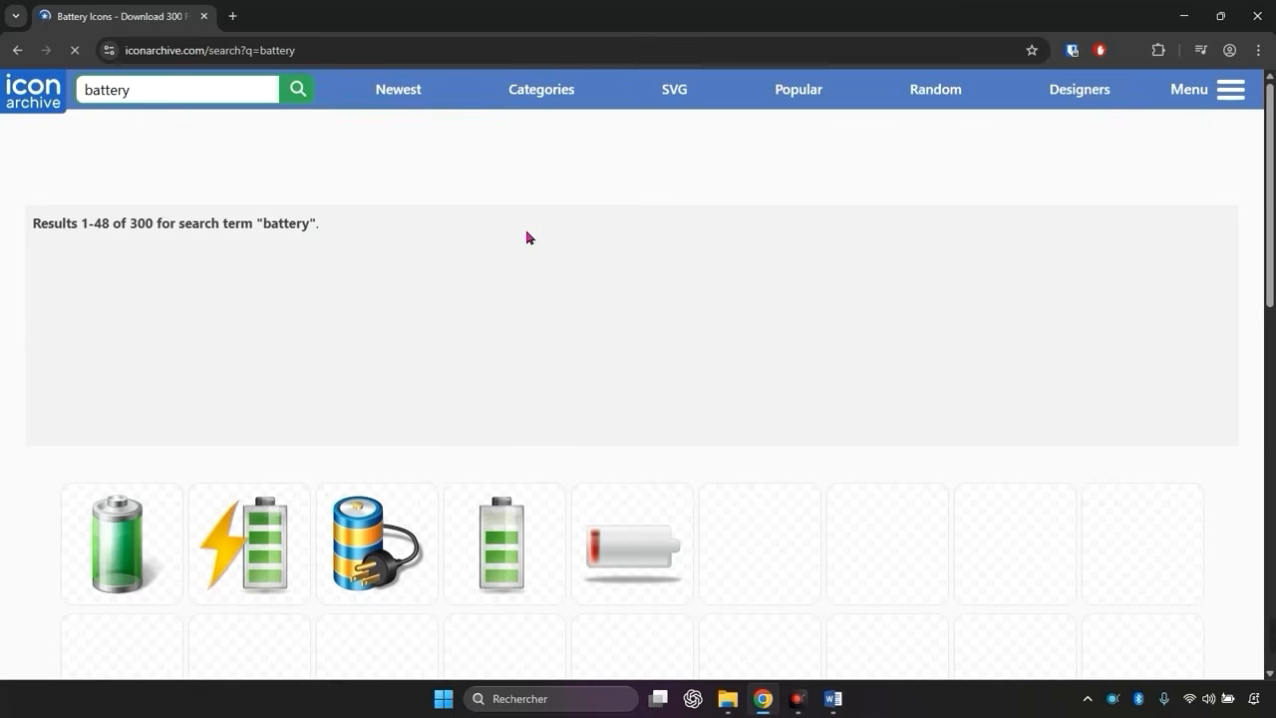
Step: Download the green "Battery Power Full Icon" in Windows ICO format from the battery results and close the browser
{"action": "scroll", "coordinate": [492, 289], "scroll_direction": "down", "scroll_amount": 1}
{"action": "scroll", "coordinate": [491, 289], "scroll_direction": "down", "scroll_amount": 1}
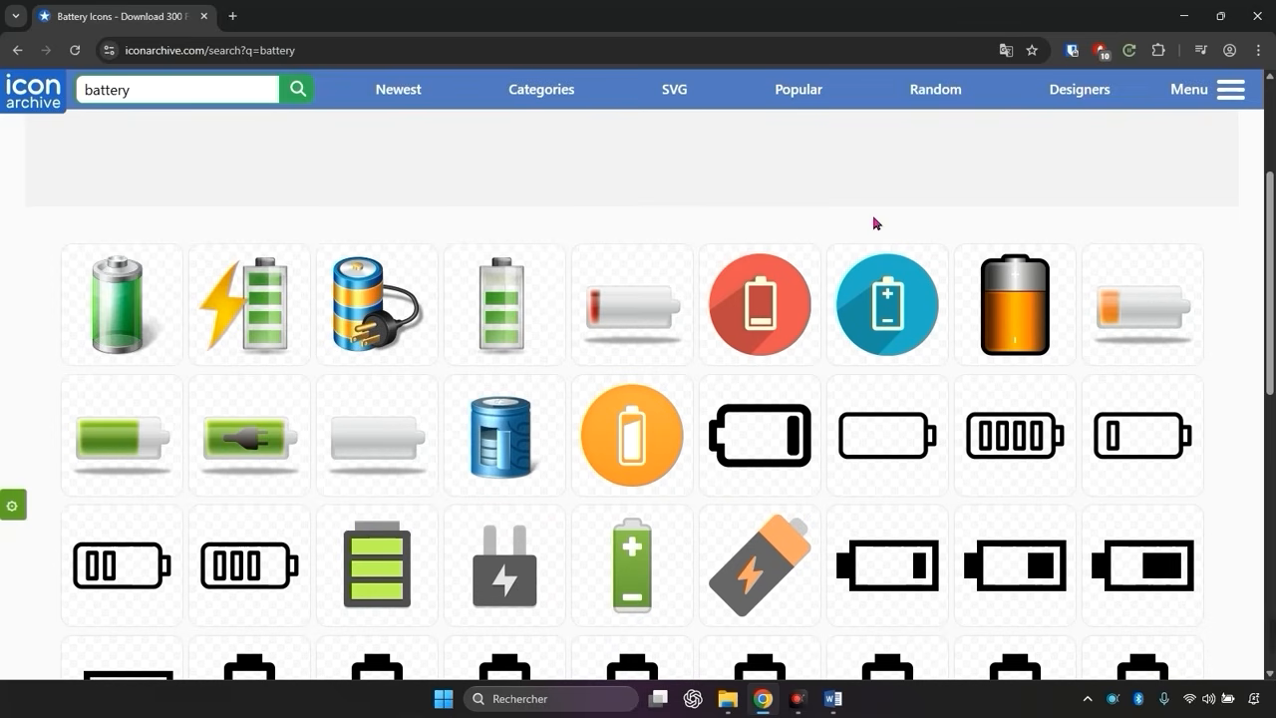
{"action": "left_click", "coordinate": [157, 322]}
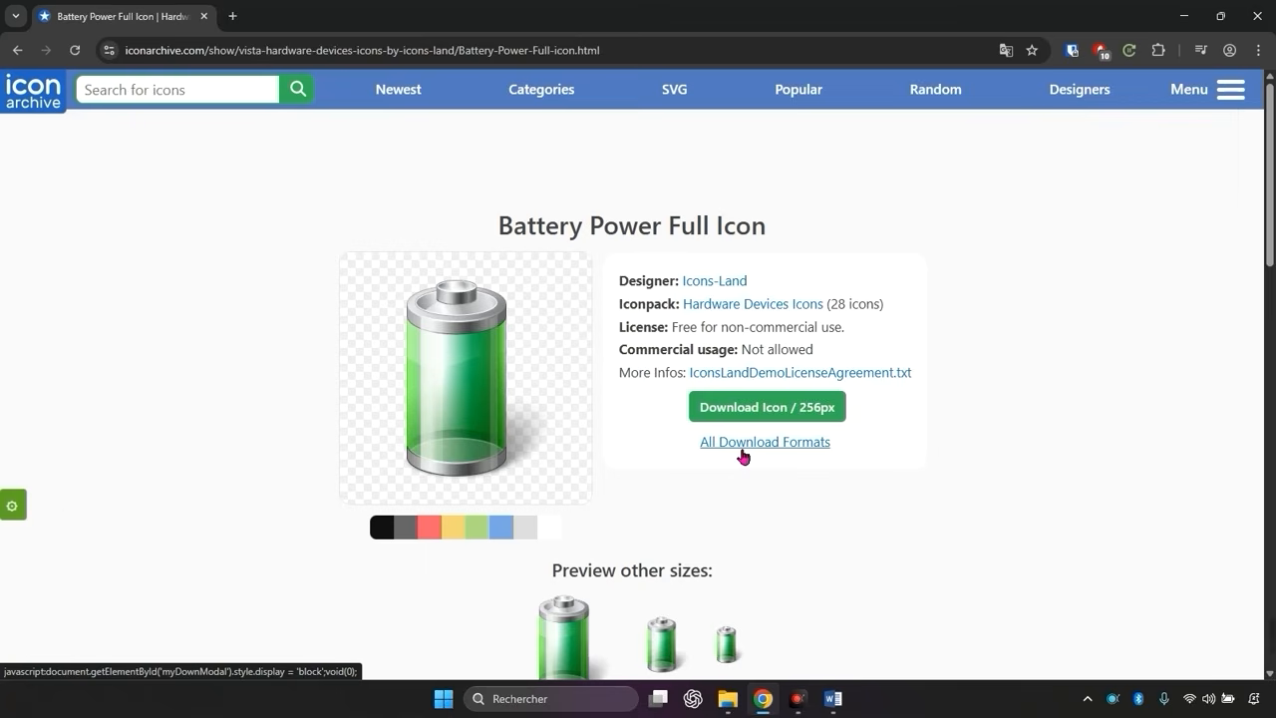
{"action": "left_click", "coordinate": [743, 454]}
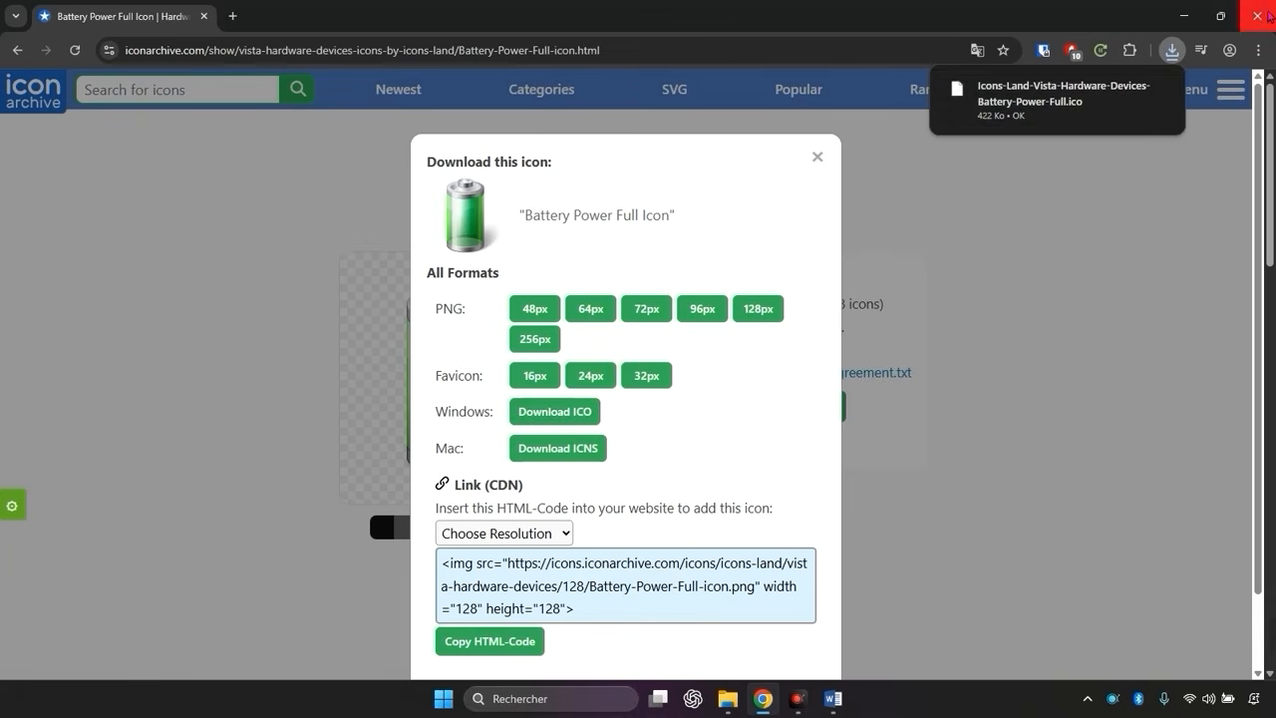
{"action": "left_click", "coordinate": [1262, 12]}
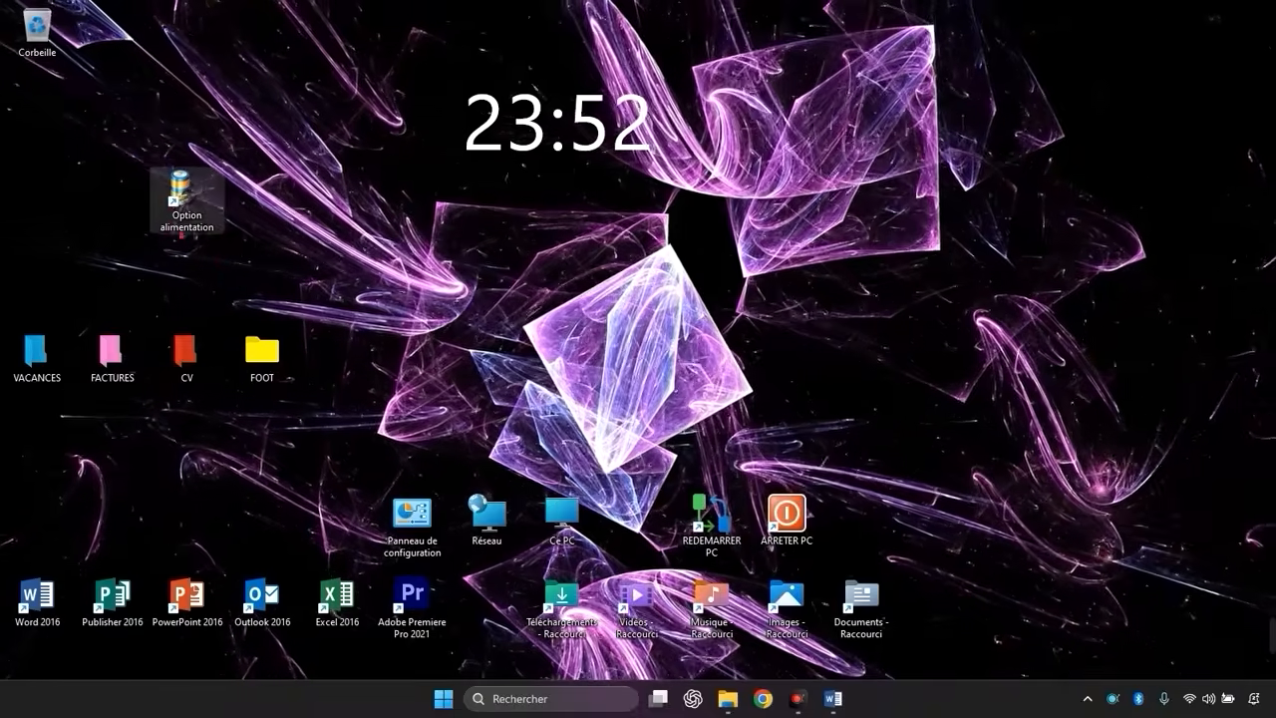
Step: Change the "Option alimentation" shortcut's icon to the Icons-Land battery ICO file from Téléchargements, and move the shortcut closer to the desktop clock
{"action": "right_click", "coordinate": [174, 200]}
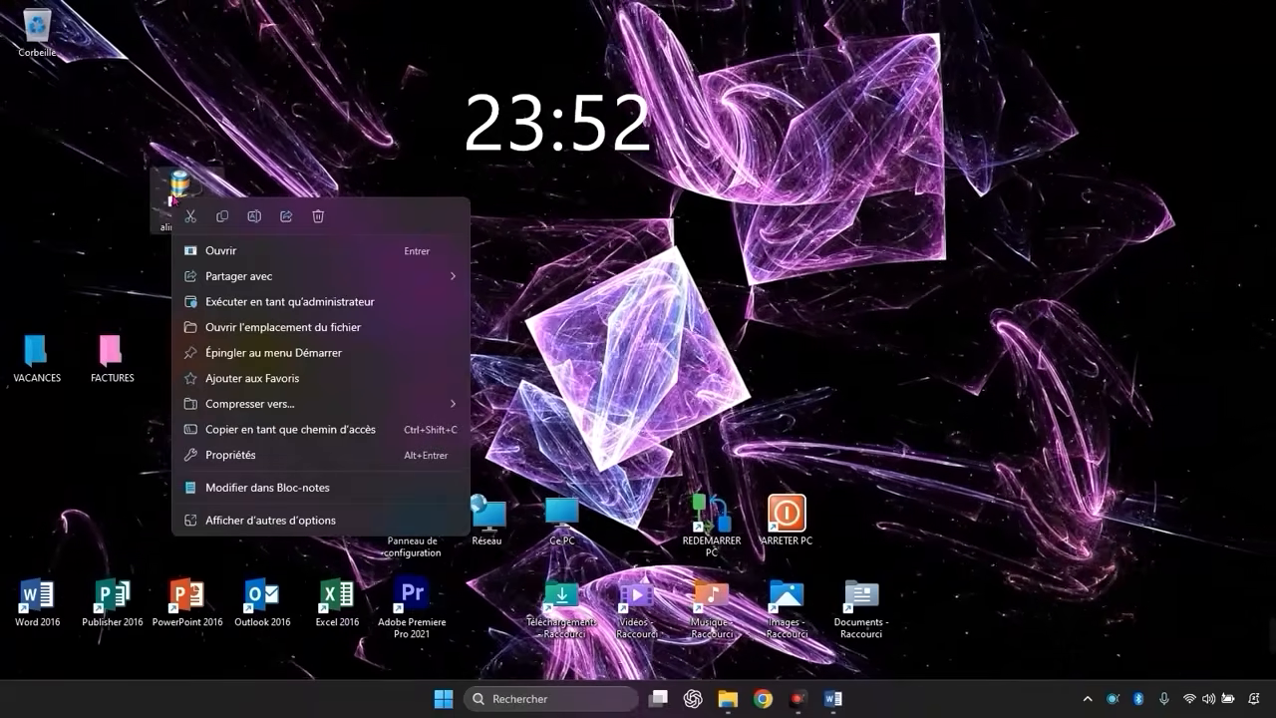
{"action": "left_click", "coordinate": [221, 455]}
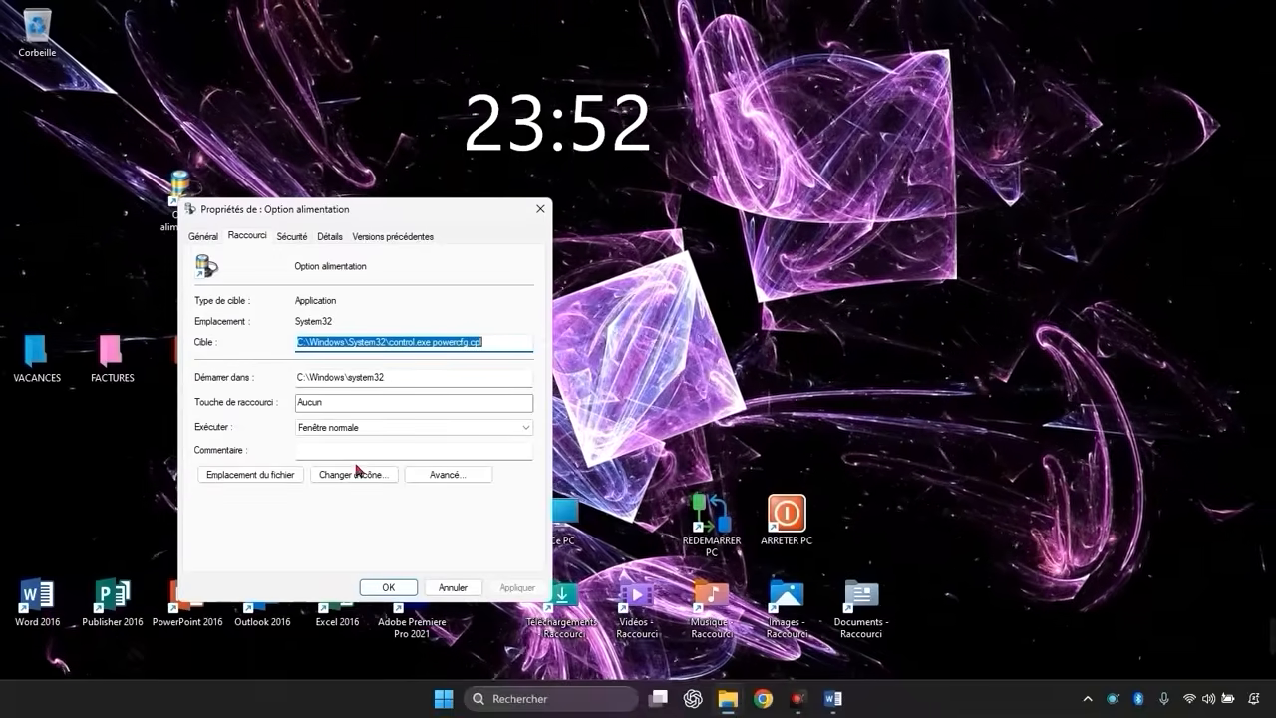
{"action": "left_click", "coordinate": [355, 475]}
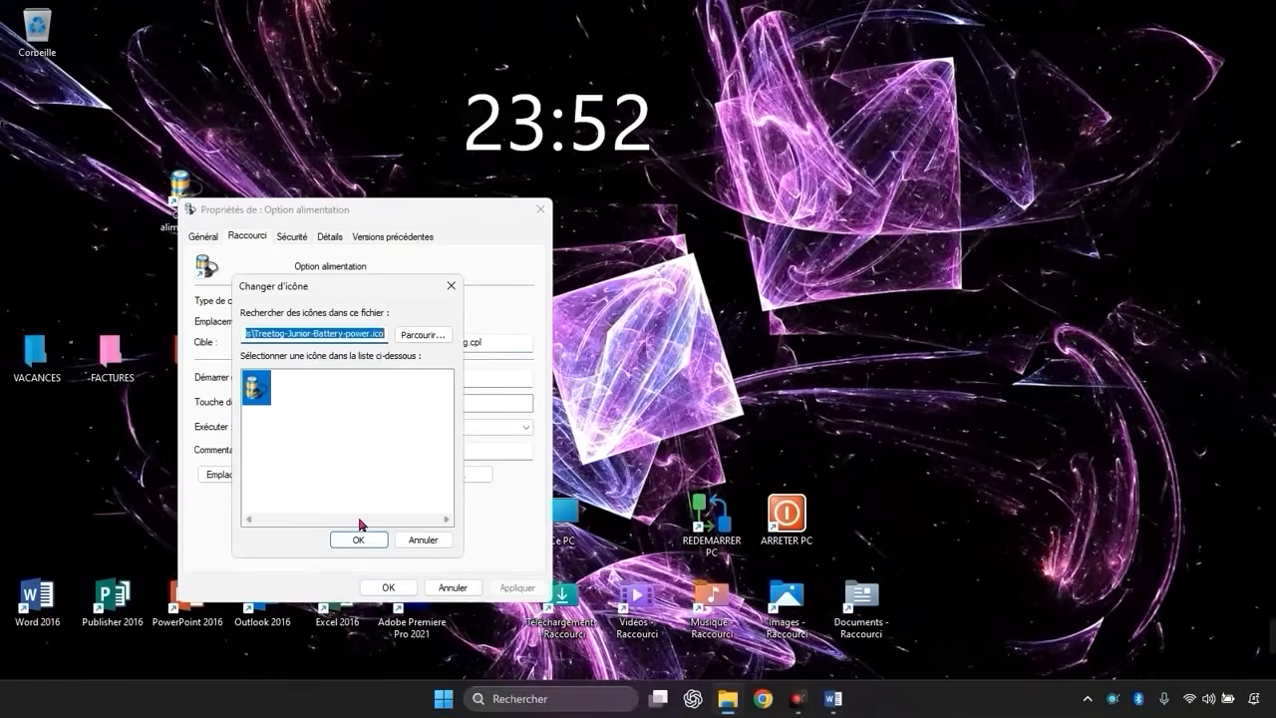
{"action": "left_click", "coordinate": [422, 334]}
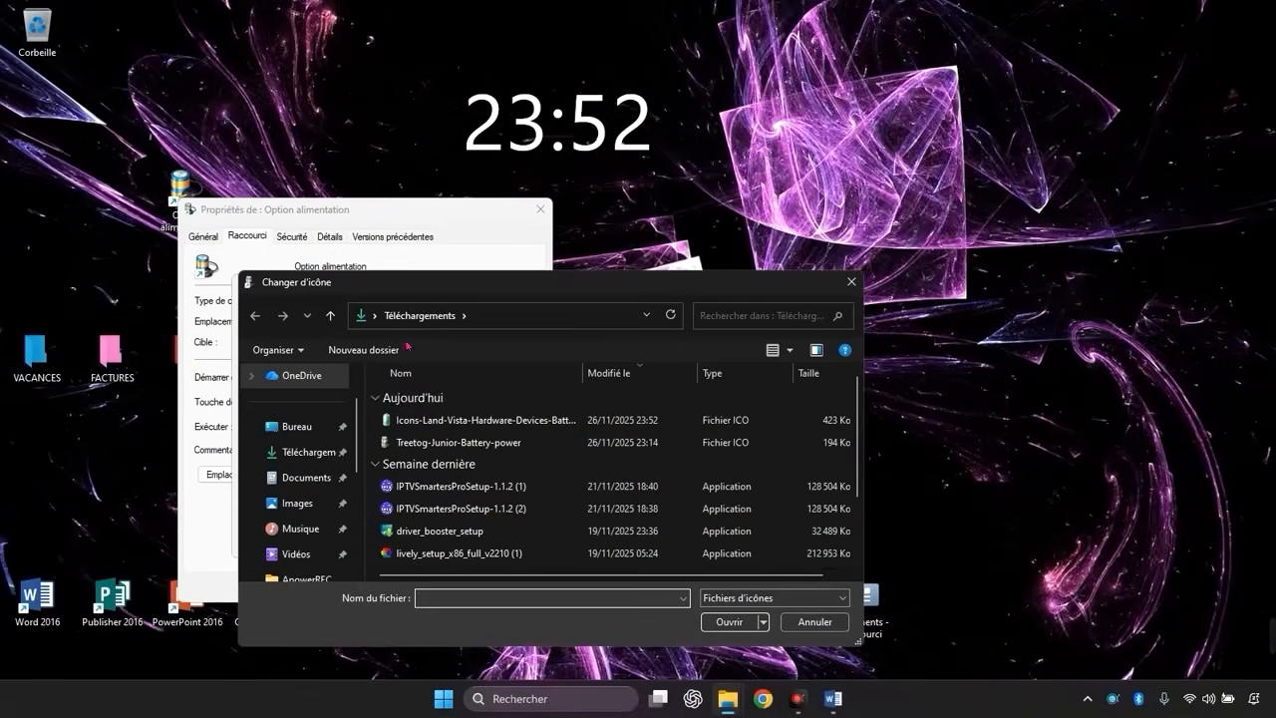
{"action": "double_click", "coordinate": [421, 419]}
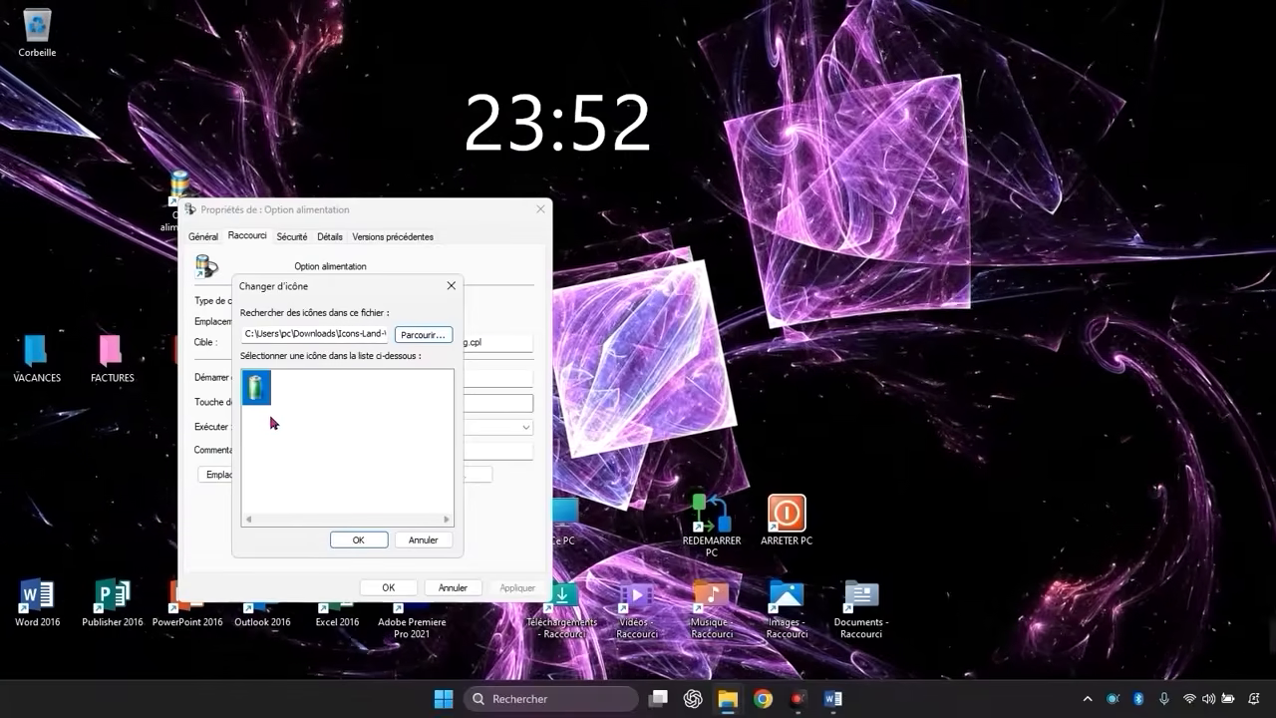
{"action": "left_click", "coordinate": [353, 536]}
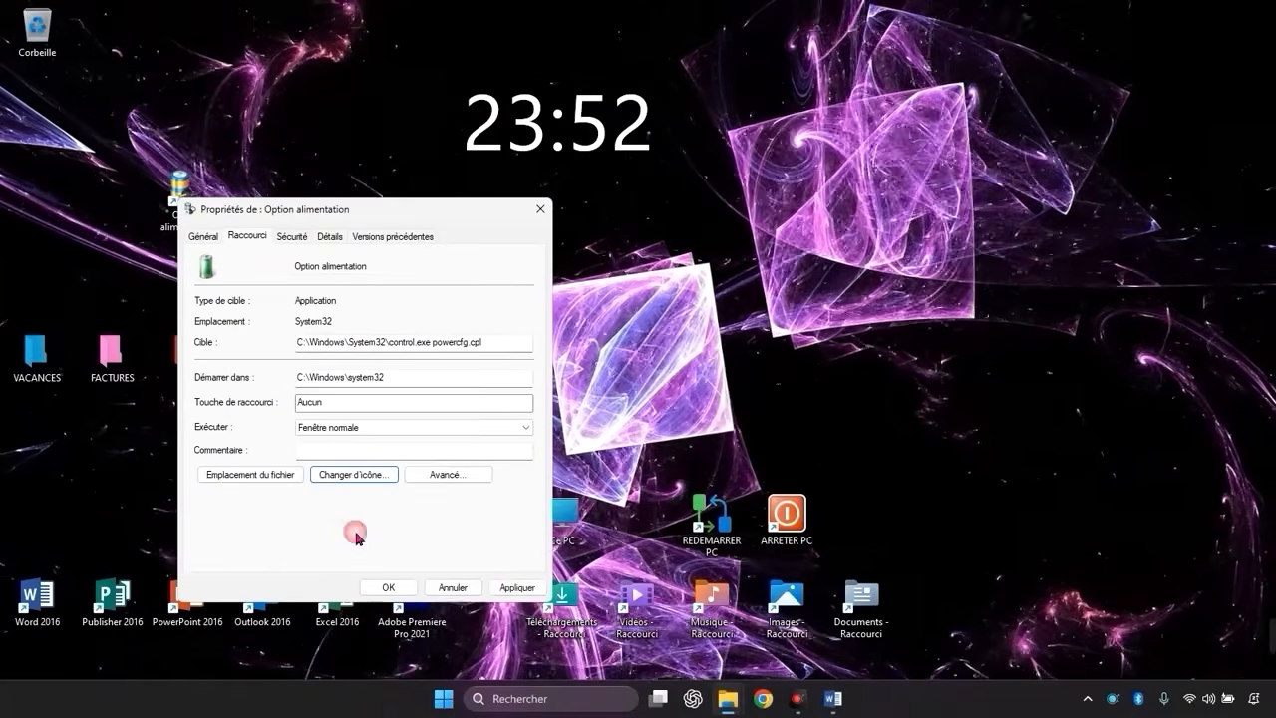
{"action": "left_click", "coordinate": [514, 589]}
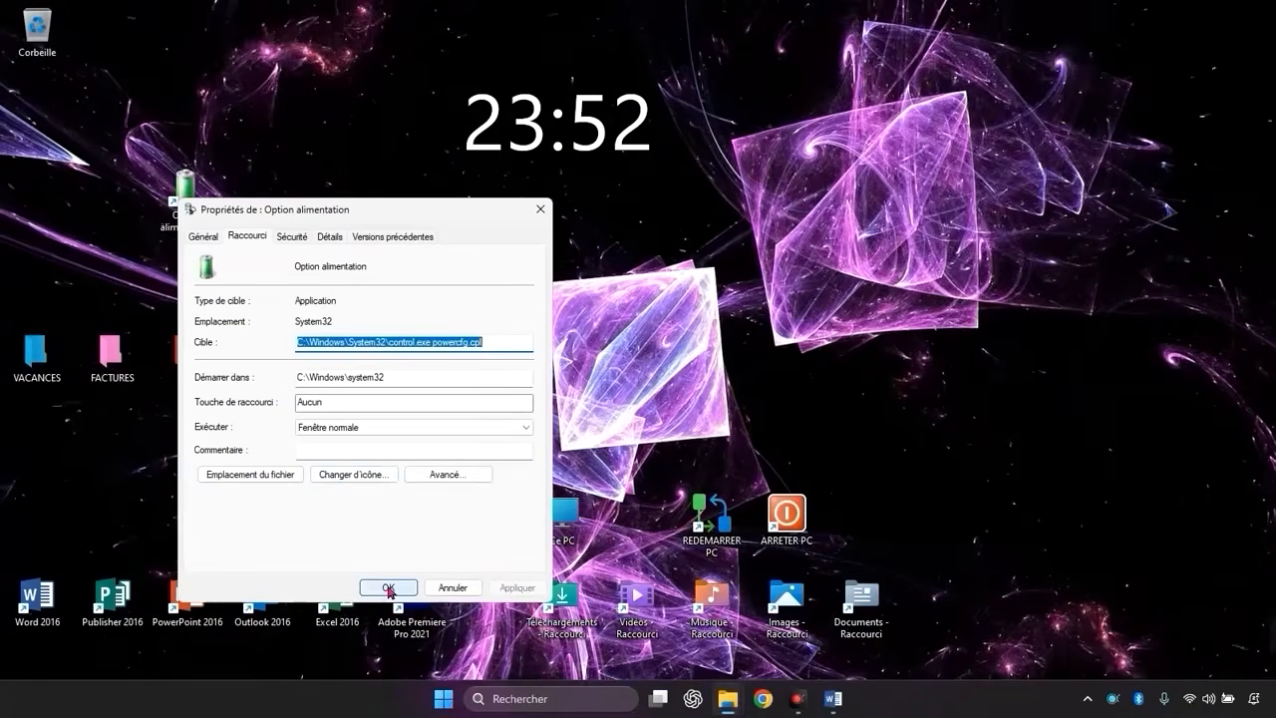
{"action": "left_click", "coordinate": [389, 587]}
{"action": "left_click_drag", "start_coordinate": [185, 191], "coordinate": [337, 200]}
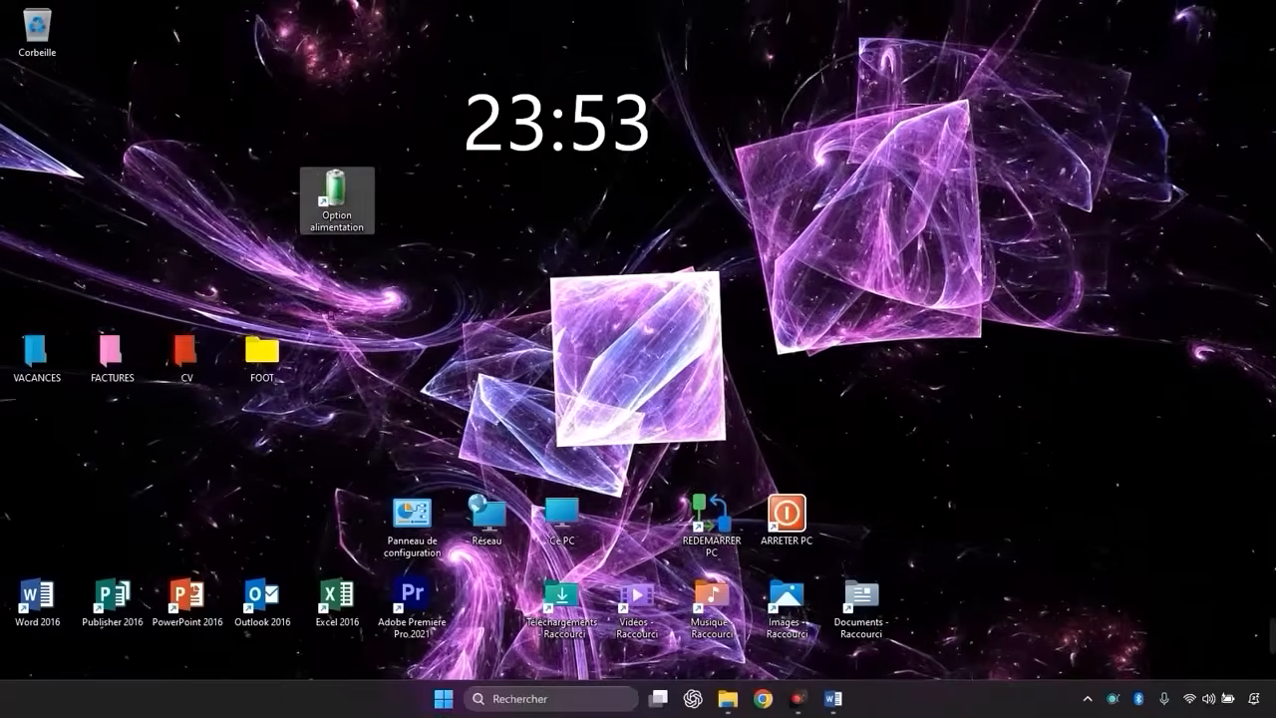